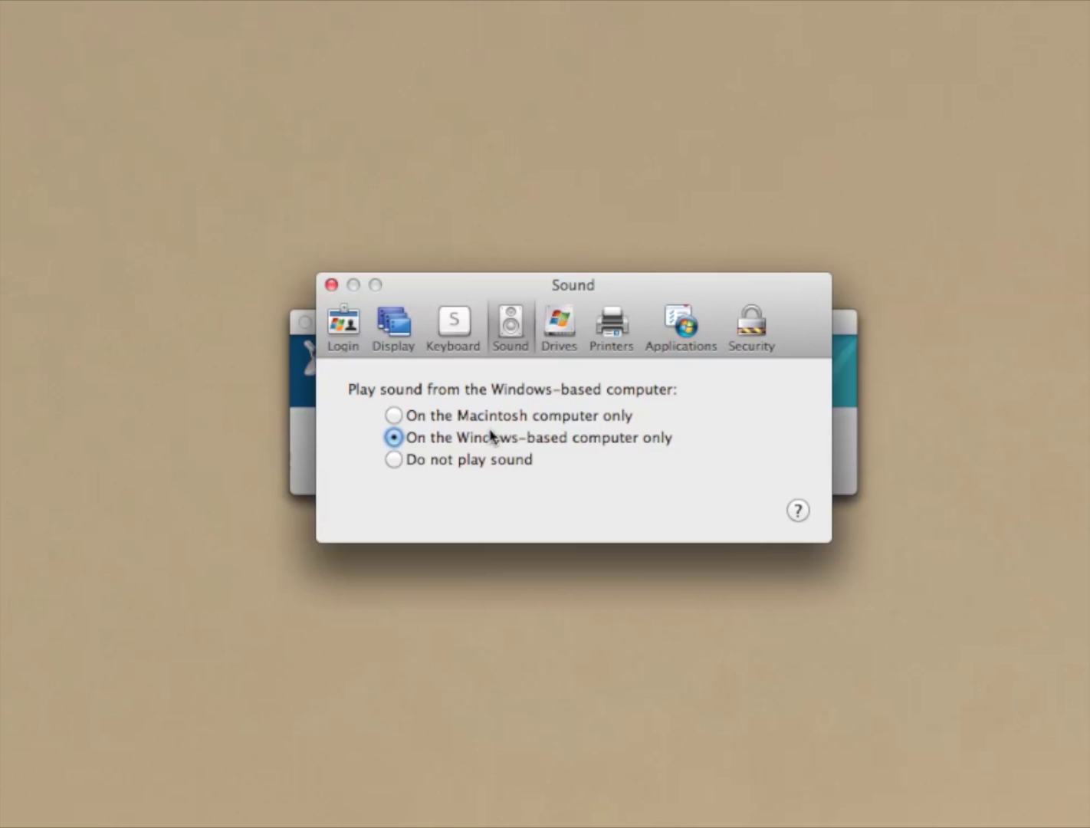
# Close the sound preferences and connect to the remote Windows computer at 192.168.5.2
pyautogui.click(332, 284)
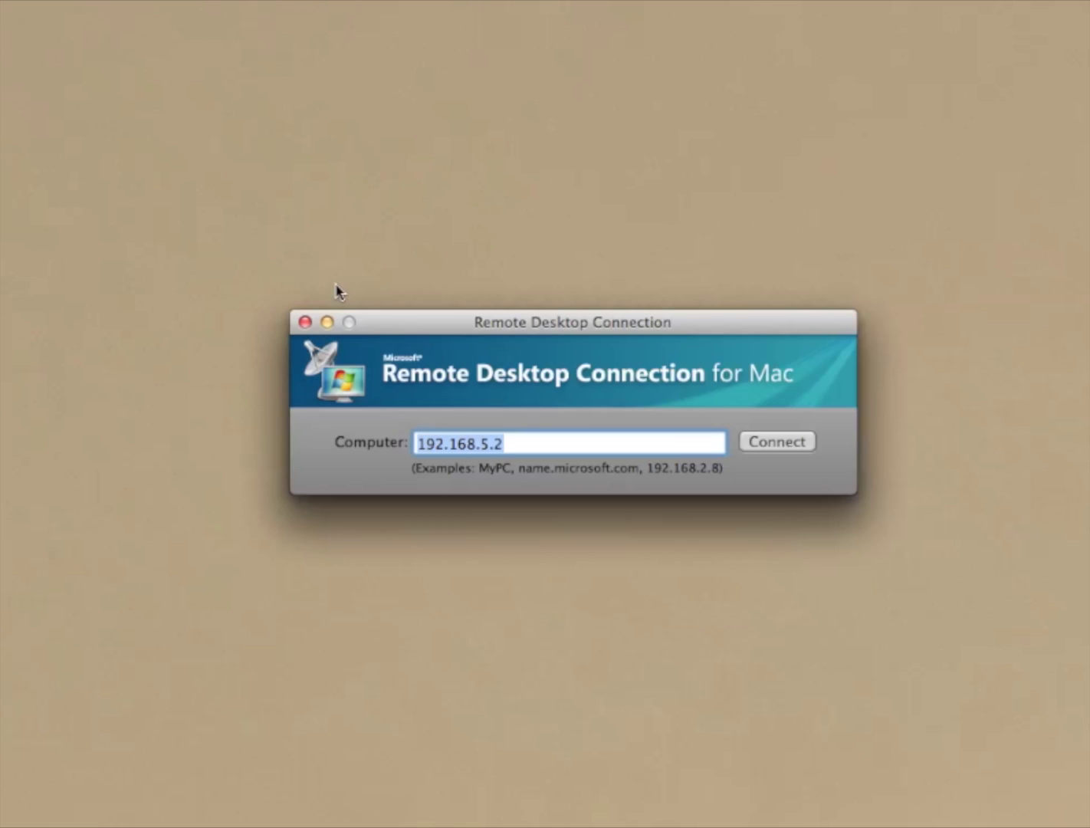
pyautogui.click(799, 449)
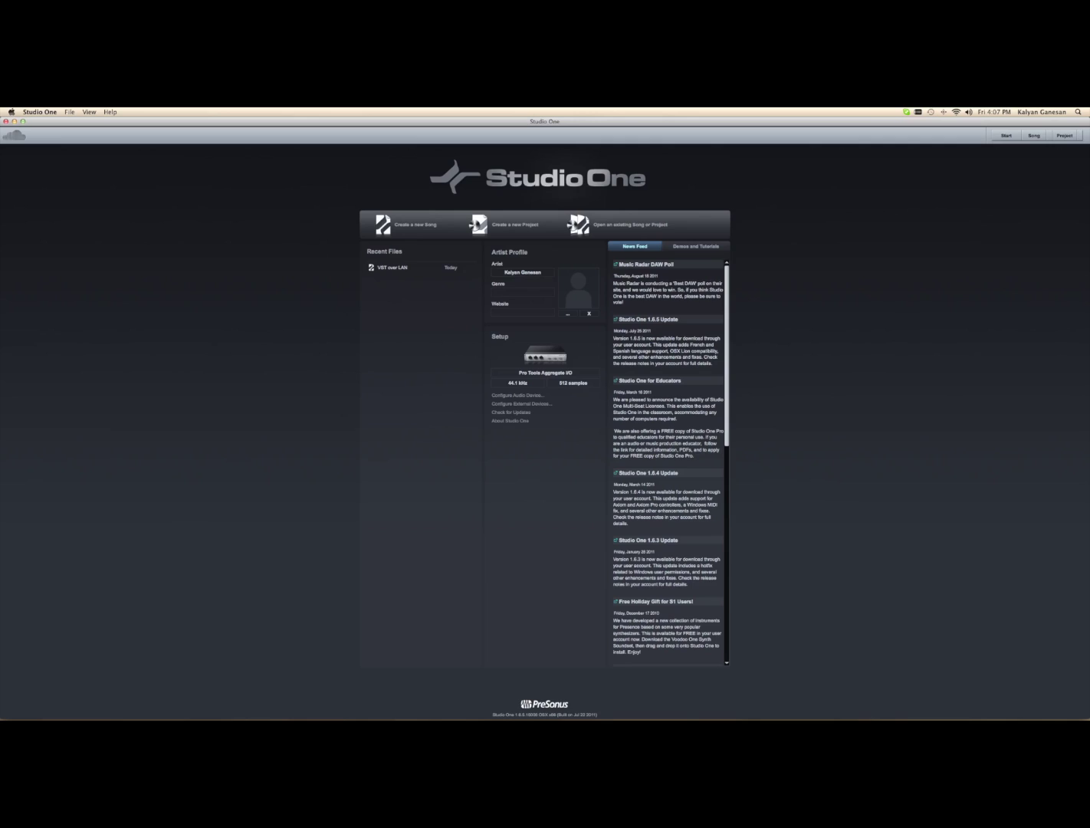
# In Studio One, create an empty song titled "VST over LAN Demo" with a 44.1 kHz sample rate
pyautogui.click(40, 112)
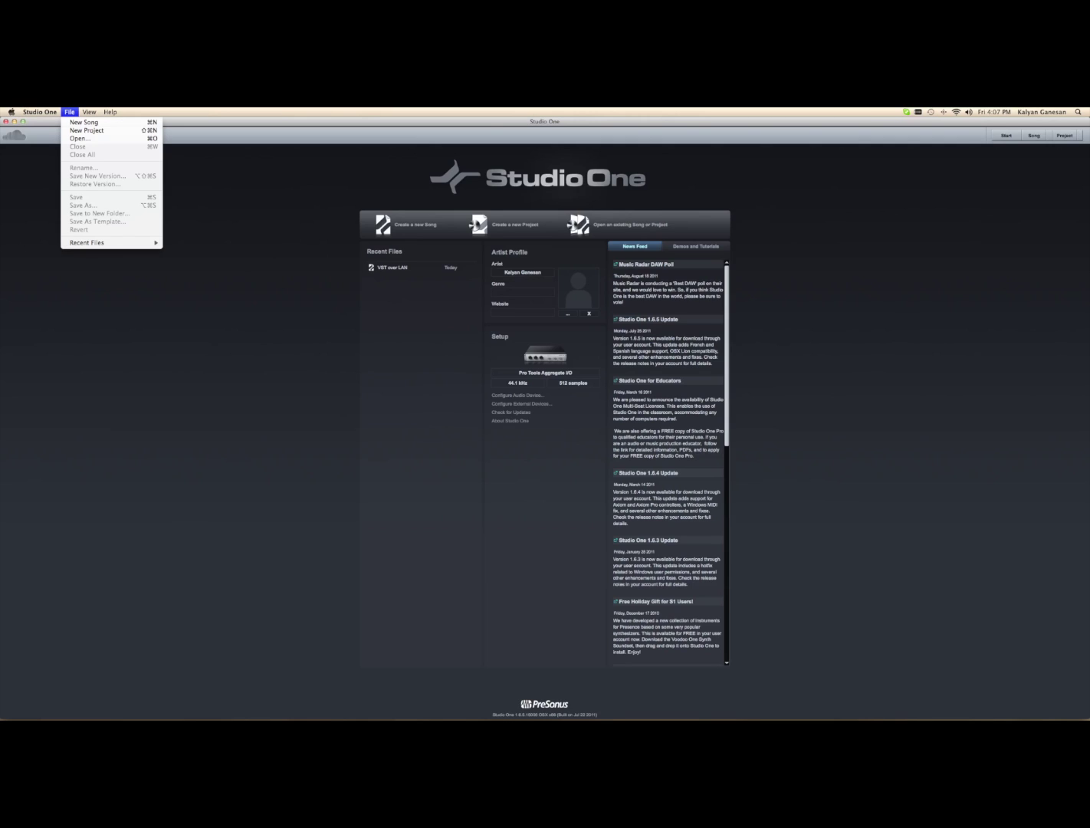
pyautogui.click(84, 122)
pyautogui.write('V')
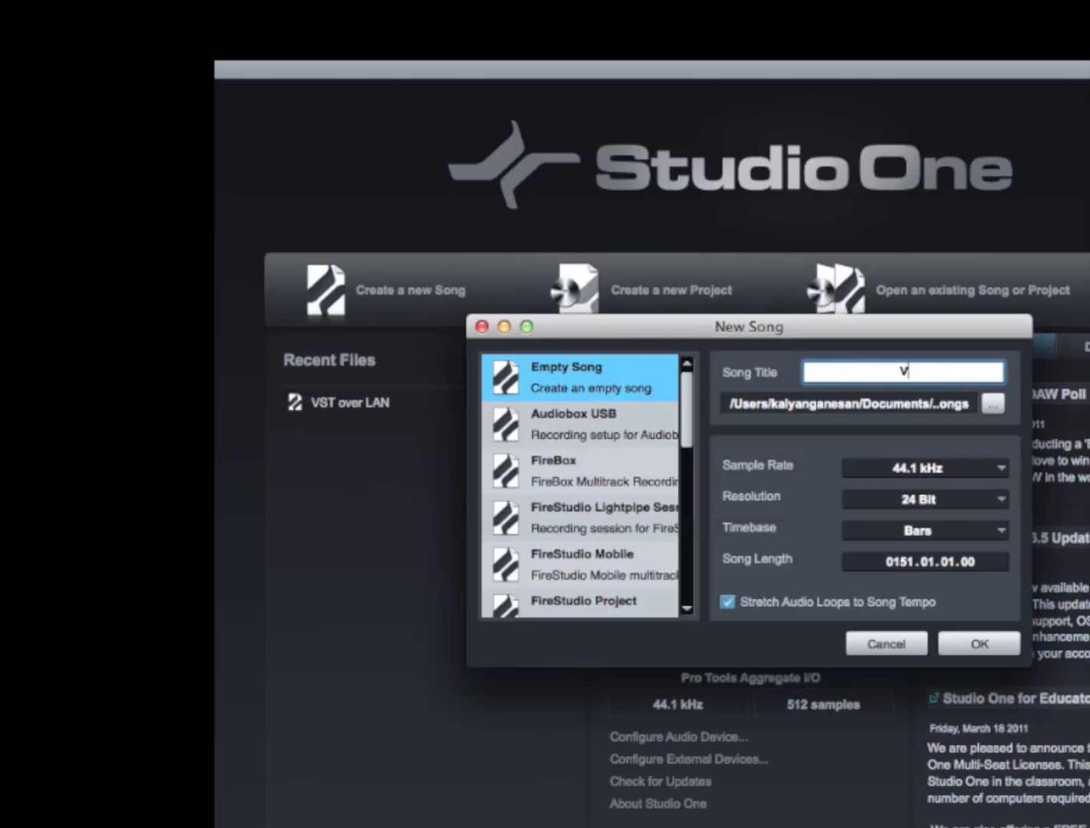
pyautogui.write('ST over LAN Demo')
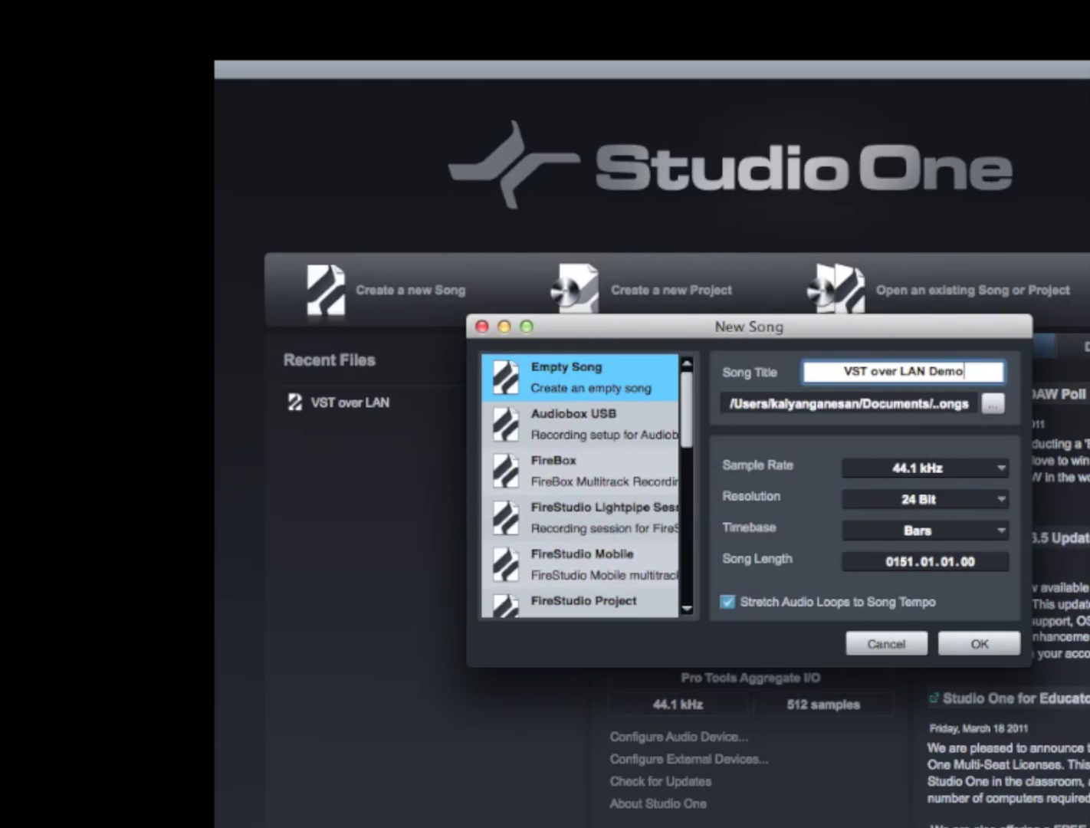
pyautogui.click(1000, 468)
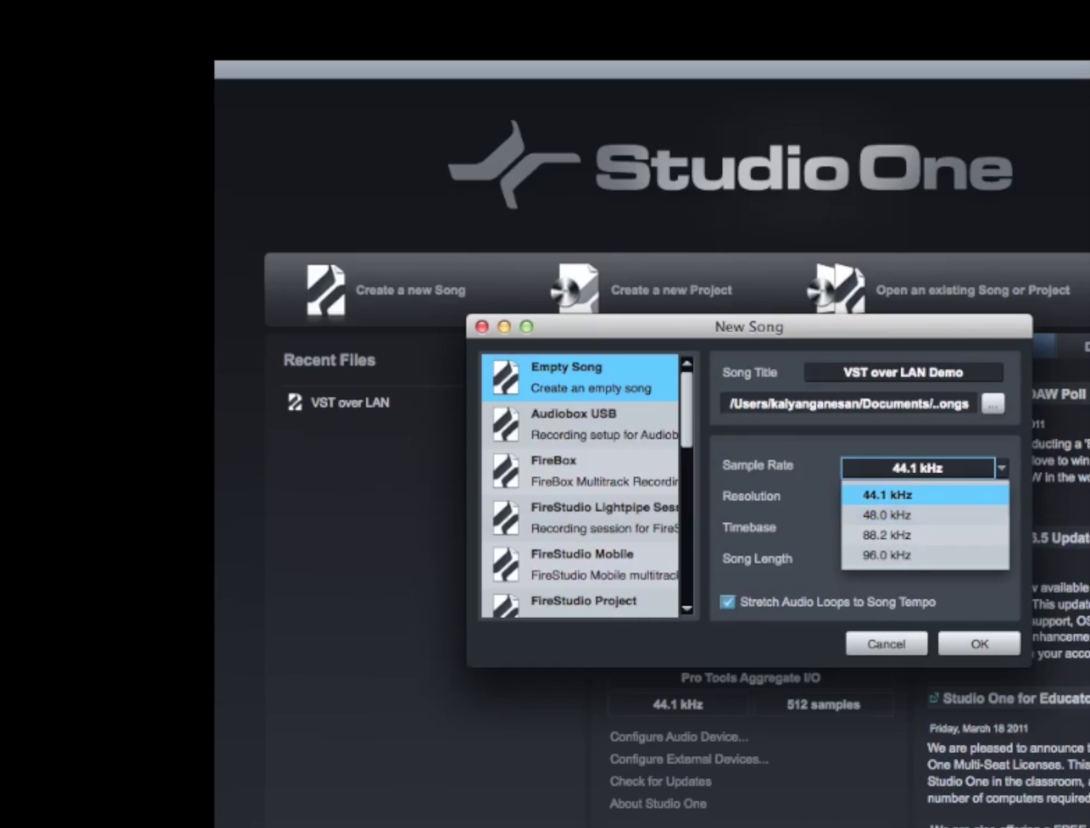
pyautogui.click(888, 495)
pyautogui.click(901, 562)
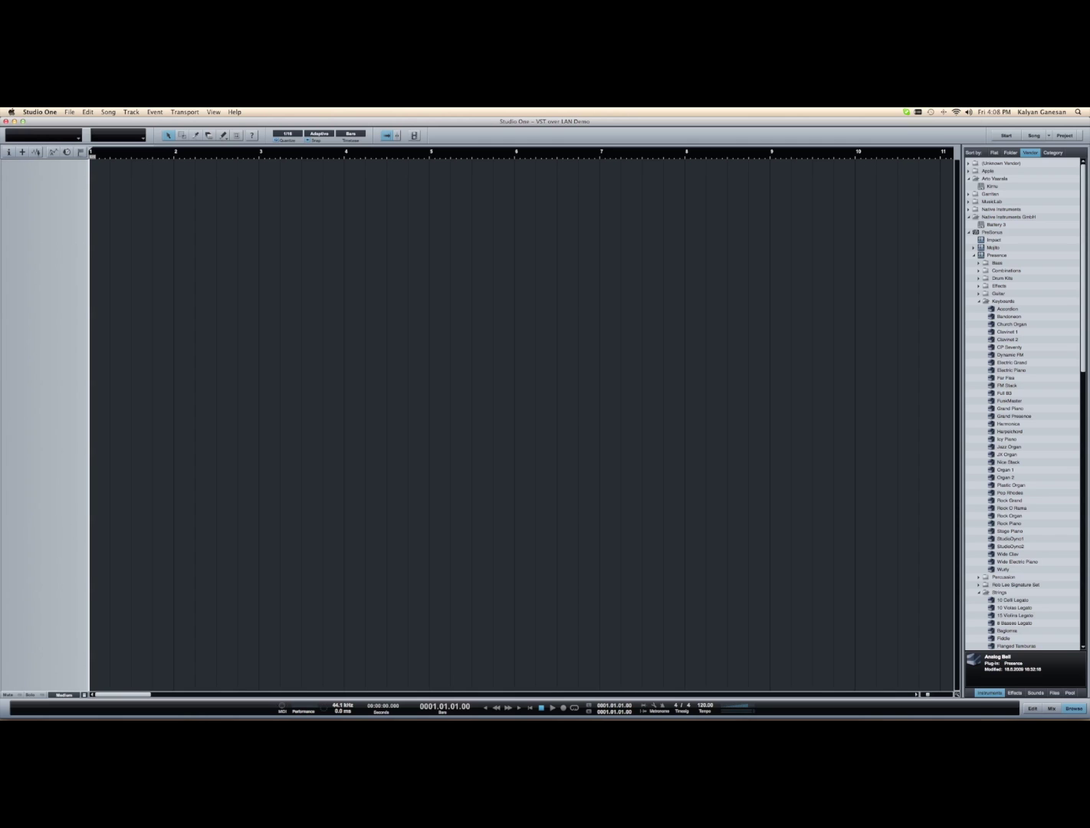
# Start adding an external instrument device named "LAN PLUGIN 1" that receives from ipMIDI Port 1
pyautogui.click(39, 112)
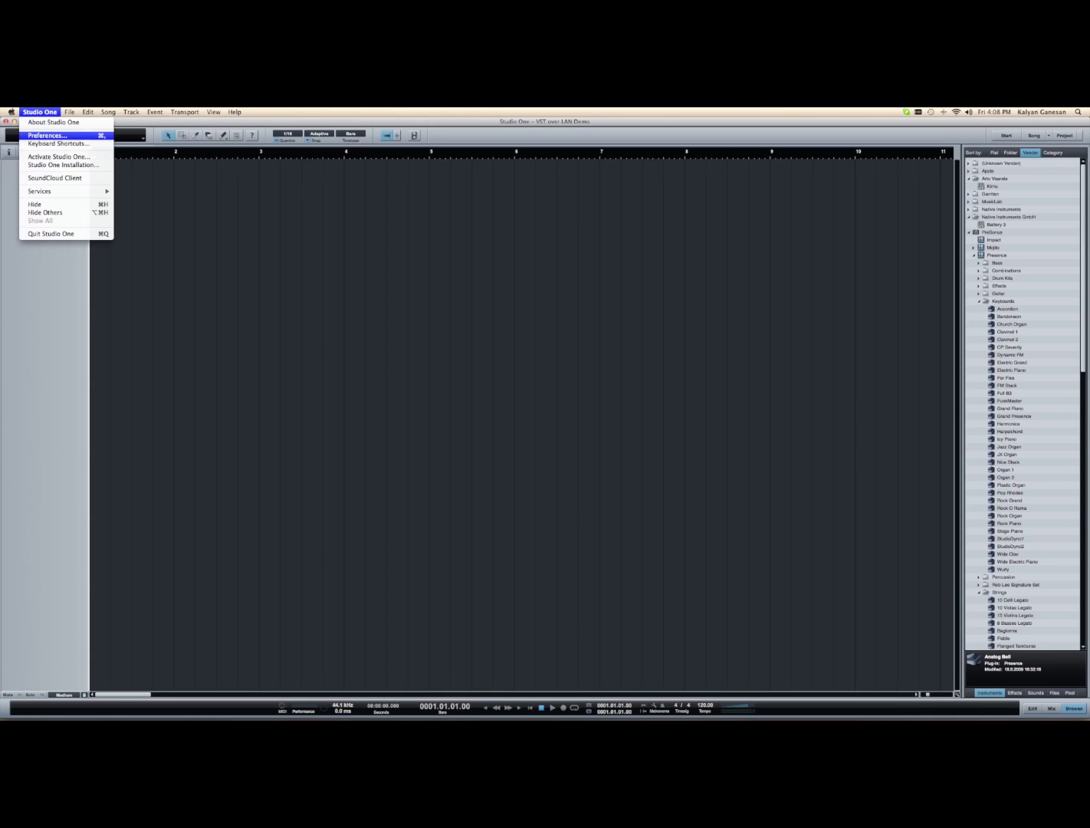
pyautogui.click(47, 134)
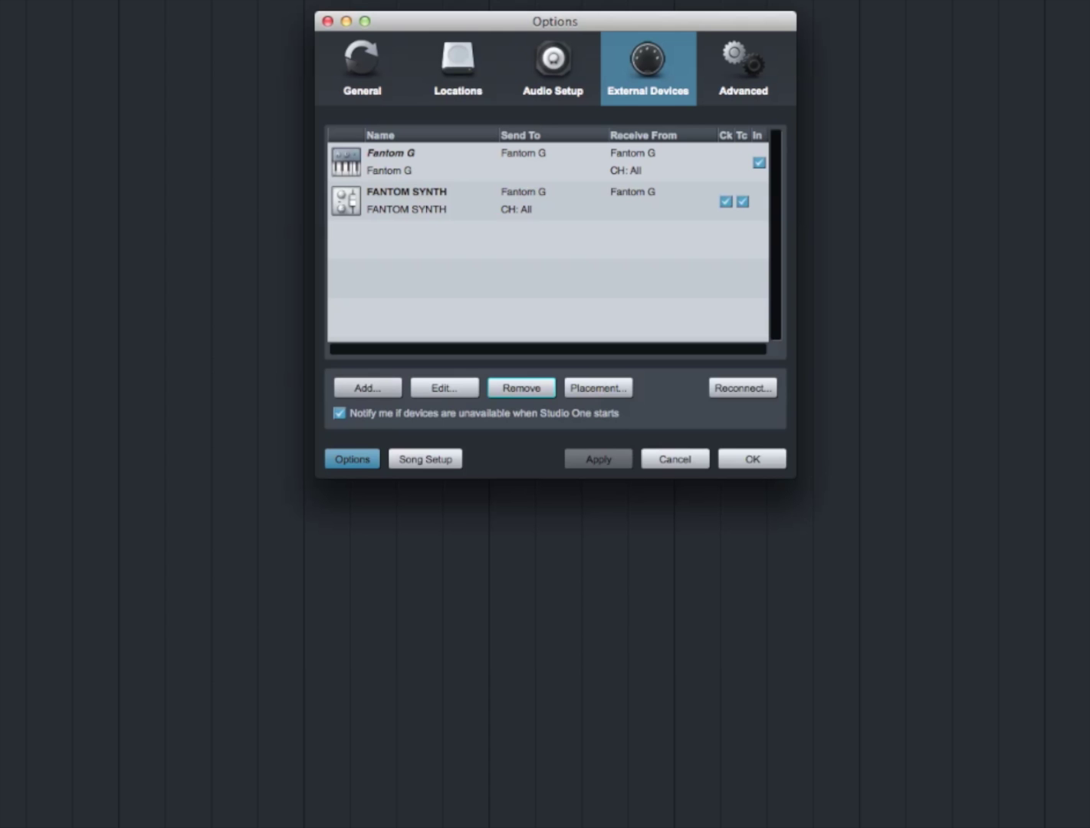
pyautogui.click(367, 388)
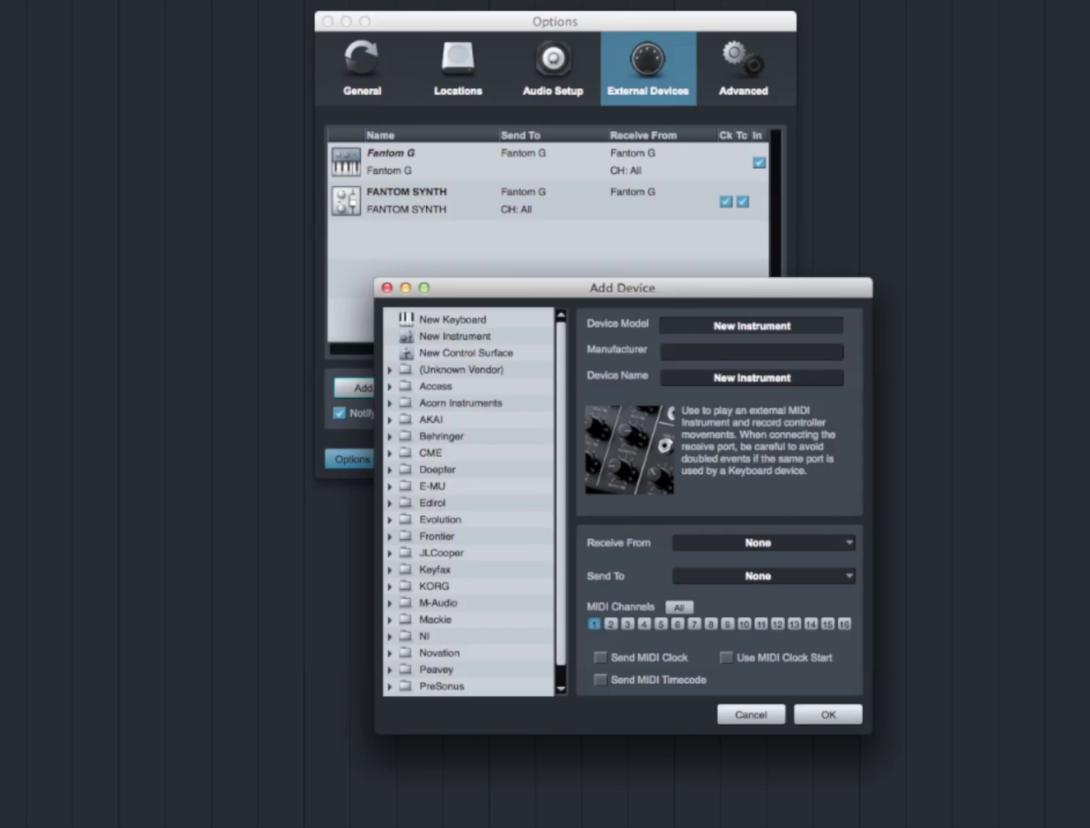
pyautogui.click(751, 377)
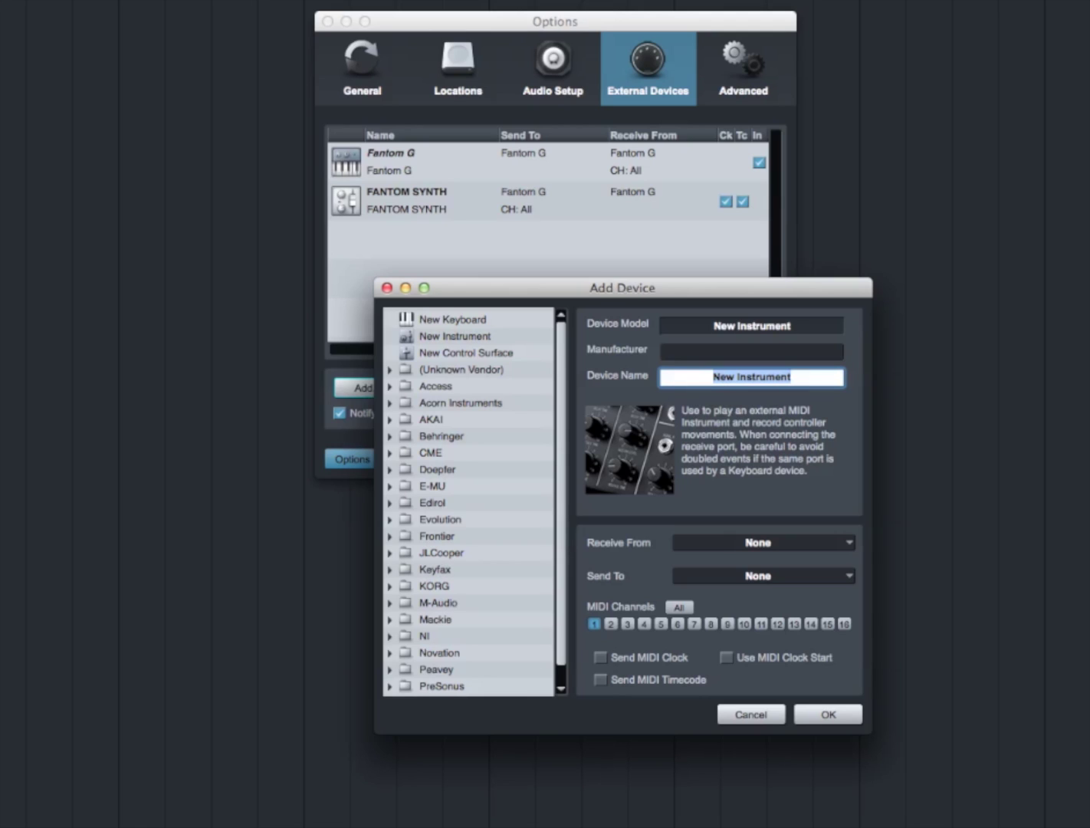
pyautogui.press('BackSpace')
pyautogui.write('LAN Pl')
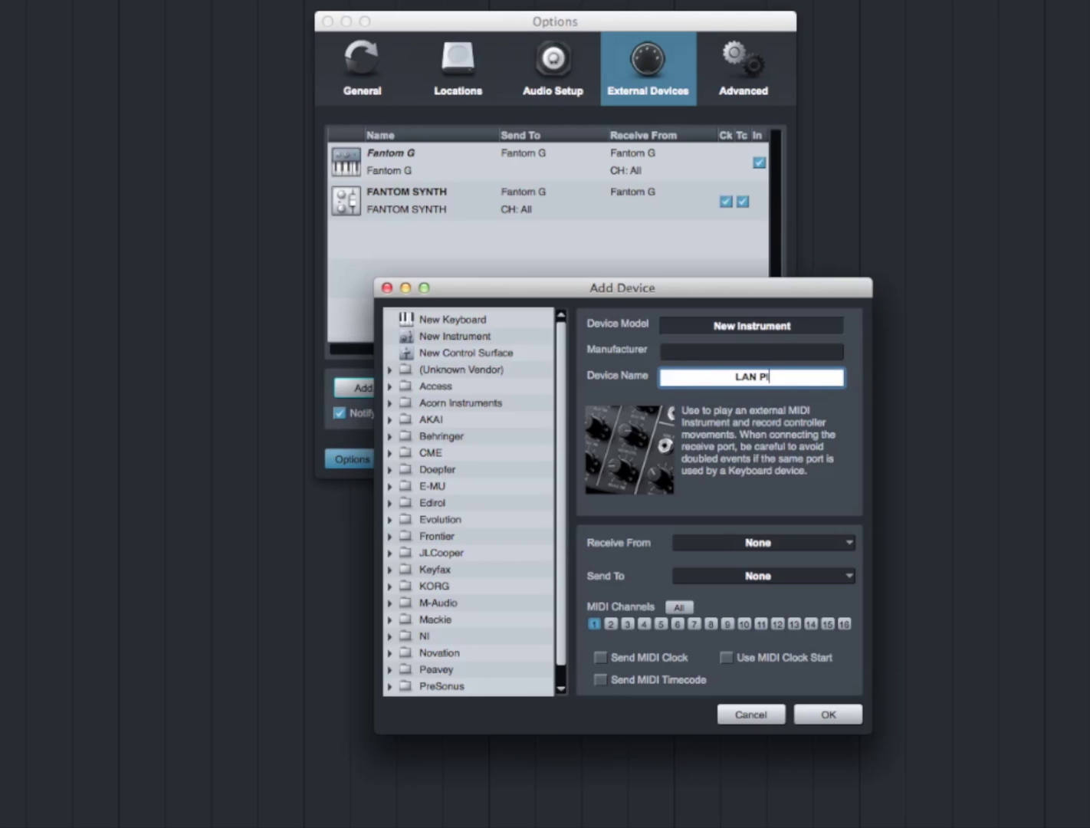
pyautogui.write('UGIN 1')
pyautogui.click(761, 542)
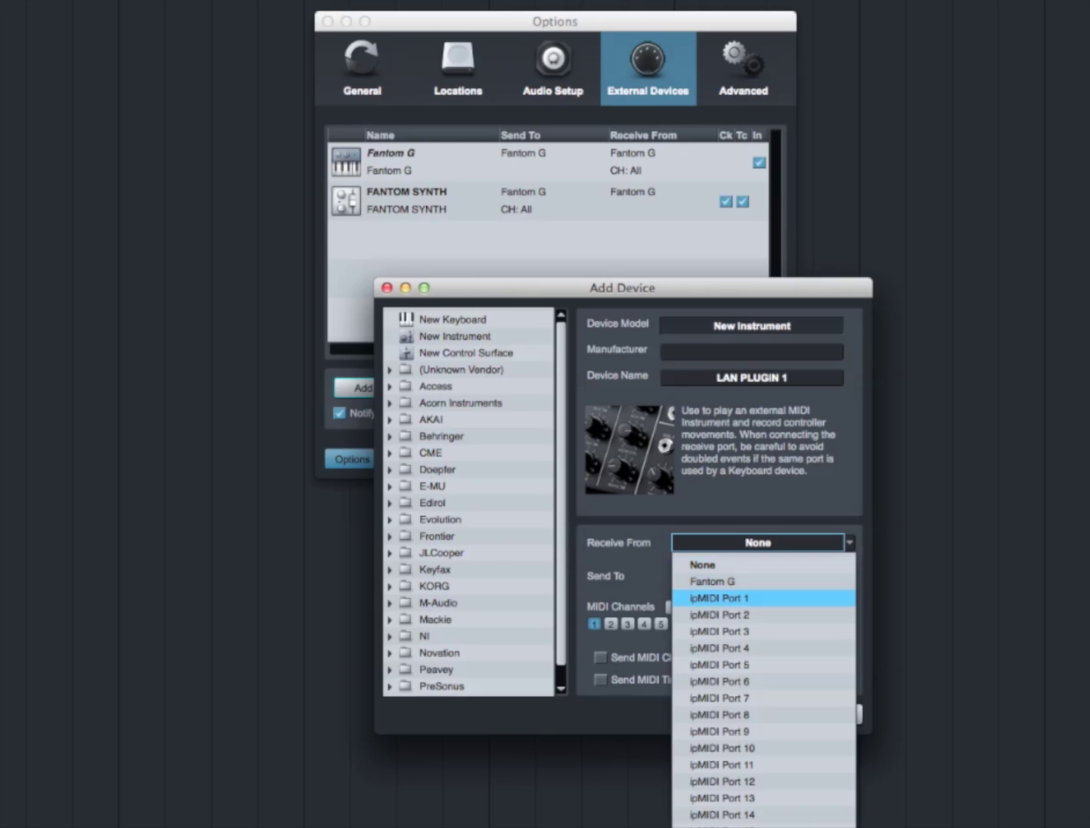
pyautogui.click(761, 598)
# Set the new device's Send To port to ipMIDI Port 2
pyautogui.click(761, 575)
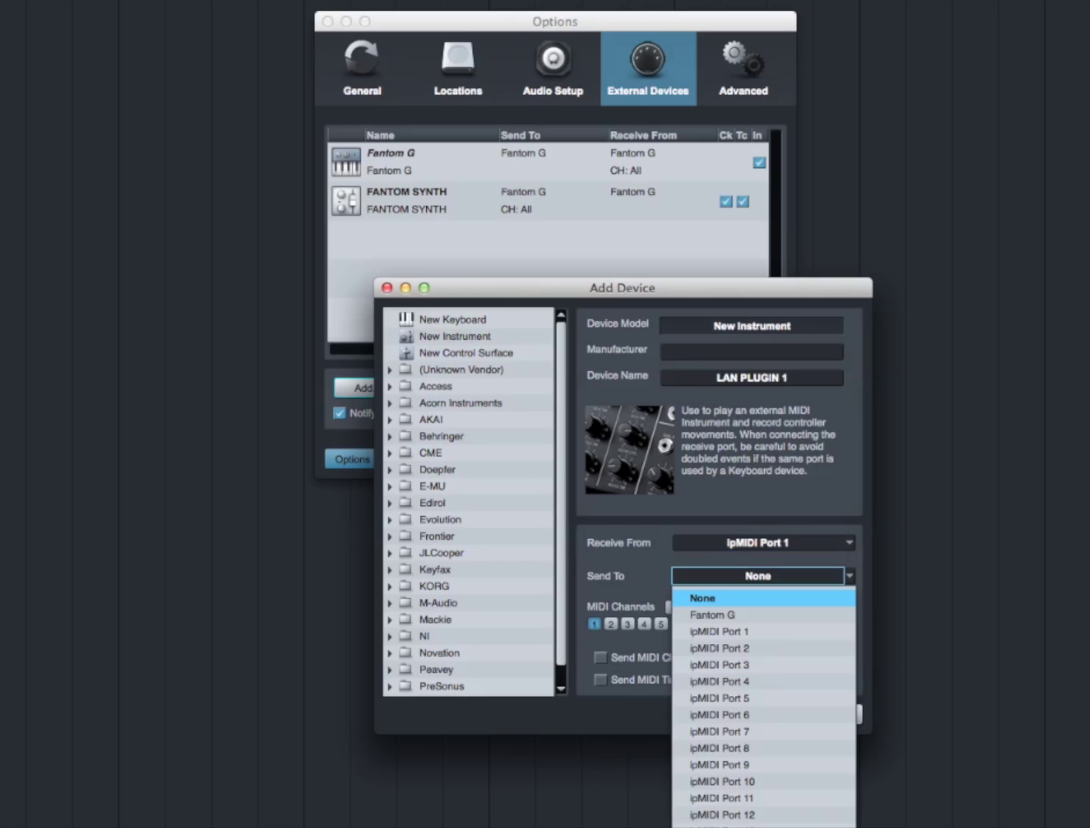
pyautogui.press('Down')
pyautogui.press('Down')
pyautogui.press('Down')
pyautogui.press('Return')
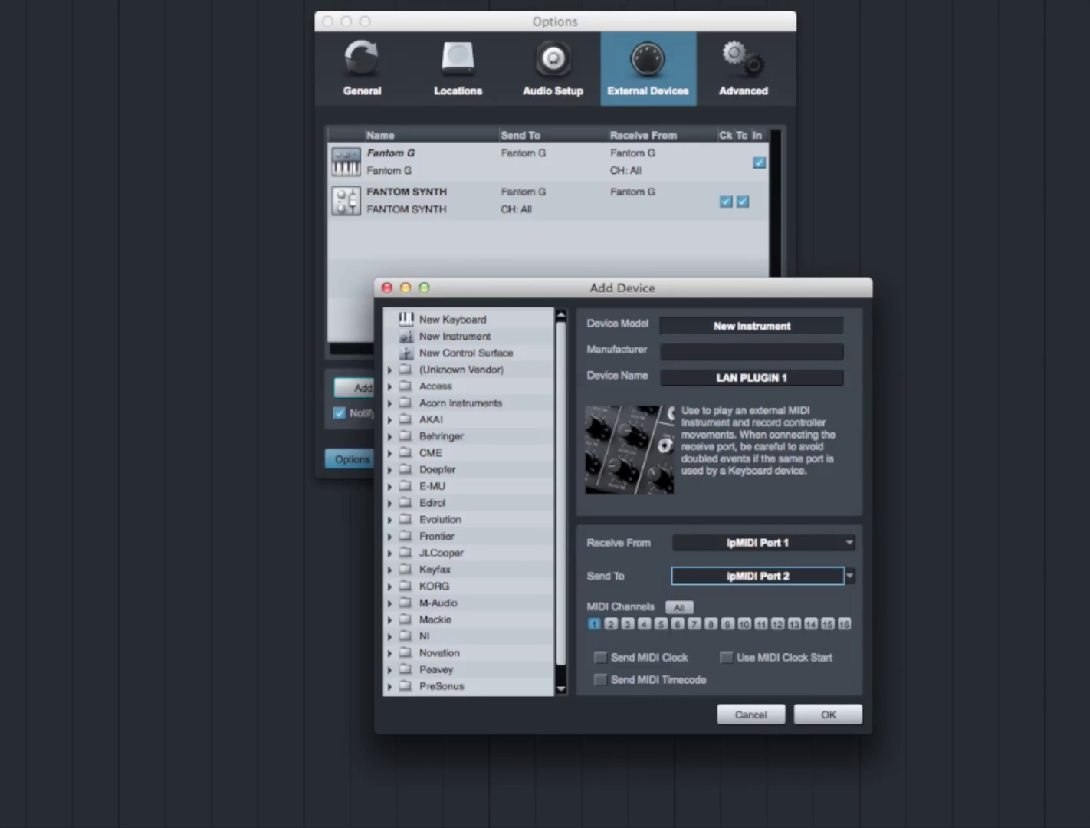
# Set LAN PLUGIN 1 to send to ipMIDI Port 1 on all MIDI channels and add the device
pyautogui.click(762, 575)
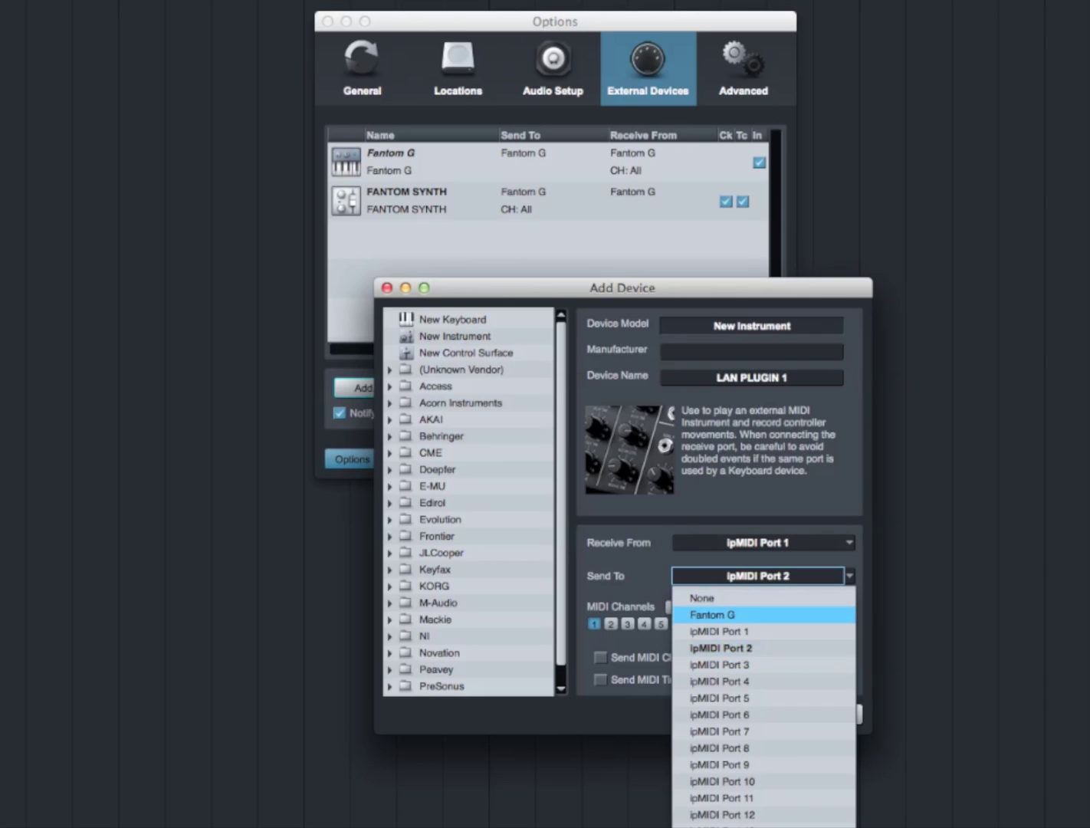
pyautogui.click(762, 631)
pyautogui.click(679, 607)
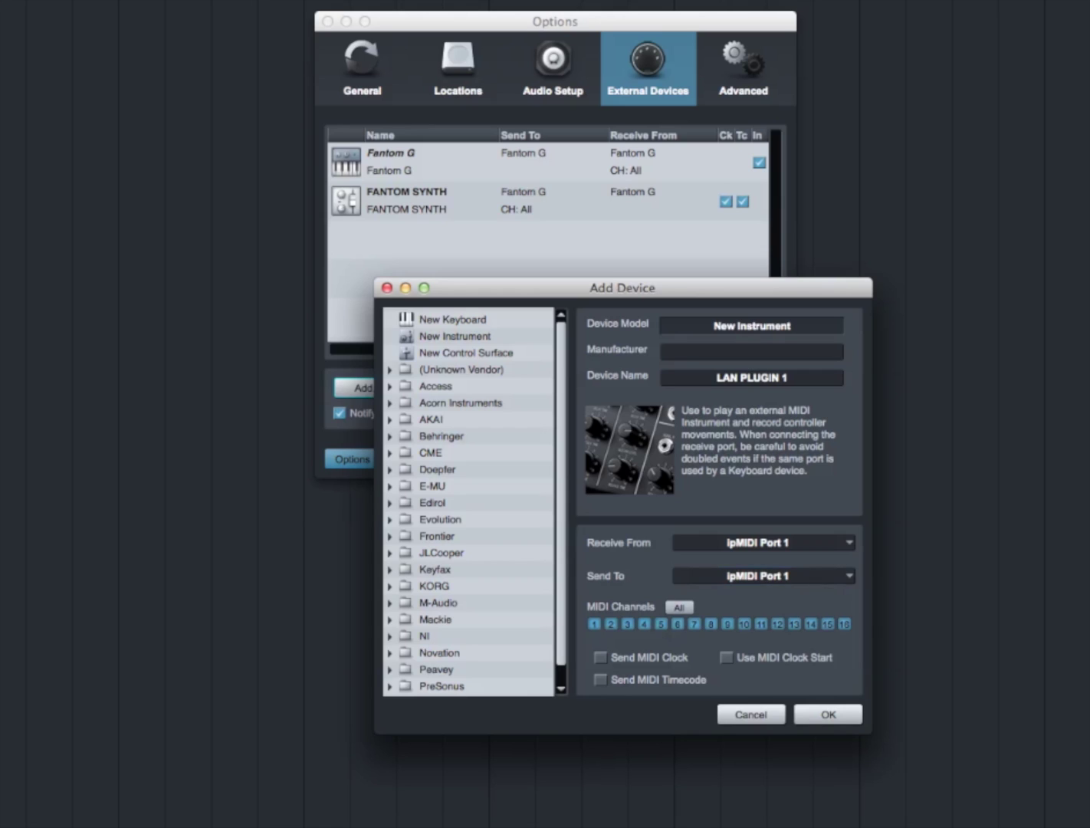
pyautogui.click(827, 714)
pyautogui.press('Return')
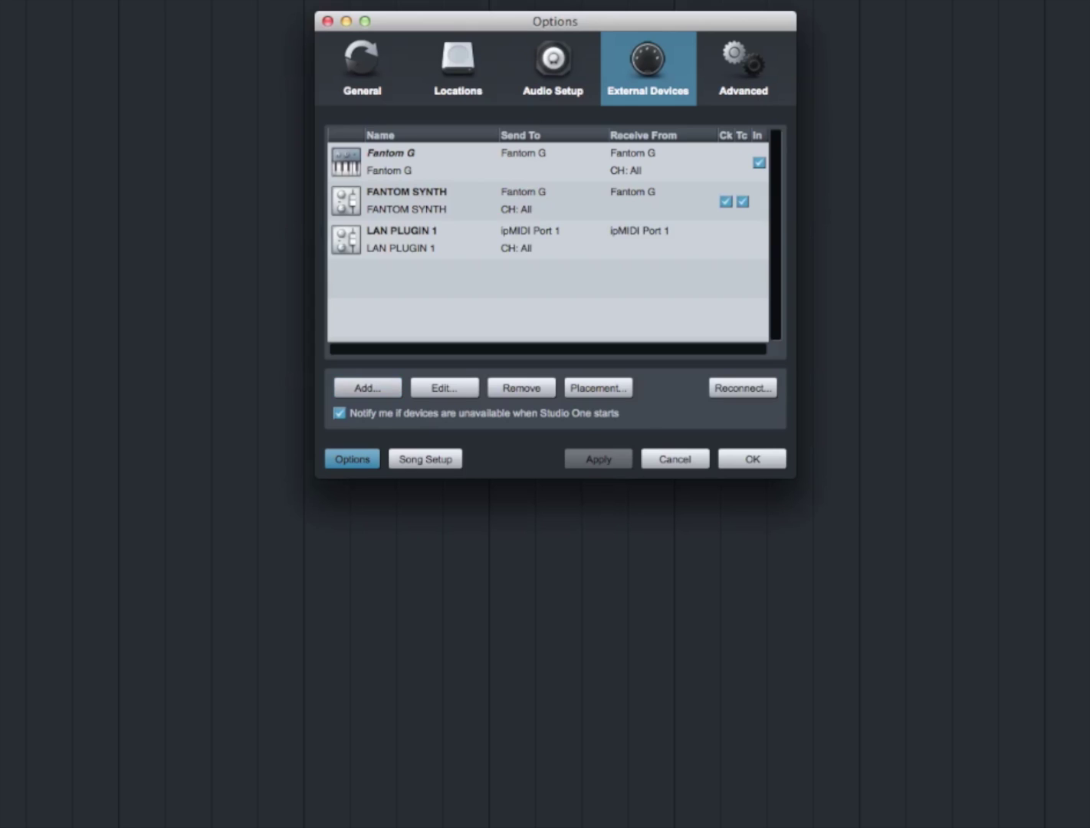
# Add a second instrument device named "LAN PLUG 2" using ipMIDI Port 2 both ways on all channels, and accept the options
pyautogui.click(367, 388)
pyautogui.click(751, 377)
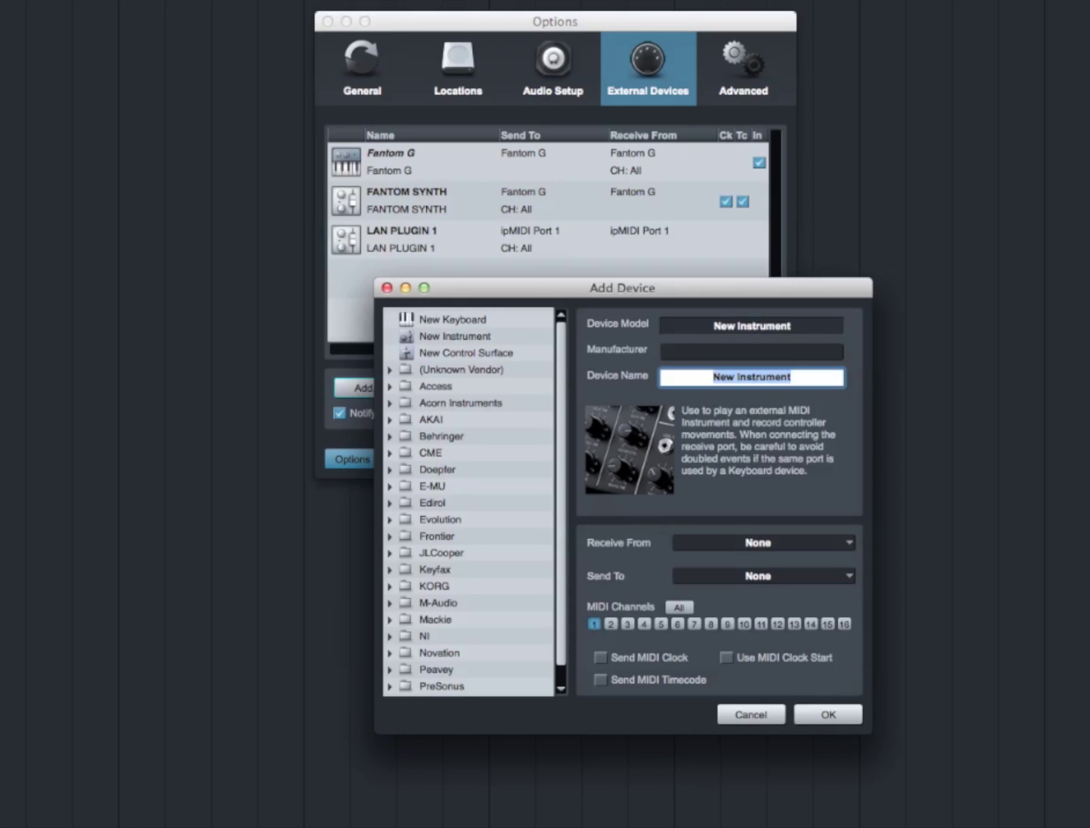
pyautogui.write('LAN PLU')
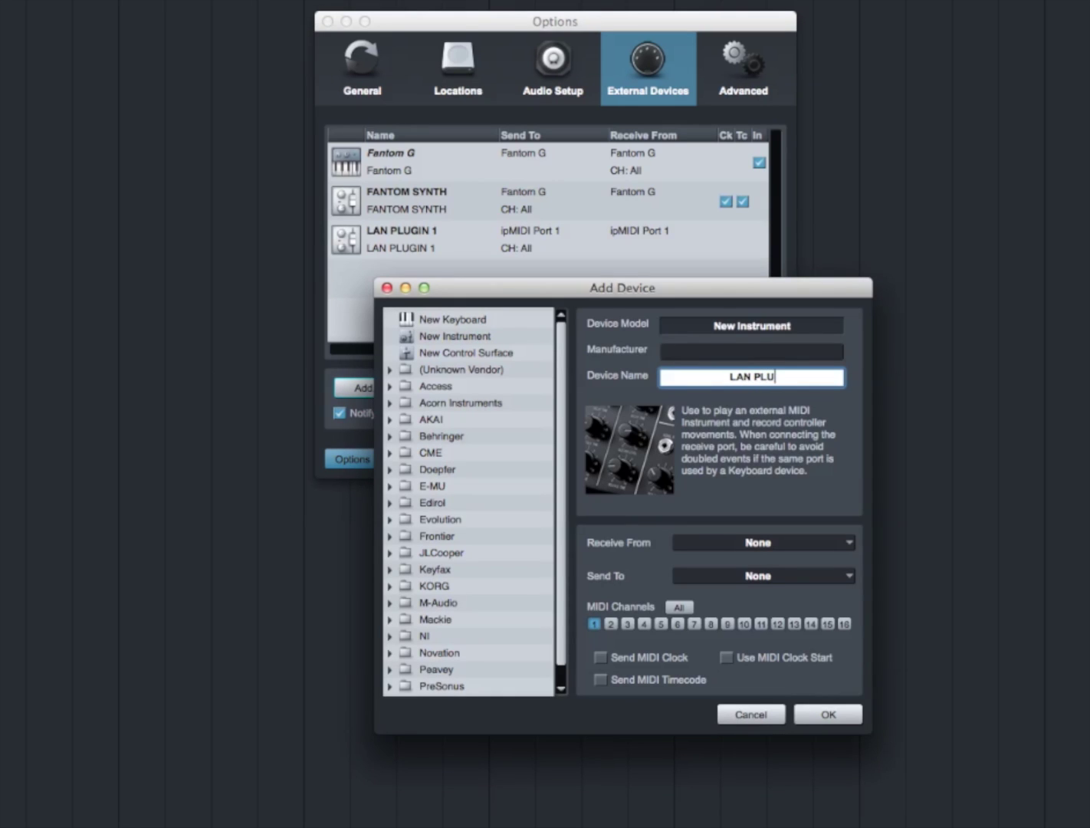
pyautogui.write('G 2')
pyautogui.click(763, 542)
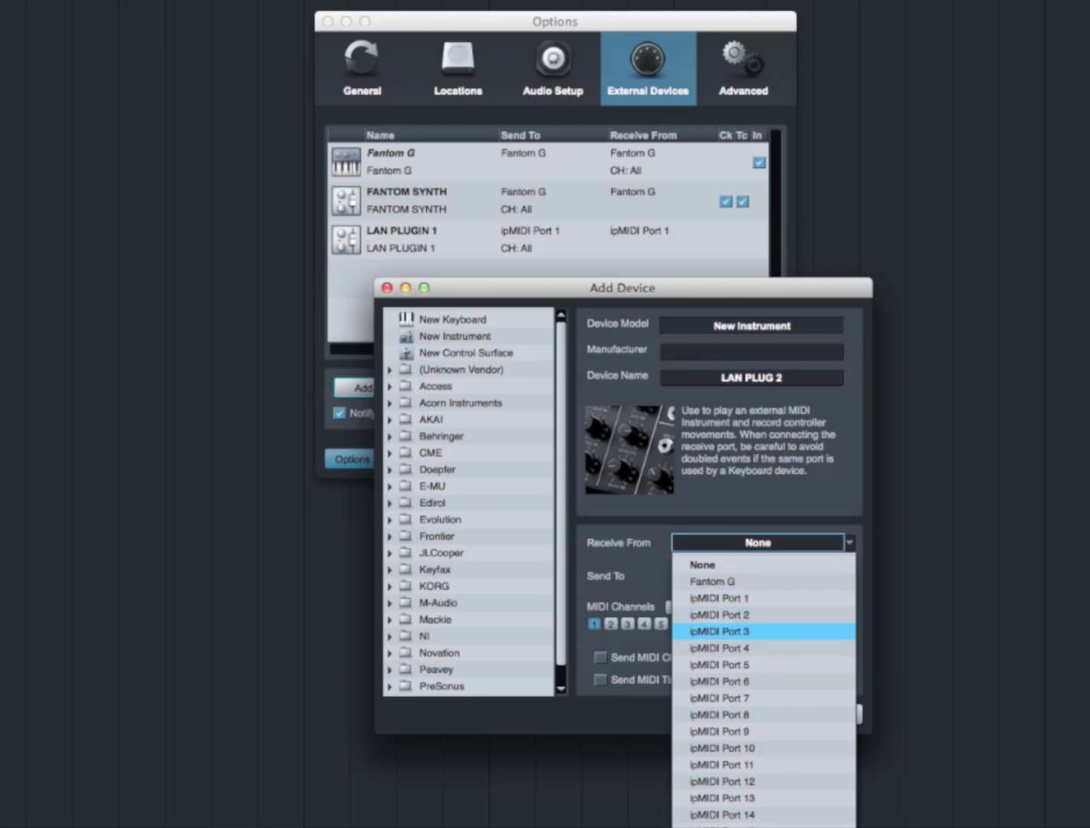
pyautogui.click(719, 614)
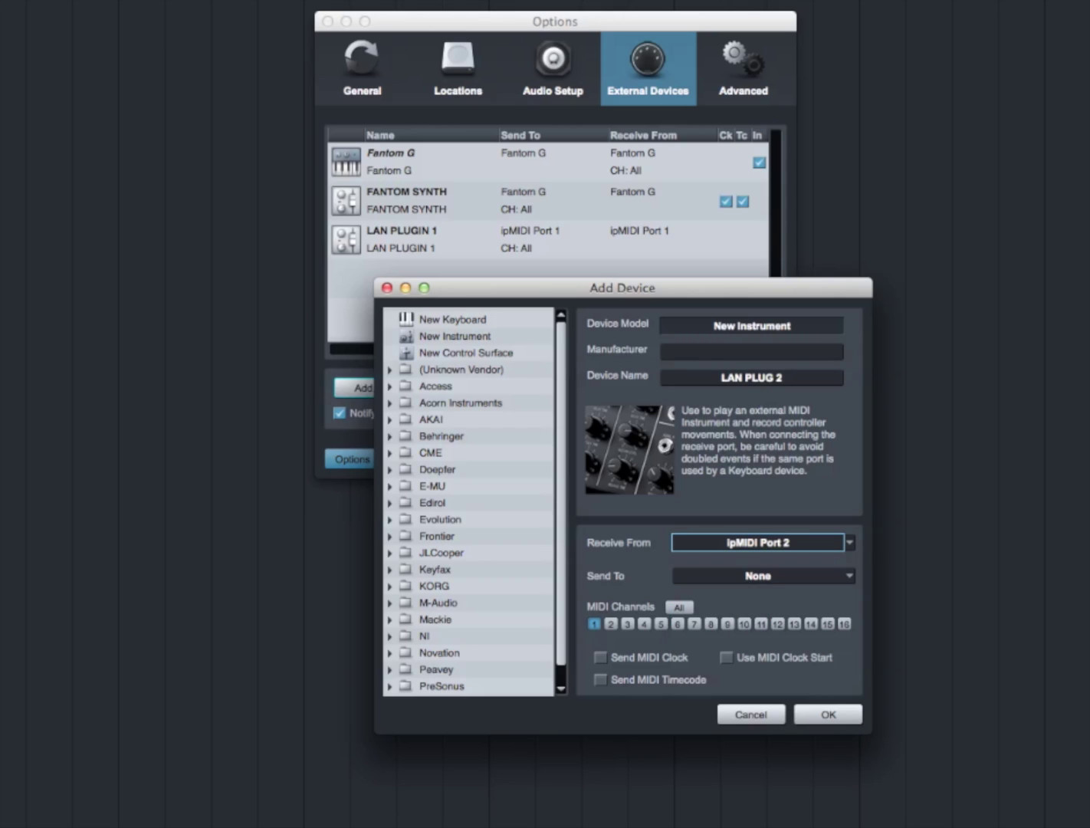
pyautogui.click(757, 576)
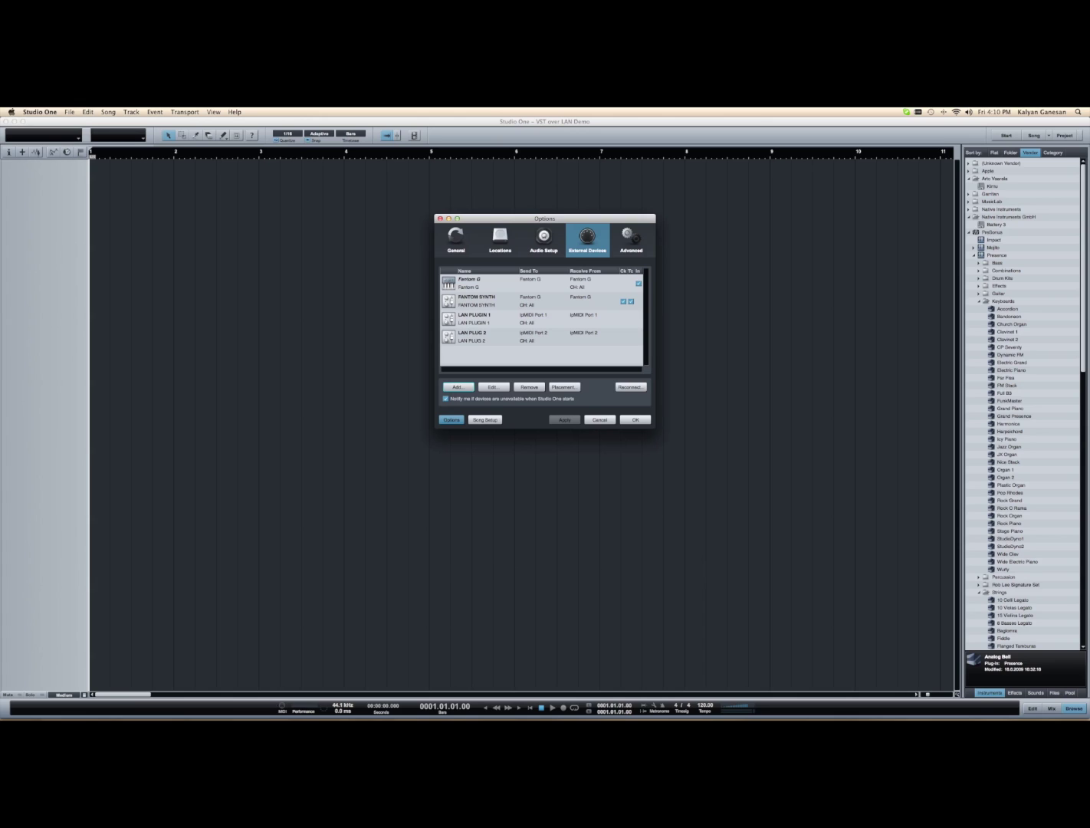
pyautogui.click(634, 420)
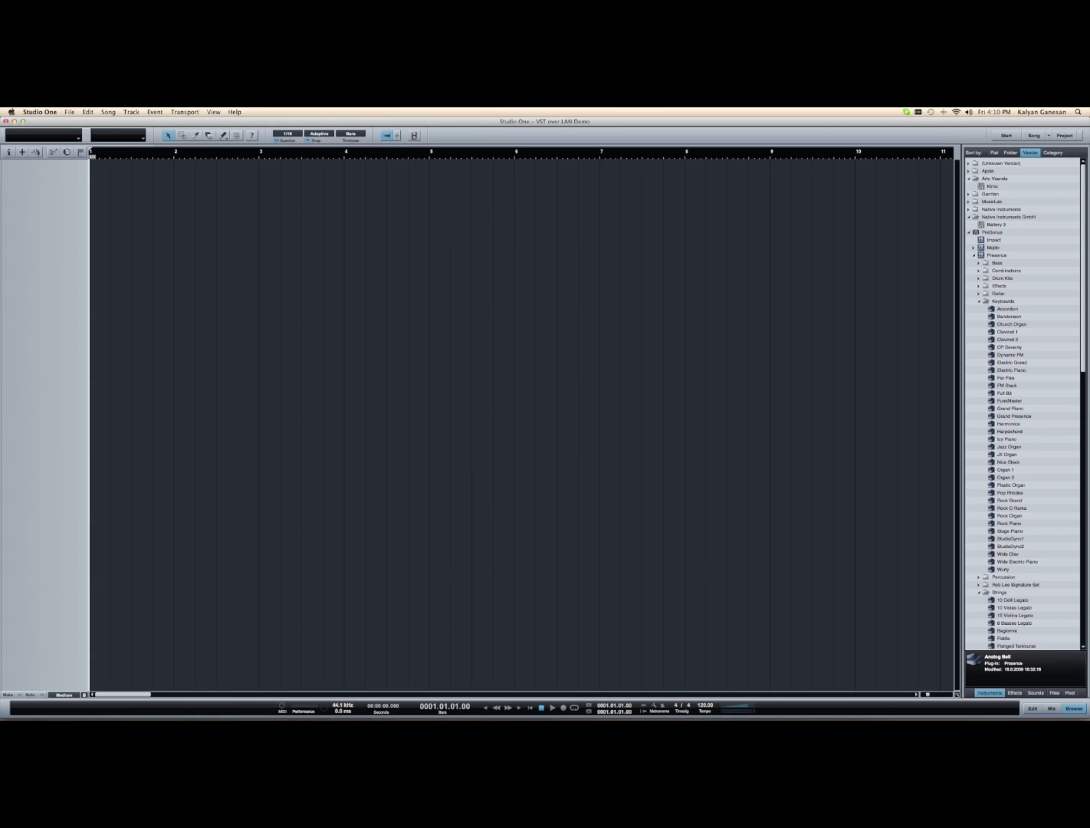
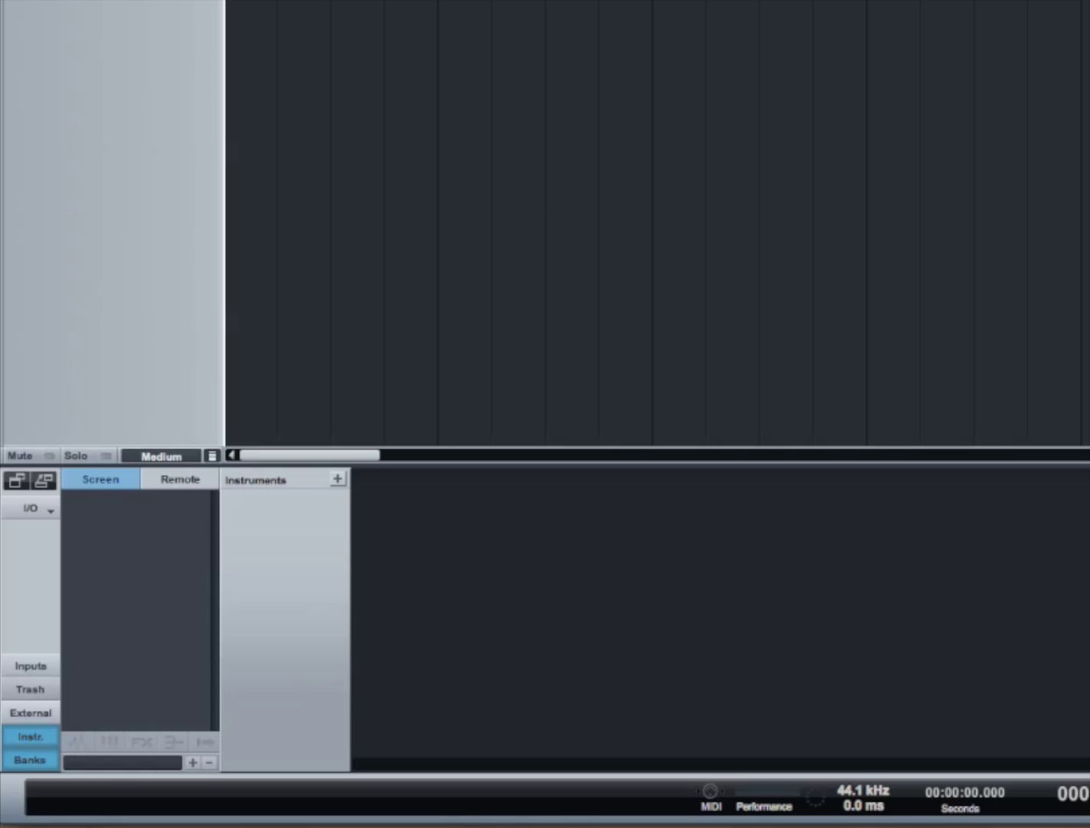
# Show the external devices in the mixer and create an instrument track from LAN PLUGIN 1, closing its device window
pyautogui.click(31, 712)
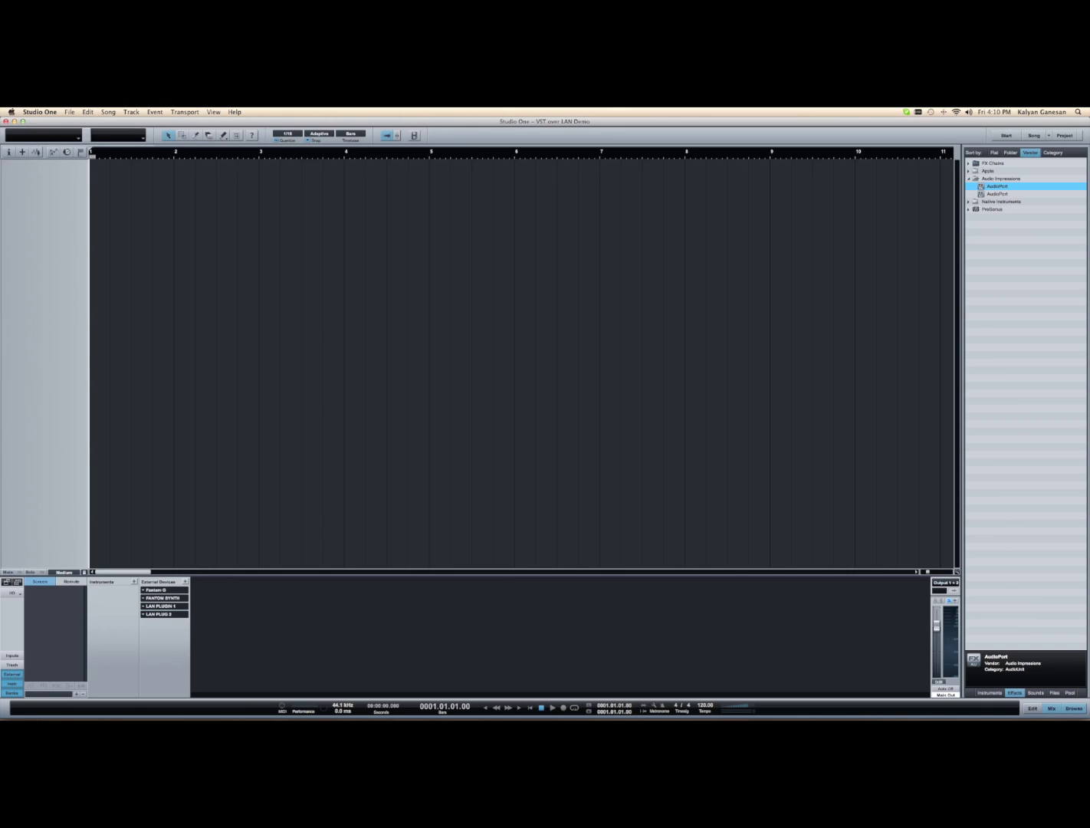
pyautogui.moveTo(162, 606); pyautogui.dragTo(108, 345)
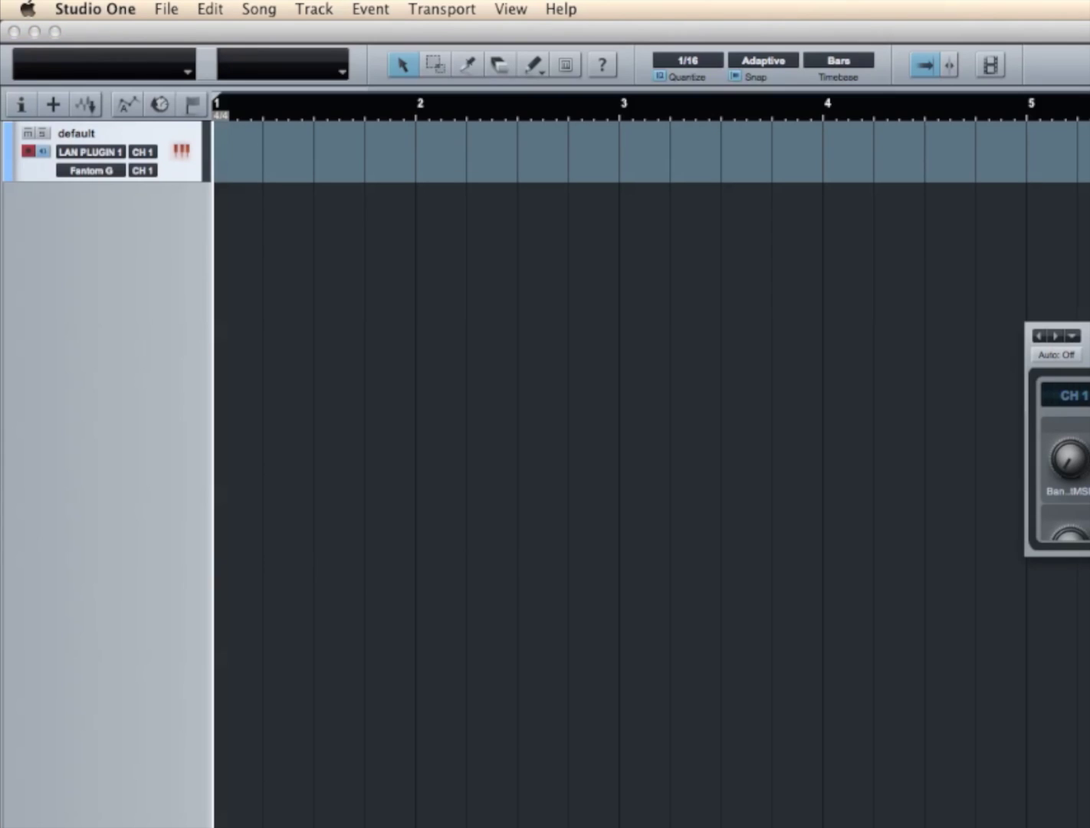
pyautogui.press('super+w')
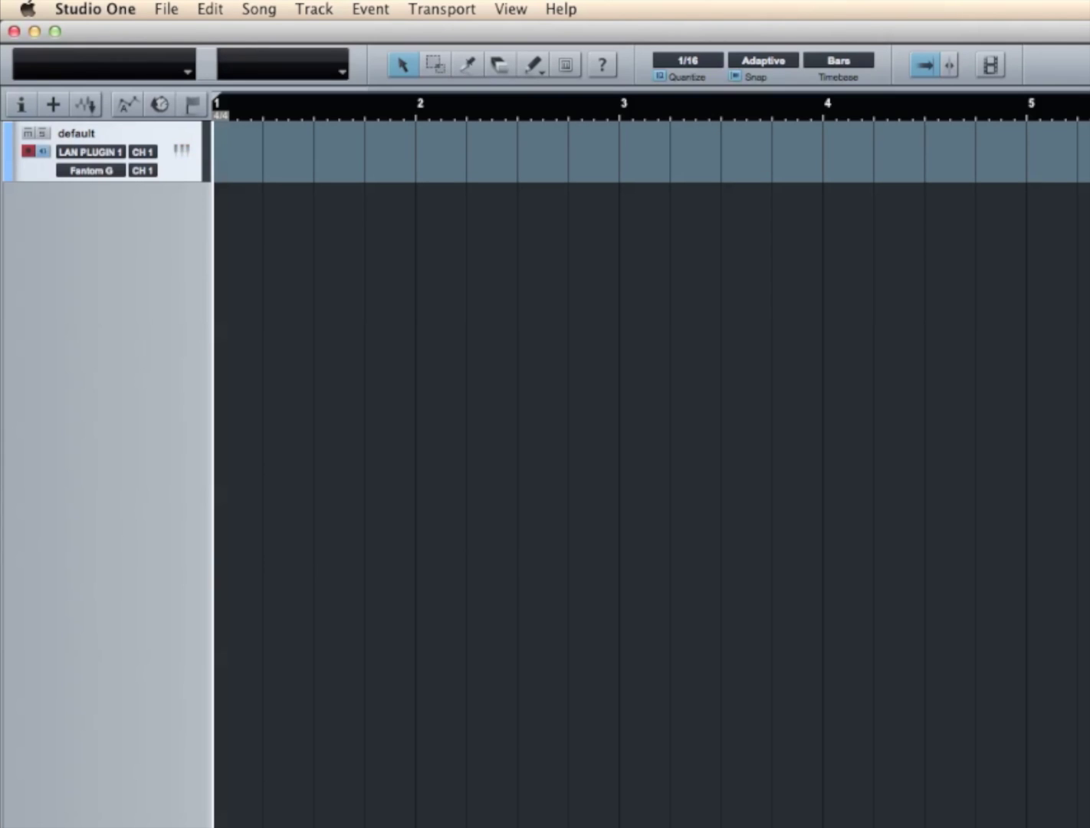
# Add a stereo audio track and insert the VST version of the Audio Impressions AudioPort effect on it
pyautogui.rightClick(91, 253)
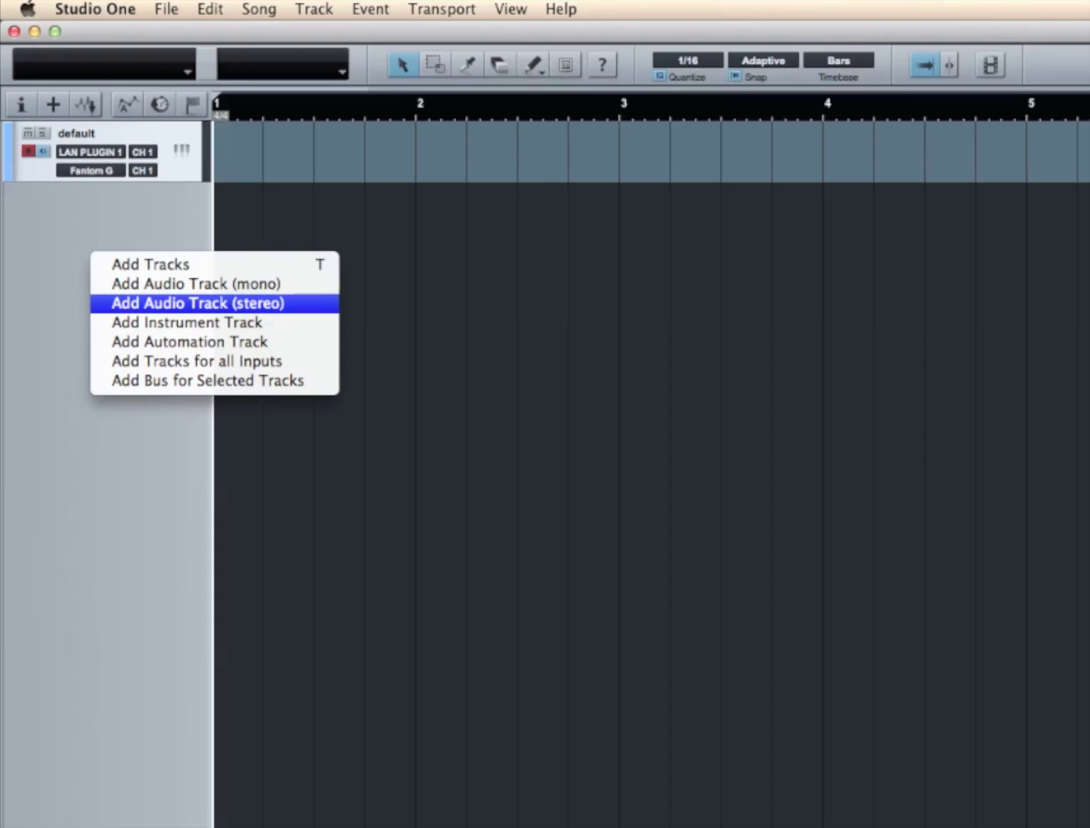
pyautogui.click(198, 304)
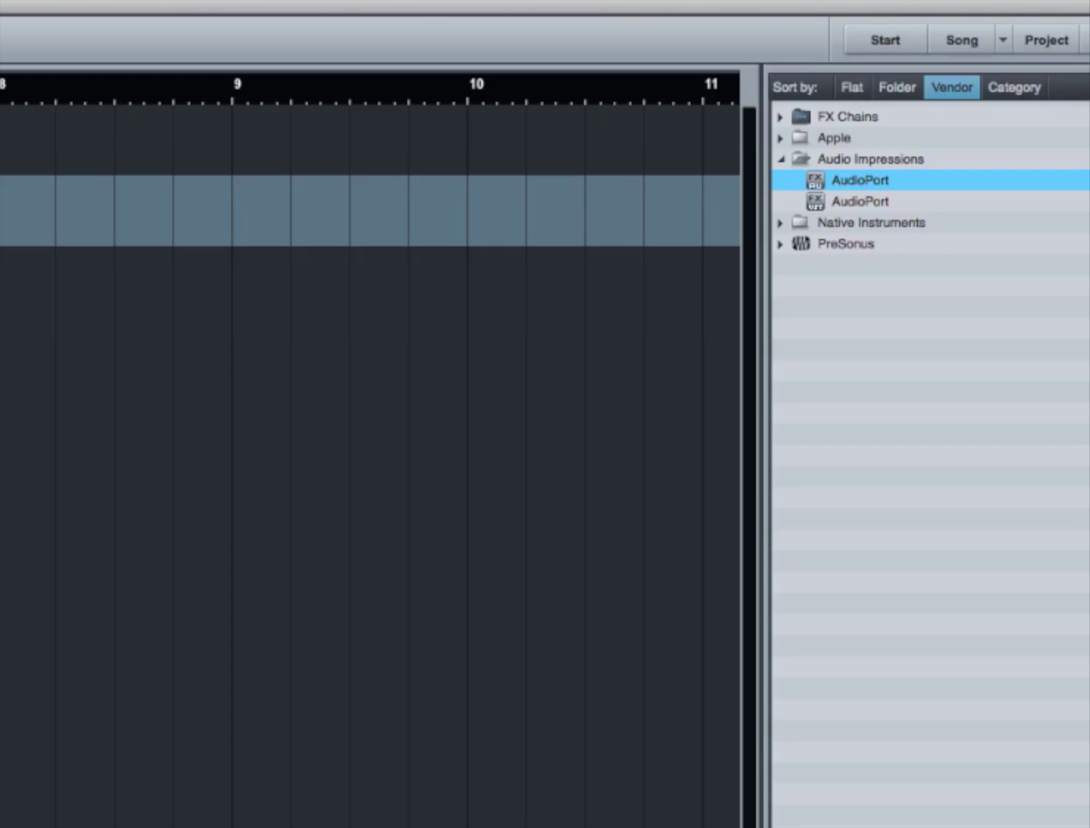
pyautogui.click(860, 202)
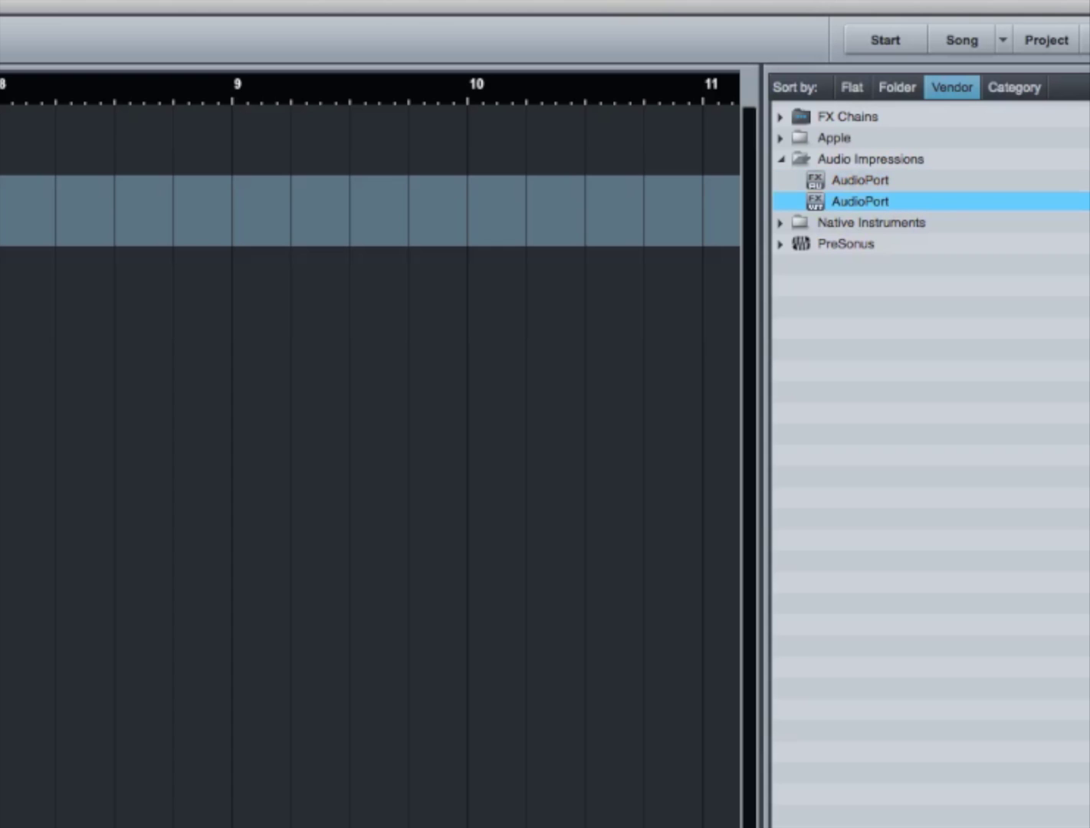
pyautogui.moveTo(859, 200); pyautogui.dragTo(690, 257)
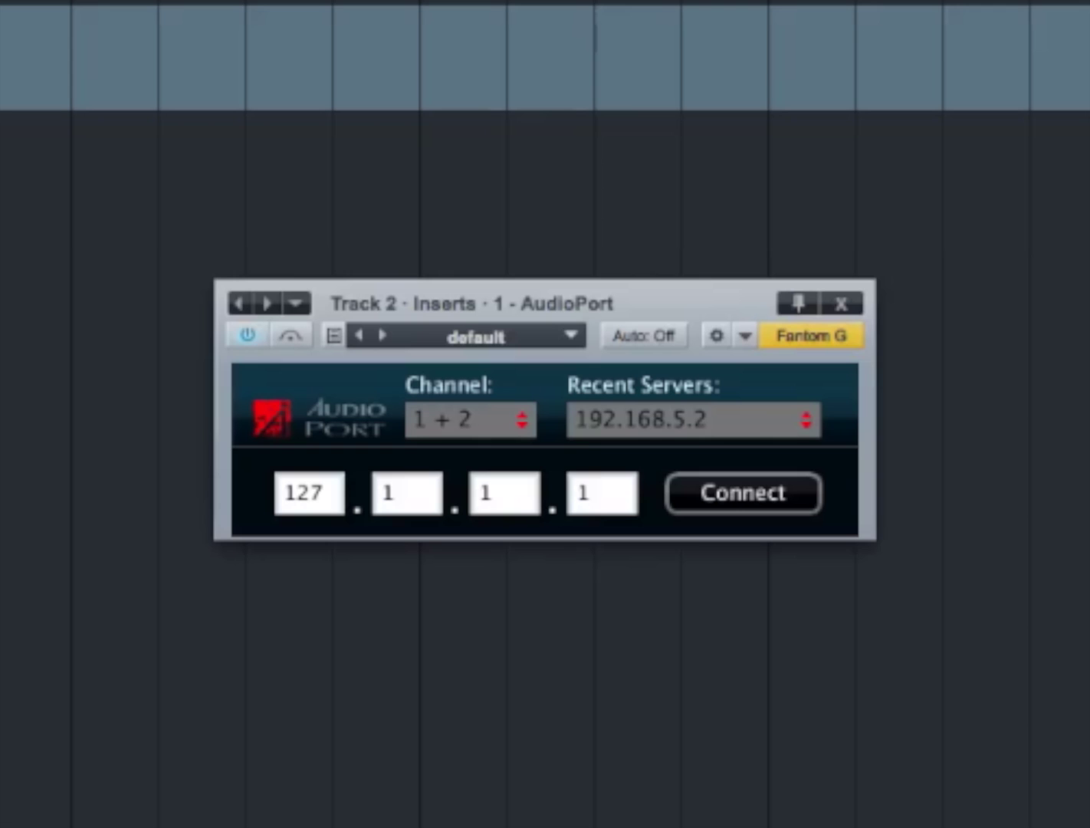
pyautogui.click(694, 420)
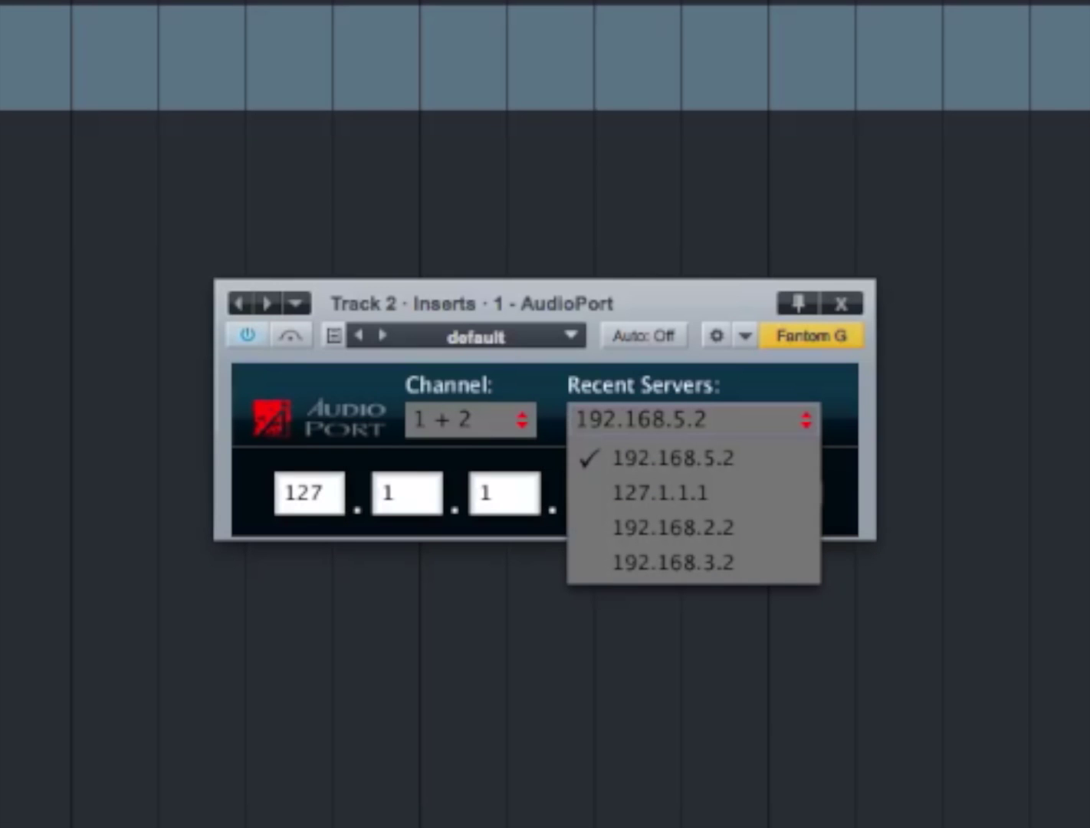
pyautogui.click(694, 420)
pyautogui.click(694, 419)
pyautogui.click(694, 420)
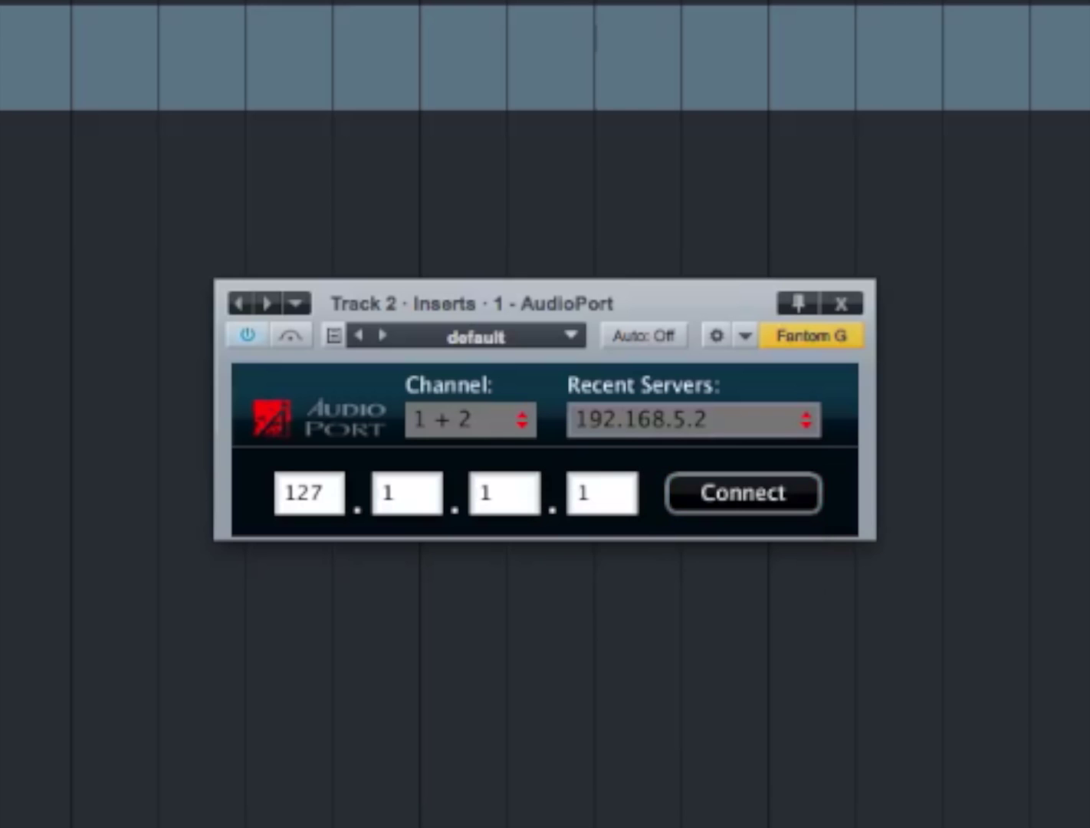
# Set the AudioPort server address on Track 2 to 192.168.5.2 and connect to it
pyautogui.doubleClick(308, 493)
pyautogui.write('192')
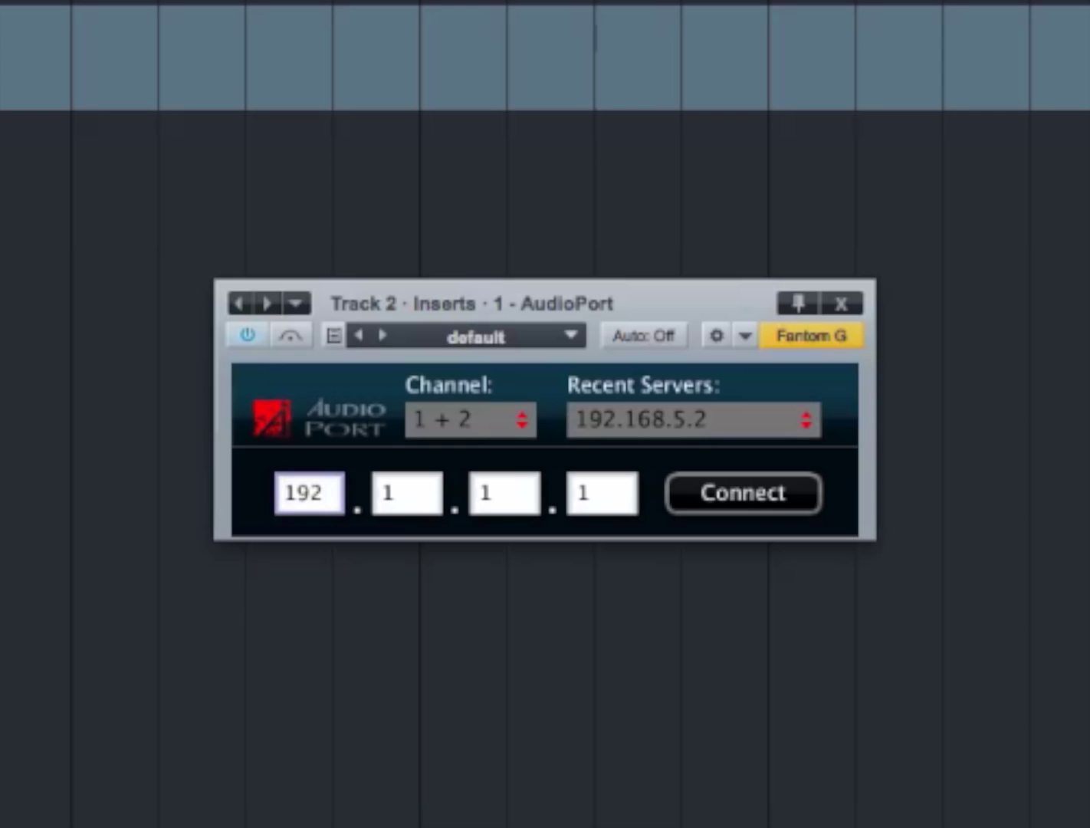
pyautogui.press('Tab')
pyautogui.write('68')
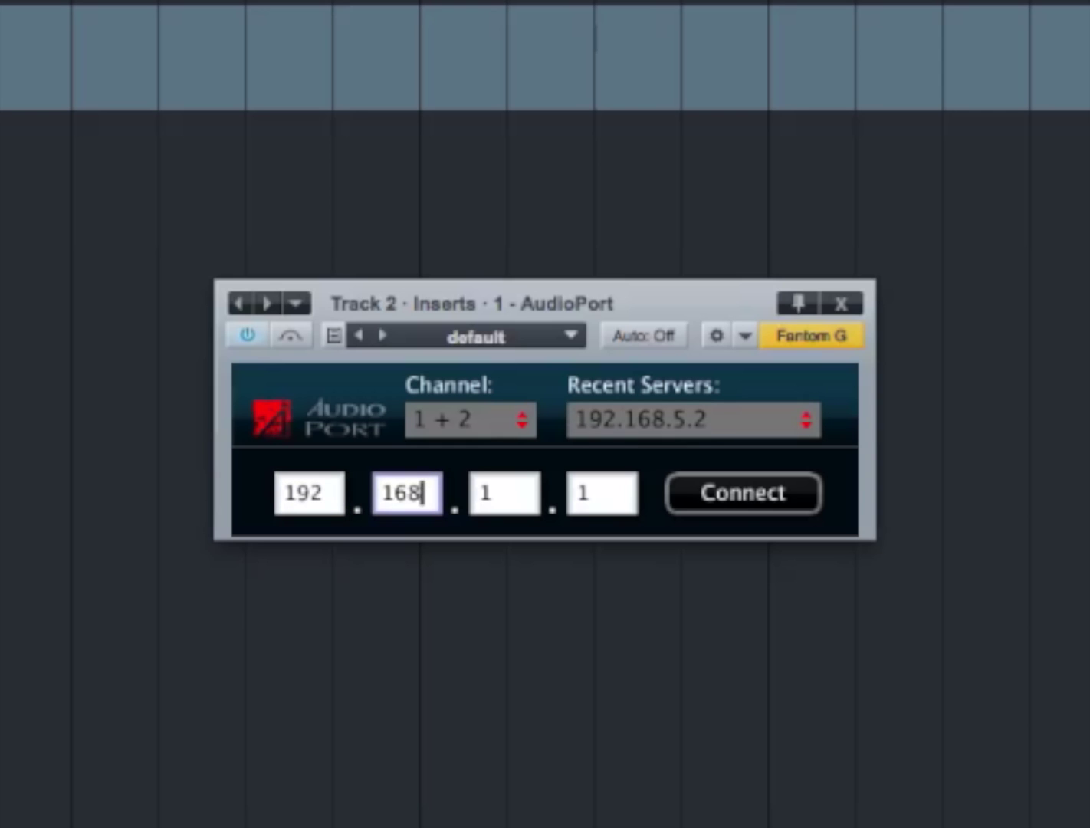
pyautogui.press('Tab')
pyautogui.write('5')
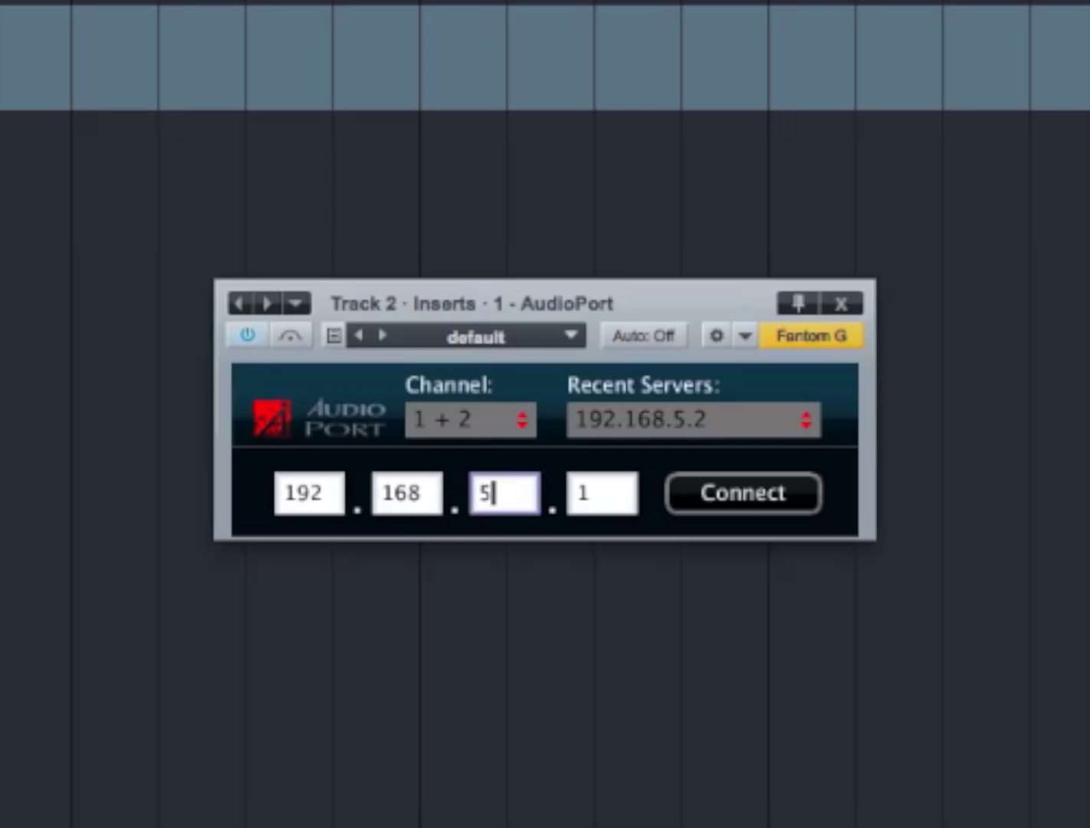
pyautogui.press('Tab')
pyautogui.write('2')
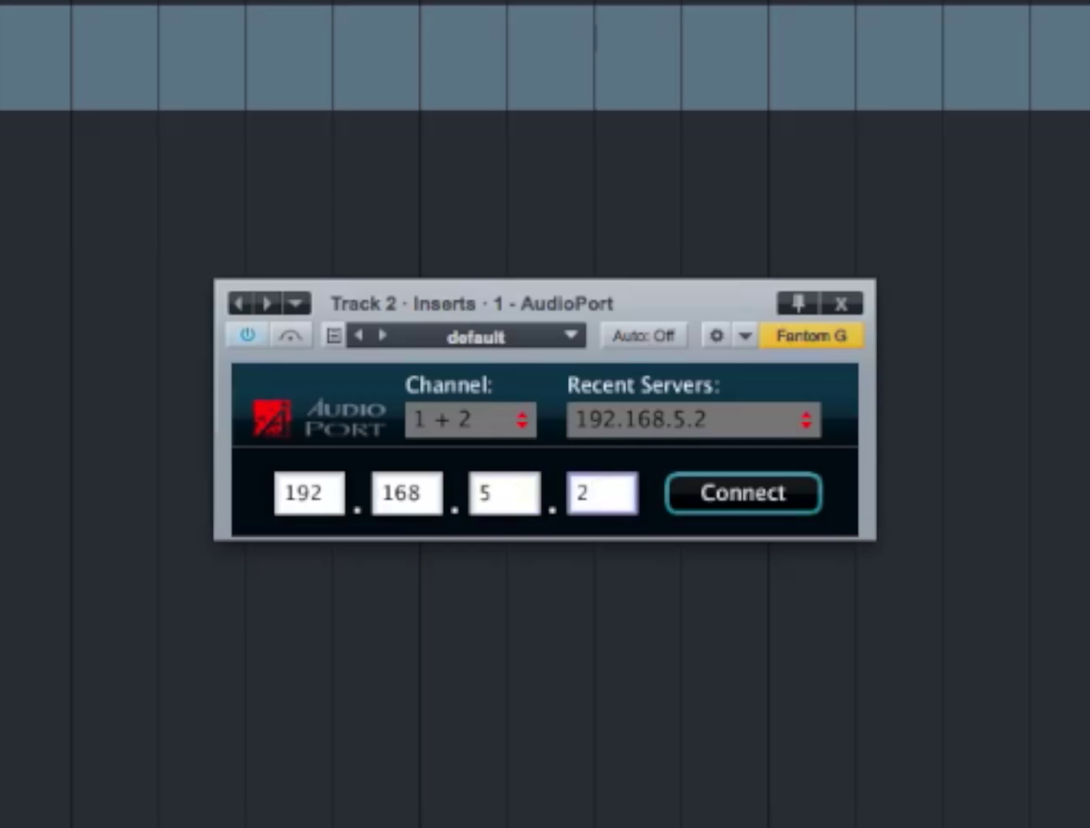
pyautogui.press('Return')
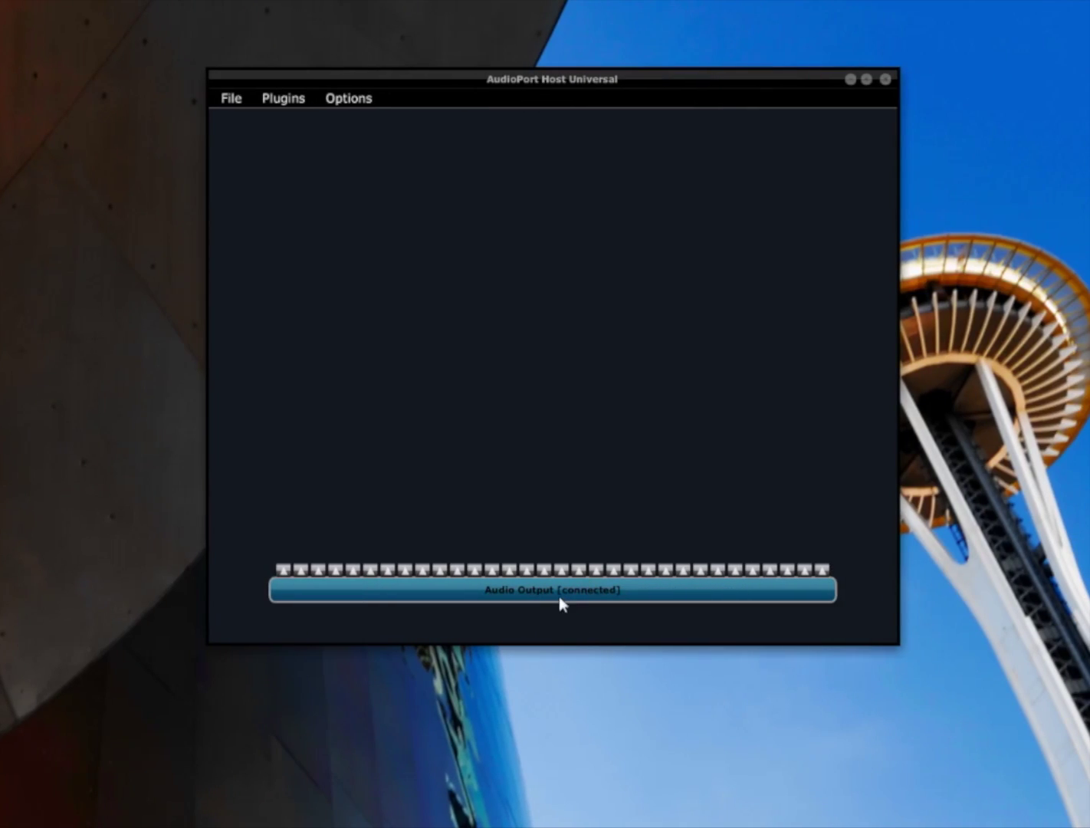
# In AudioPort Host Universal, add Battery 3 and wire its first two outputs to the first two Audio Output inputs
pyautogui.rightClick(424, 268)
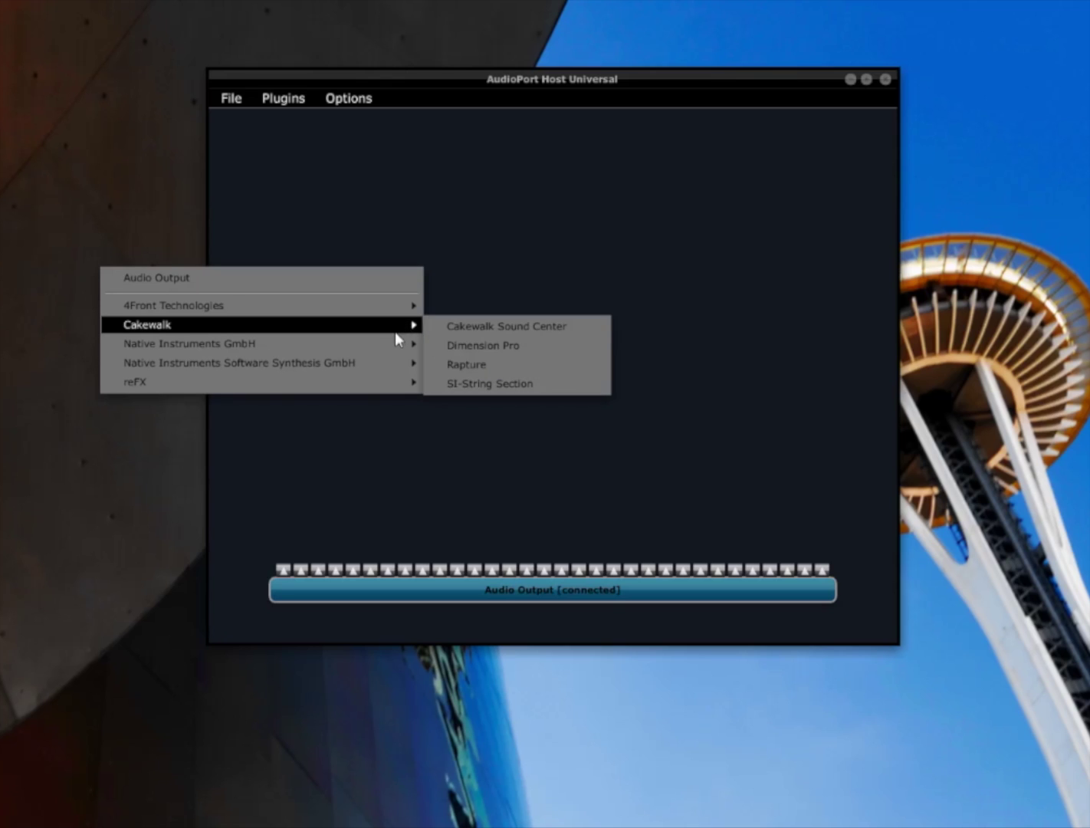
pyautogui.moveTo(394, 345)
pyautogui.click(450, 349)
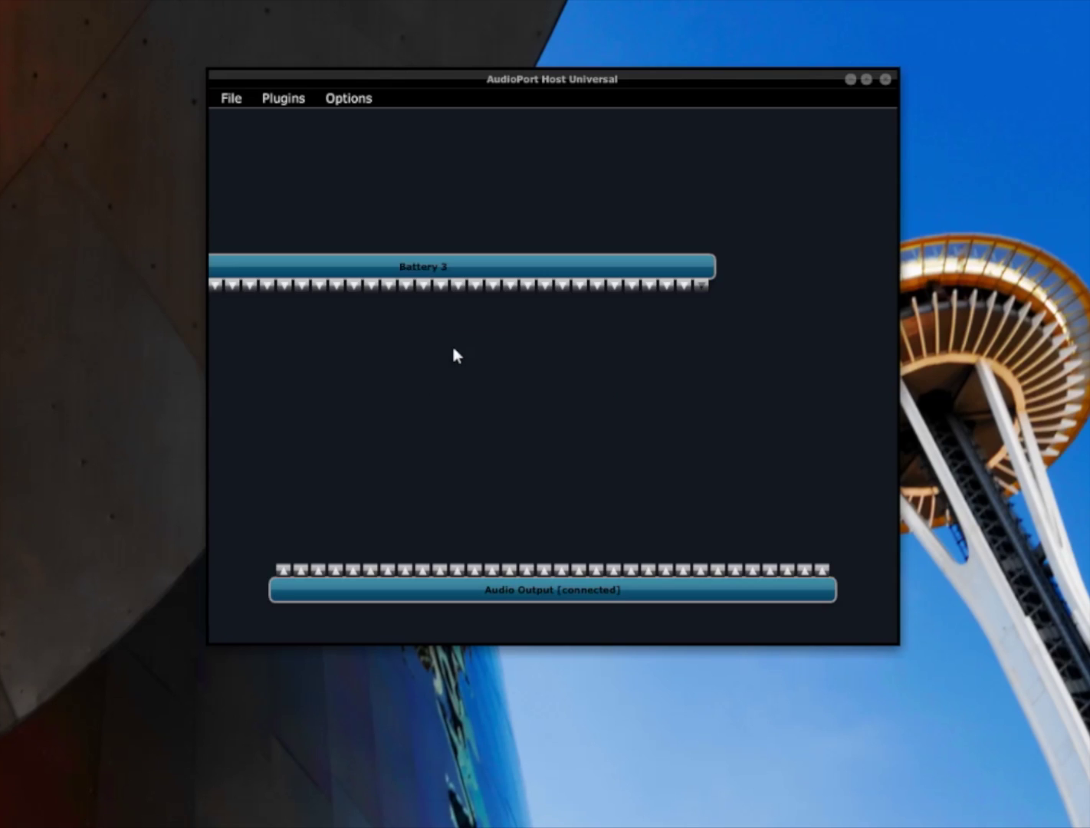
pyautogui.moveTo(434, 265); pyautogui.dragTo(599, 221)
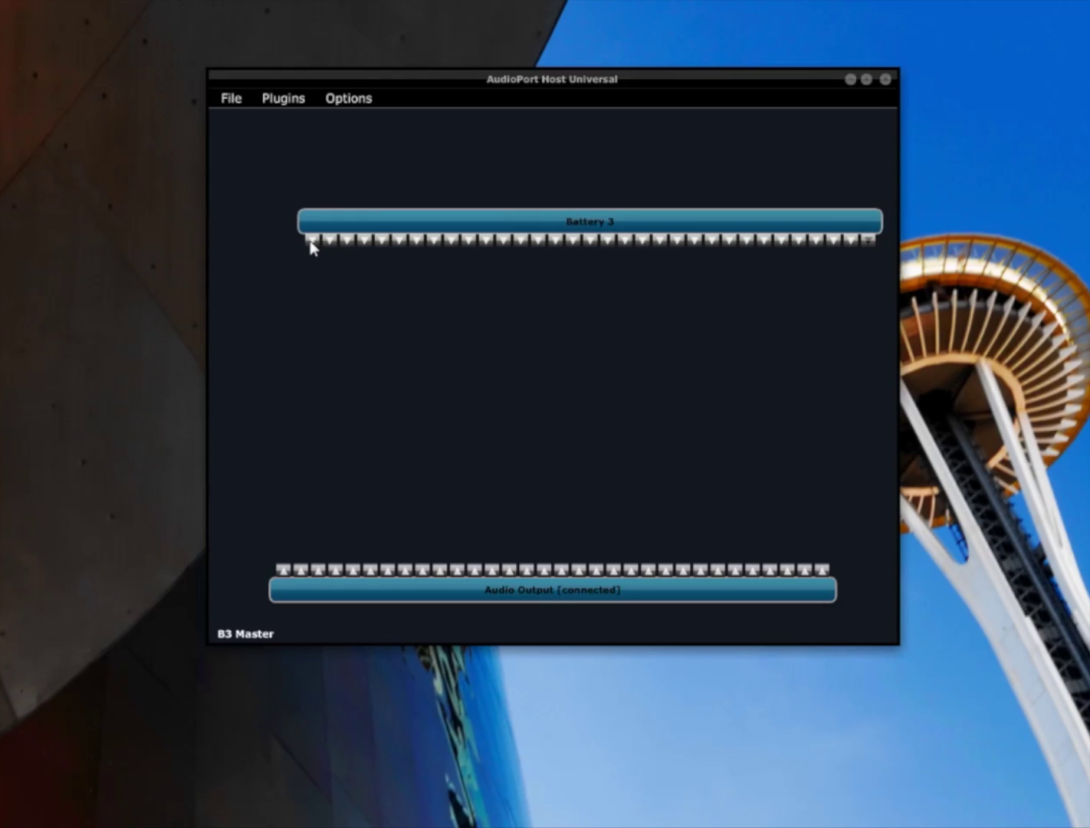
pyautogui.moveTo(311, 242); pyautogui.dragTo(281, 571)
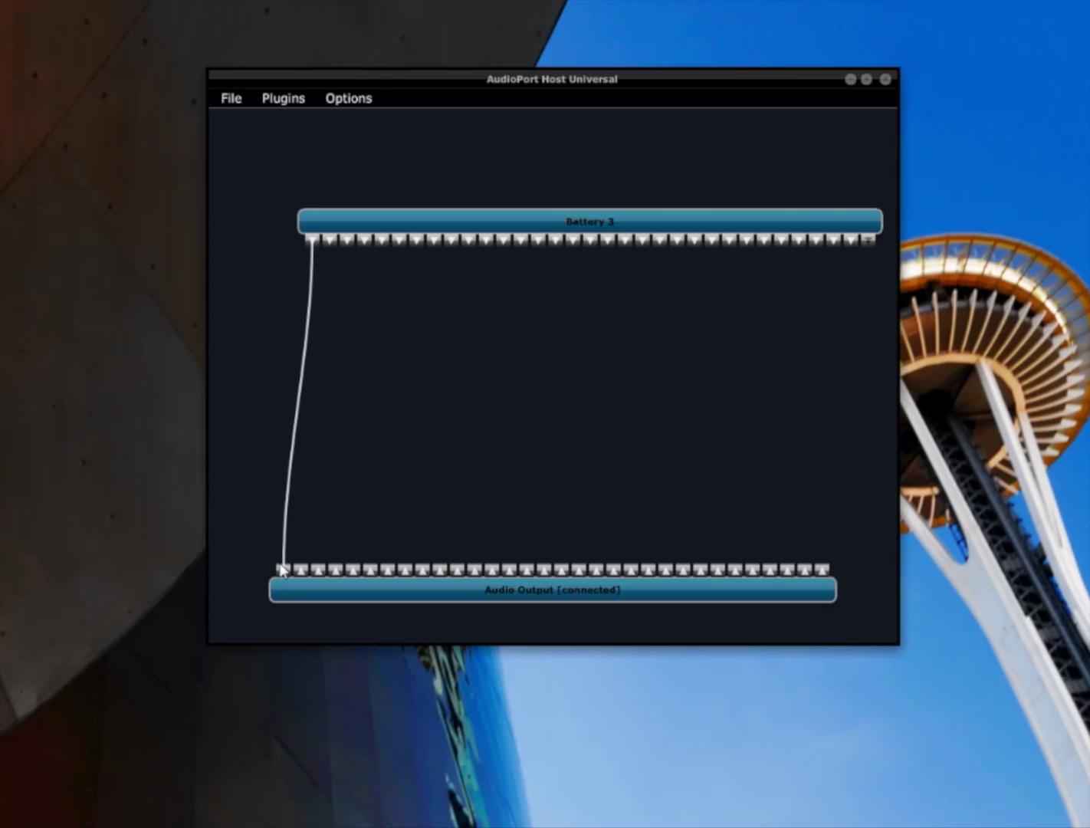
pyautogui.moveTo(332, 242); pyautogui.dragTo(302, 574)
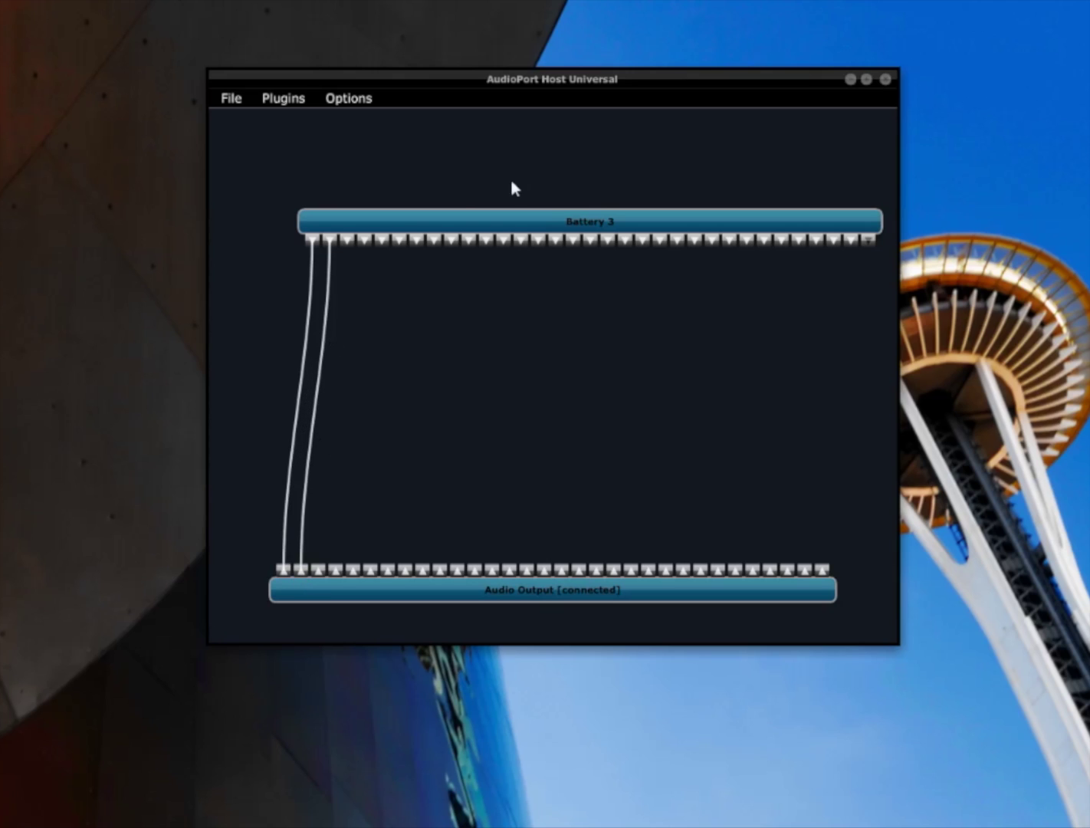
# Assign the MIDI device "01. Ethernet MIDI" to the Battery 3 plug-in
pyautogui.rightClick(501, 215)
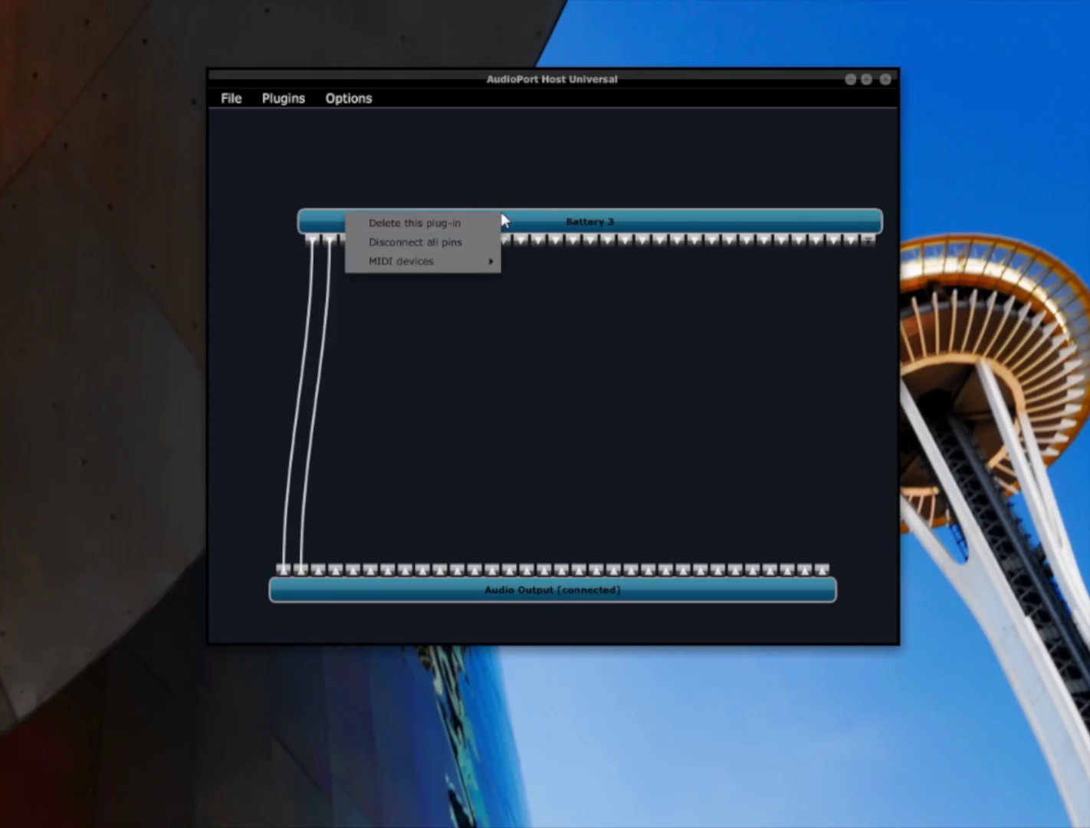
pyautogui.moveTo(483, 261)
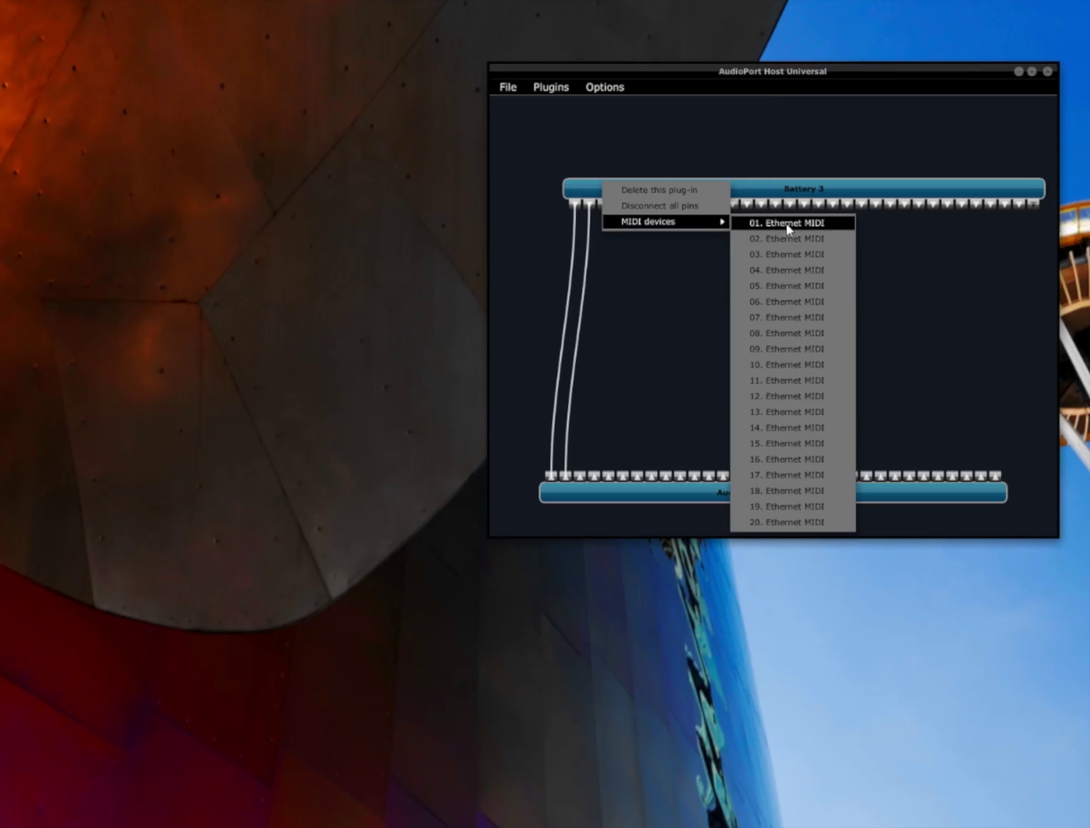
pyautogui.click(569, 263)
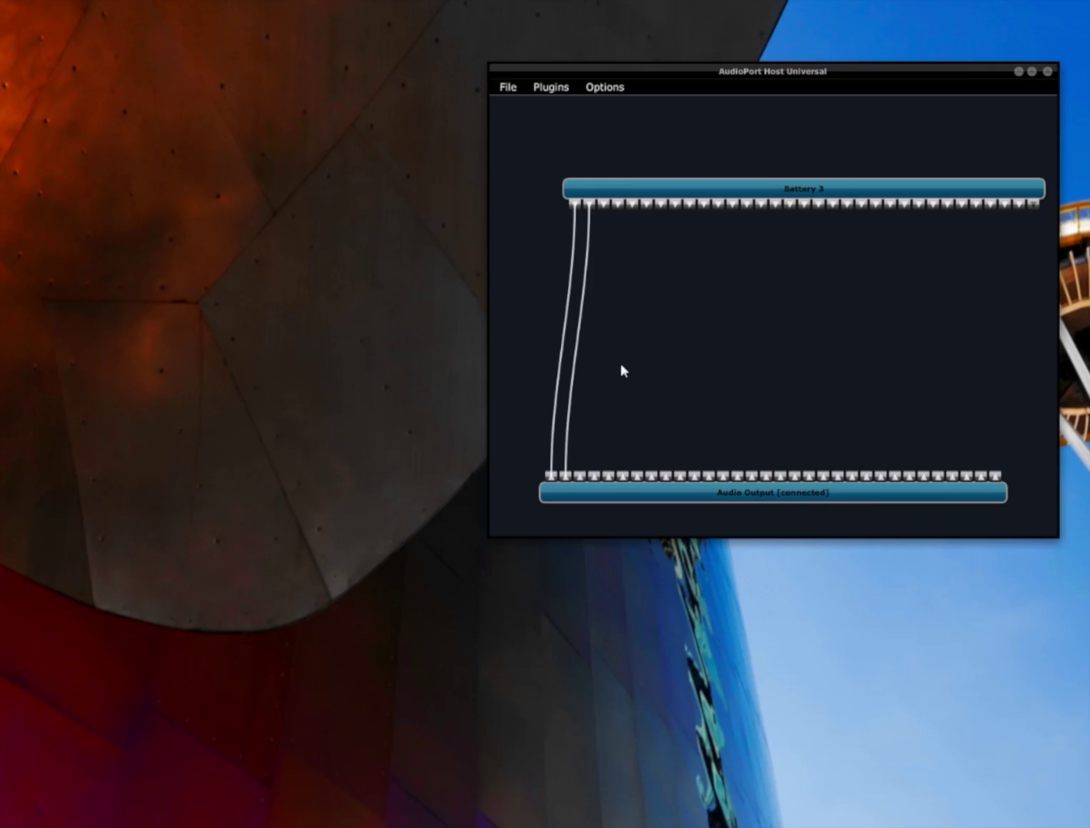
# Open the Battery 3 interface and load the Basic Kit
pyautogui.doubleClick(769, 195)
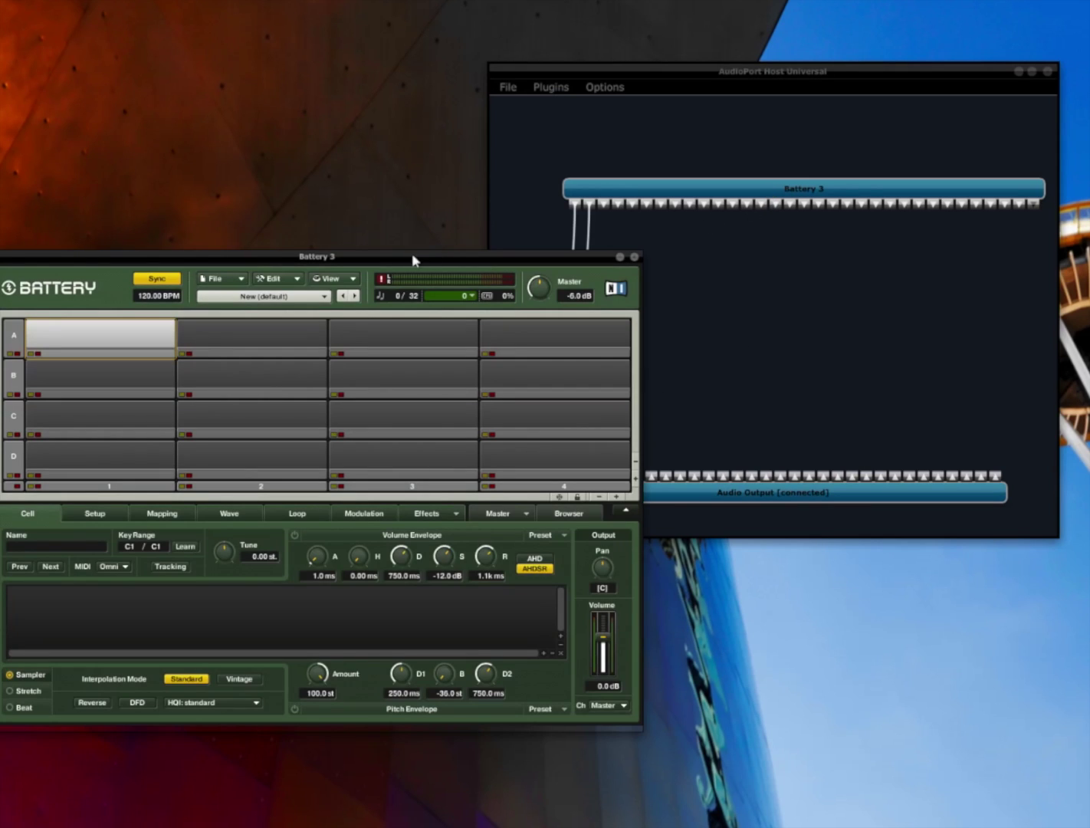
pyautogui.click(322, 296)
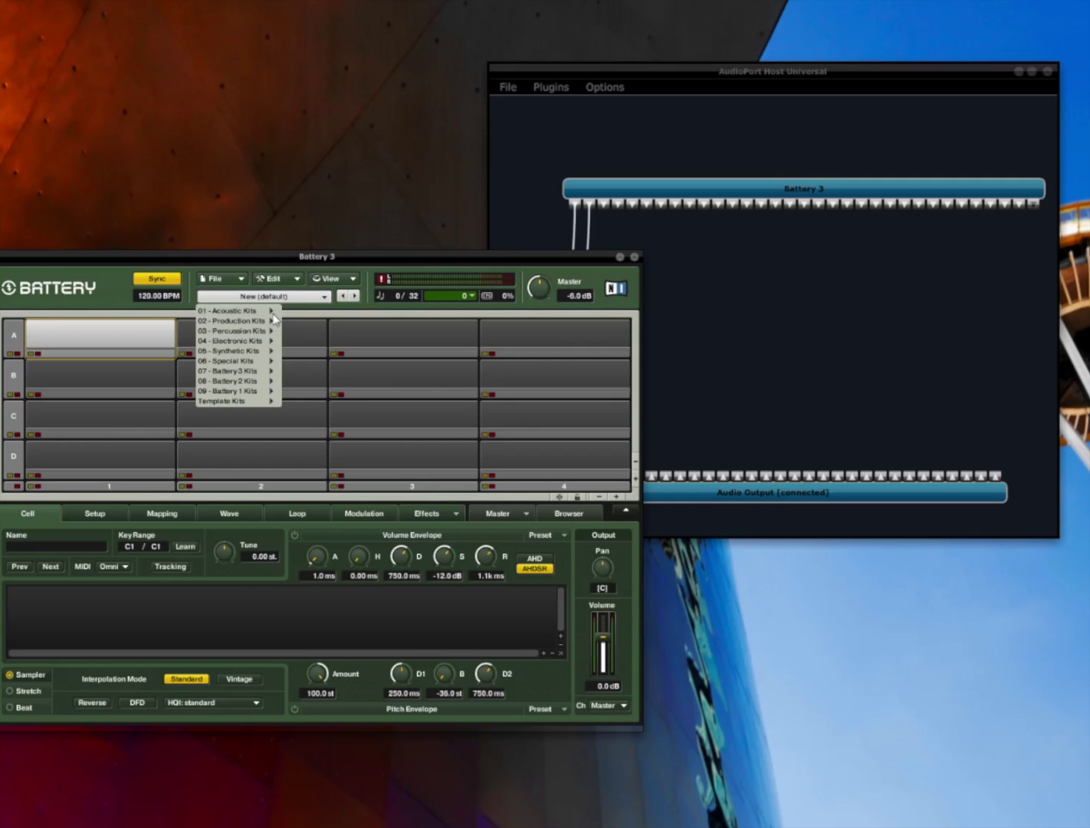
pyautogui.moveTo(267, 319)
pyautogui.click(299, 311)
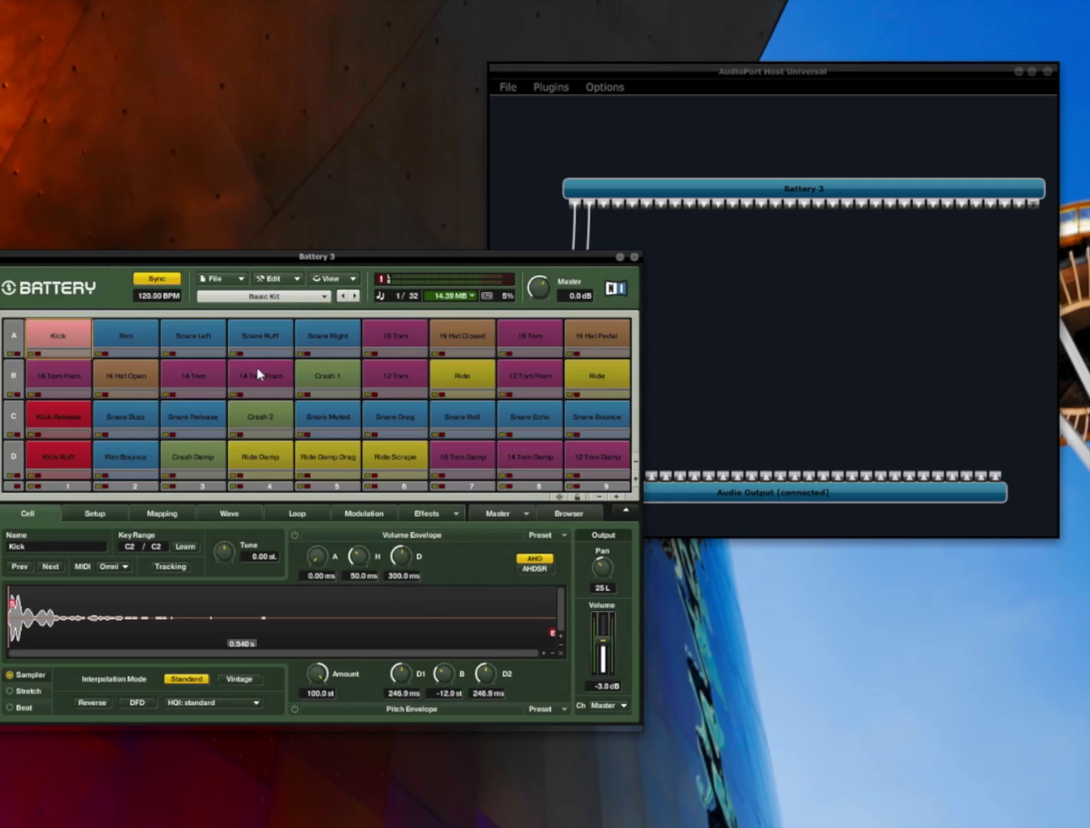
# Audition the 14 Tom Flam, Snare Left, Snare Drag and Snare Roll cells of the kit
pyautogui.click(258, 370)
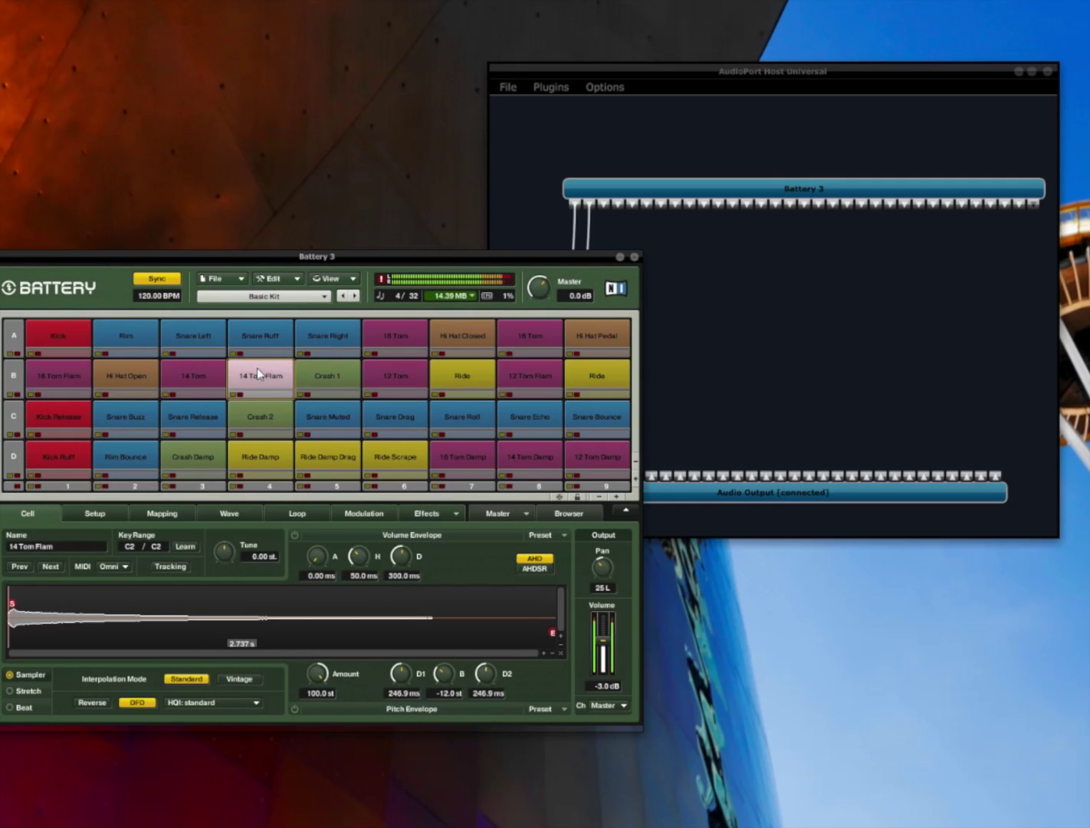
pyautogui.click(179, 337)
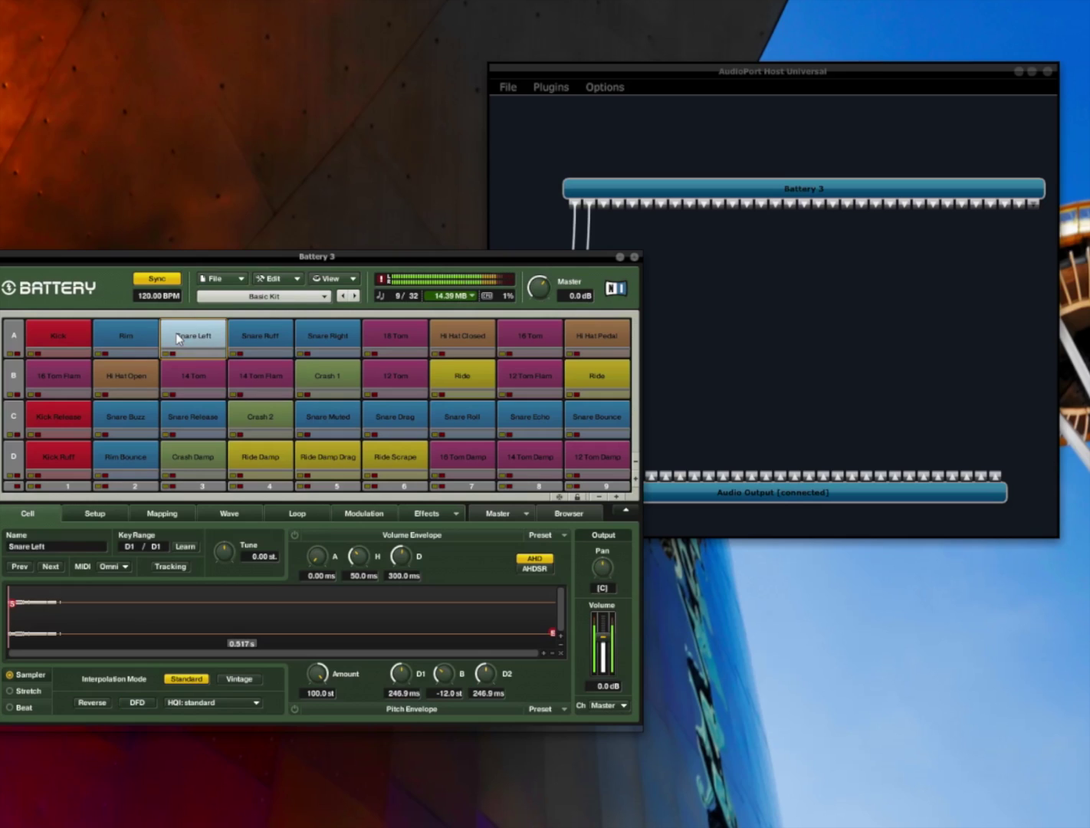
pyautogui.click(407, 420)
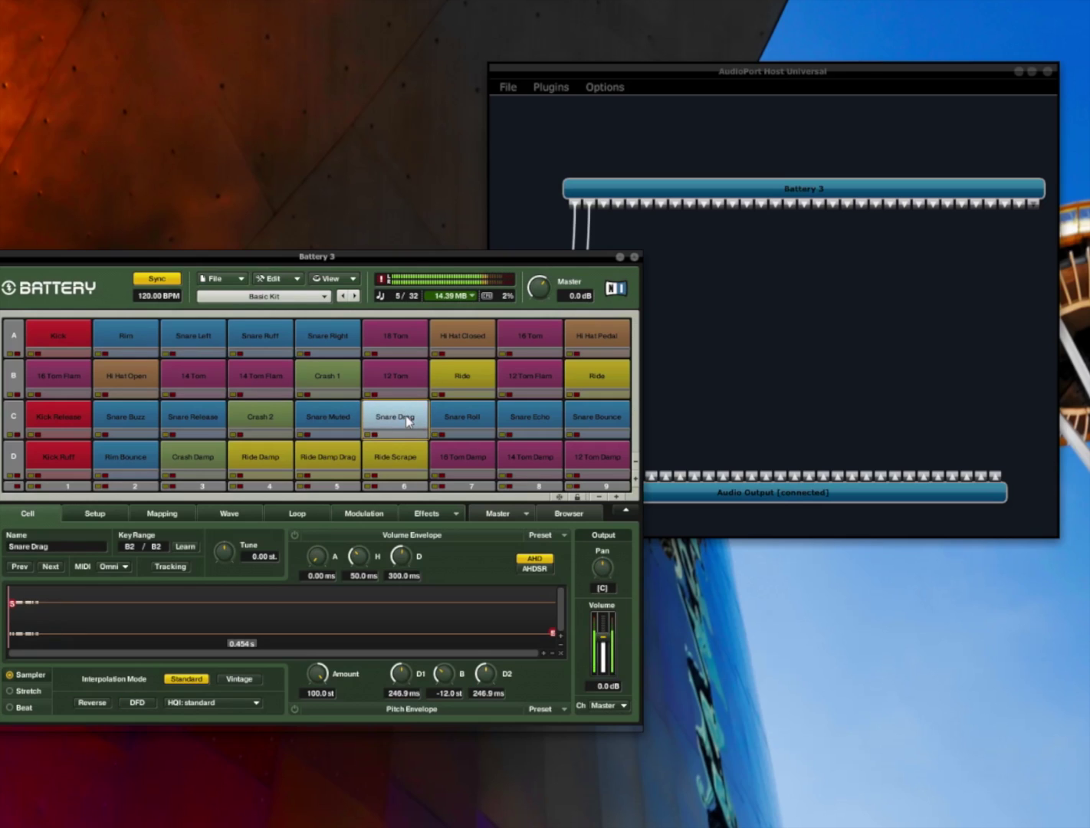
pyautogui.click(485, 414)
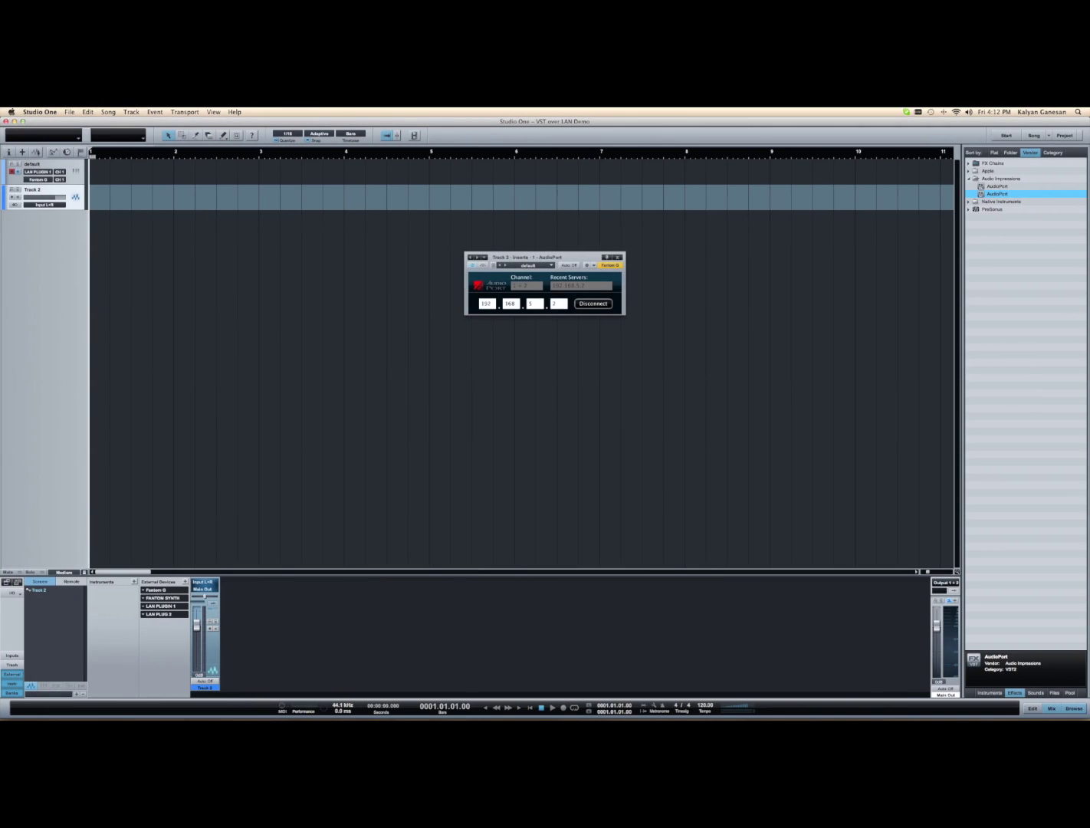
# Switch to Studio One and place DrumLoop.mid on the LAN PLUGIN 1 track, starting at bar 2
pyautogui.click(1054, 692)
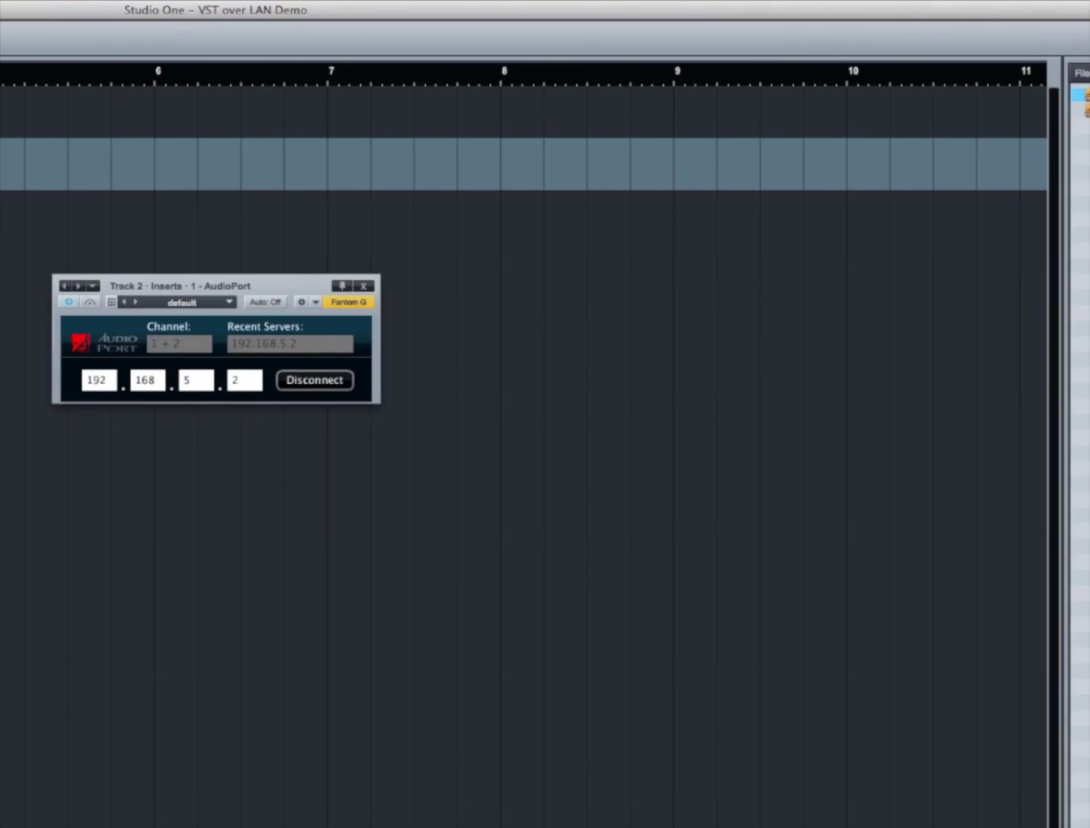
pyautogui.moveTo(1080, 94); pyautogui.dragTo(528, 114)
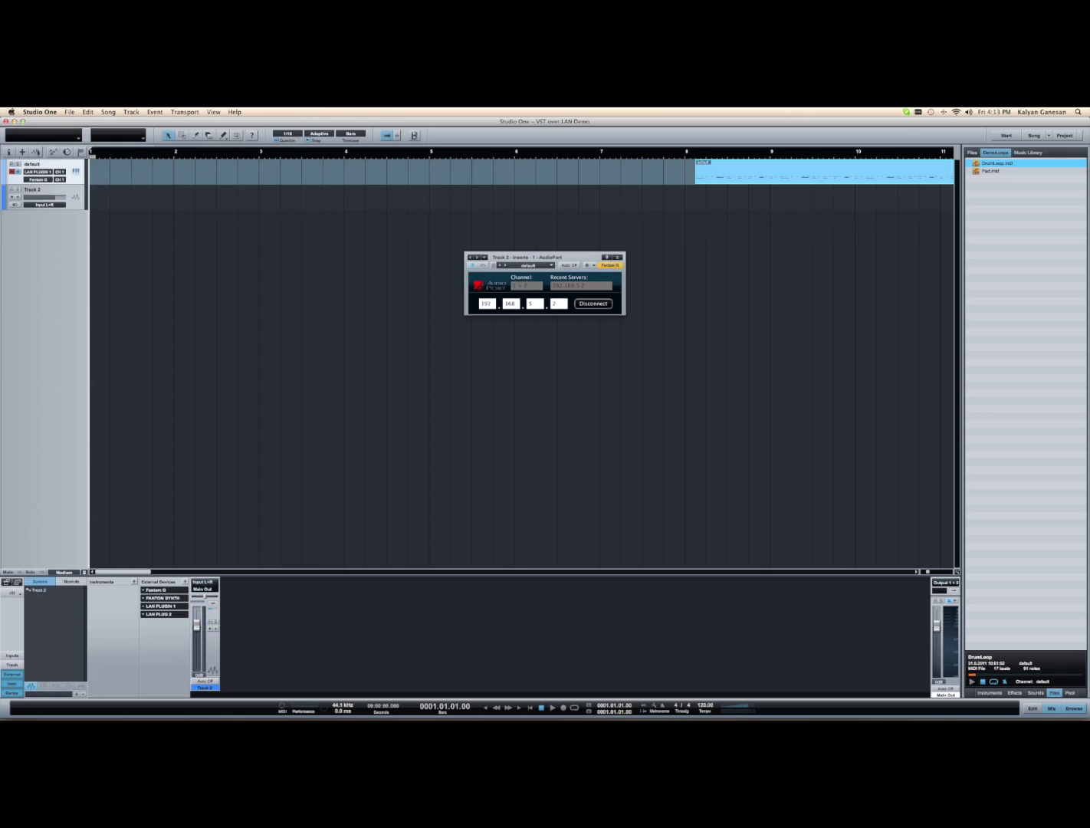
pyautogui.moveTo(756, 175); pyautogui.dragTo(264, 175)
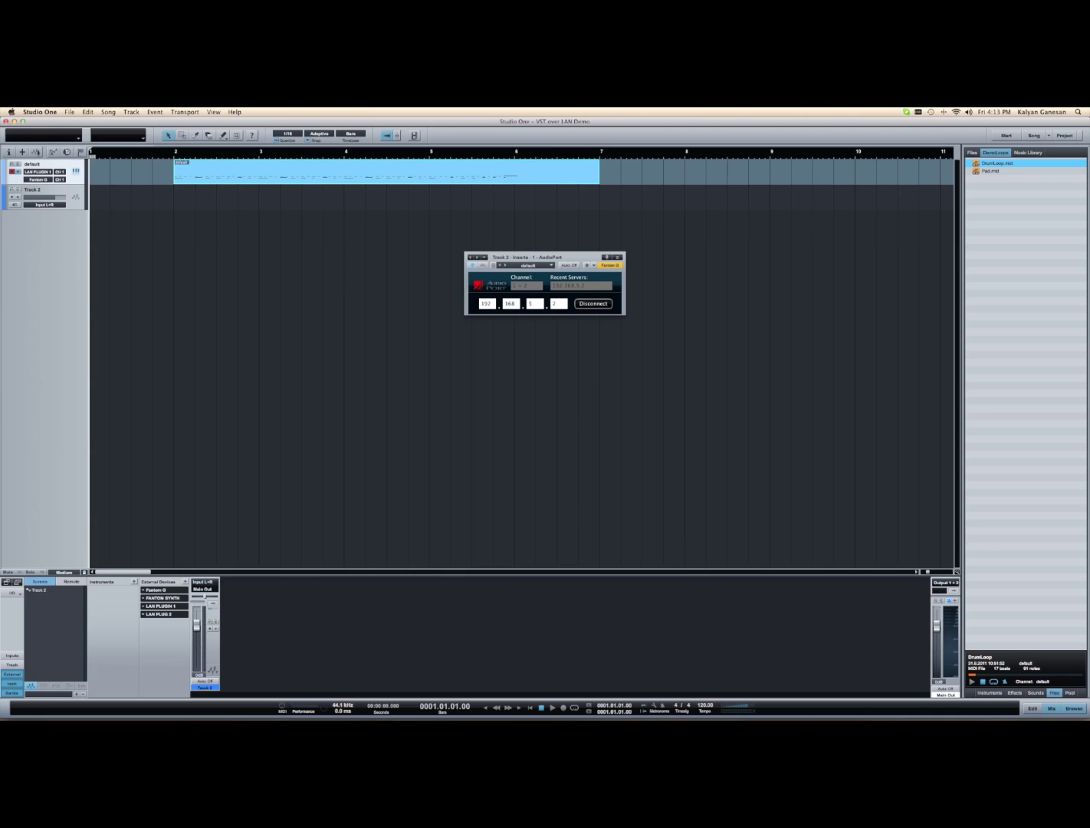
# Shorten the drum loop event to end at bar 6 and duplicate it directly after itself
pyautogui.moveTo(600, 174); pyautogui.dragTo(514, 173)
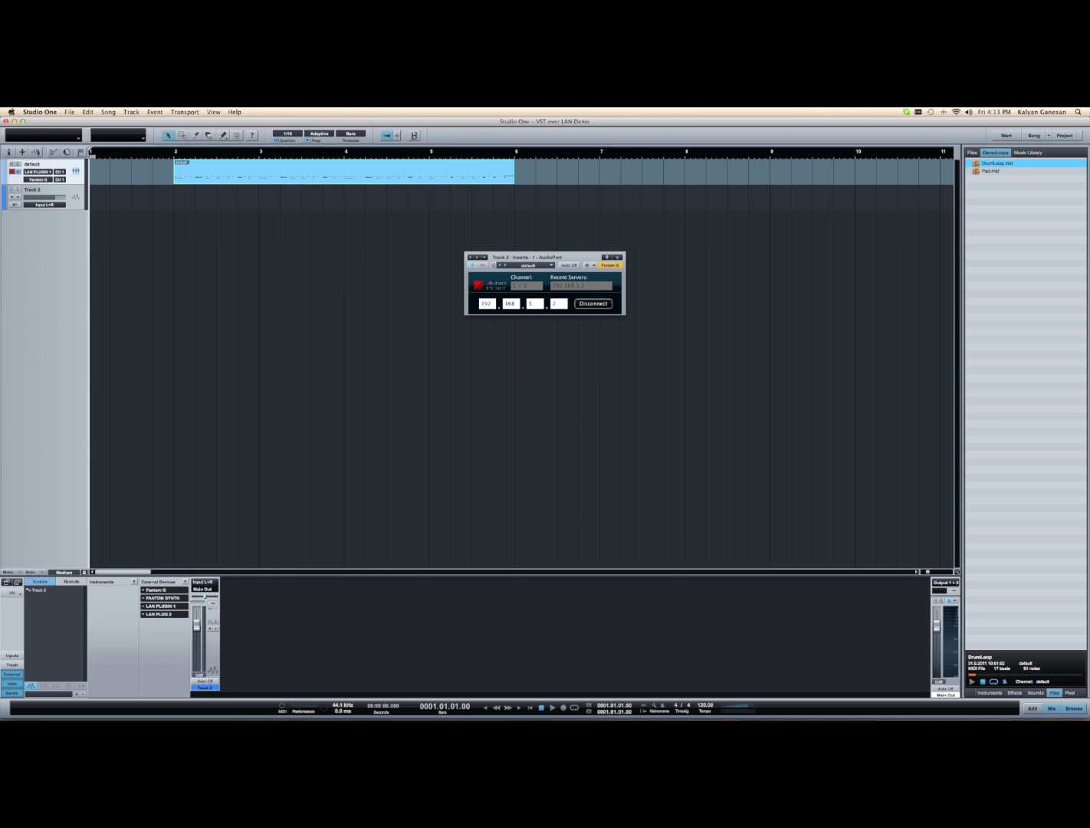
pyautogui.press('d')
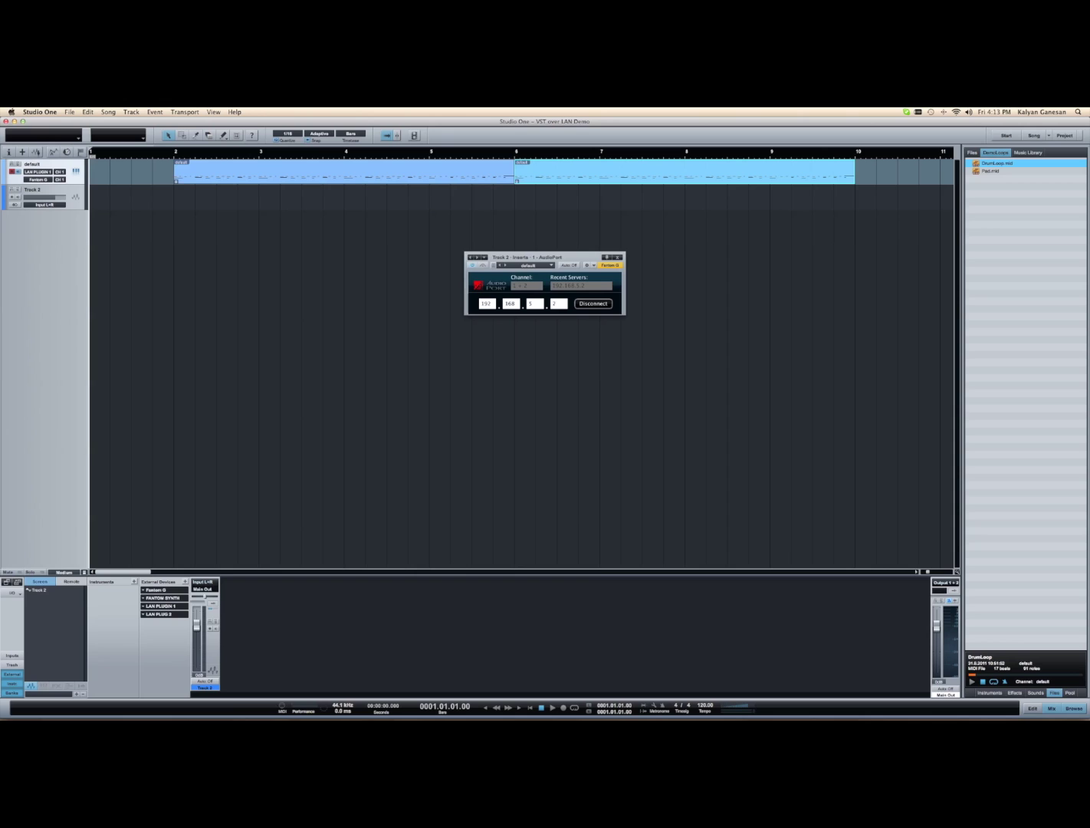
# Save the song while the drum loops play back, and stop with the playhead at bar 2
pyautogui.press('space')
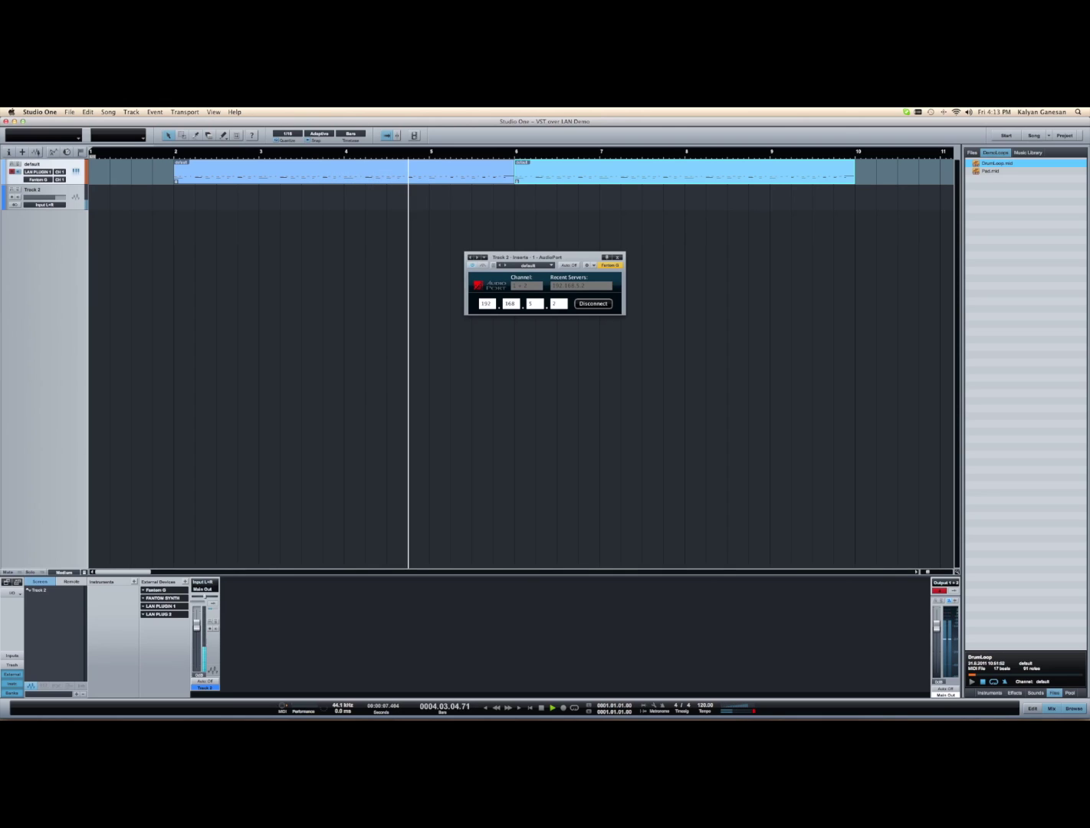
pyautogui.press('super+s')
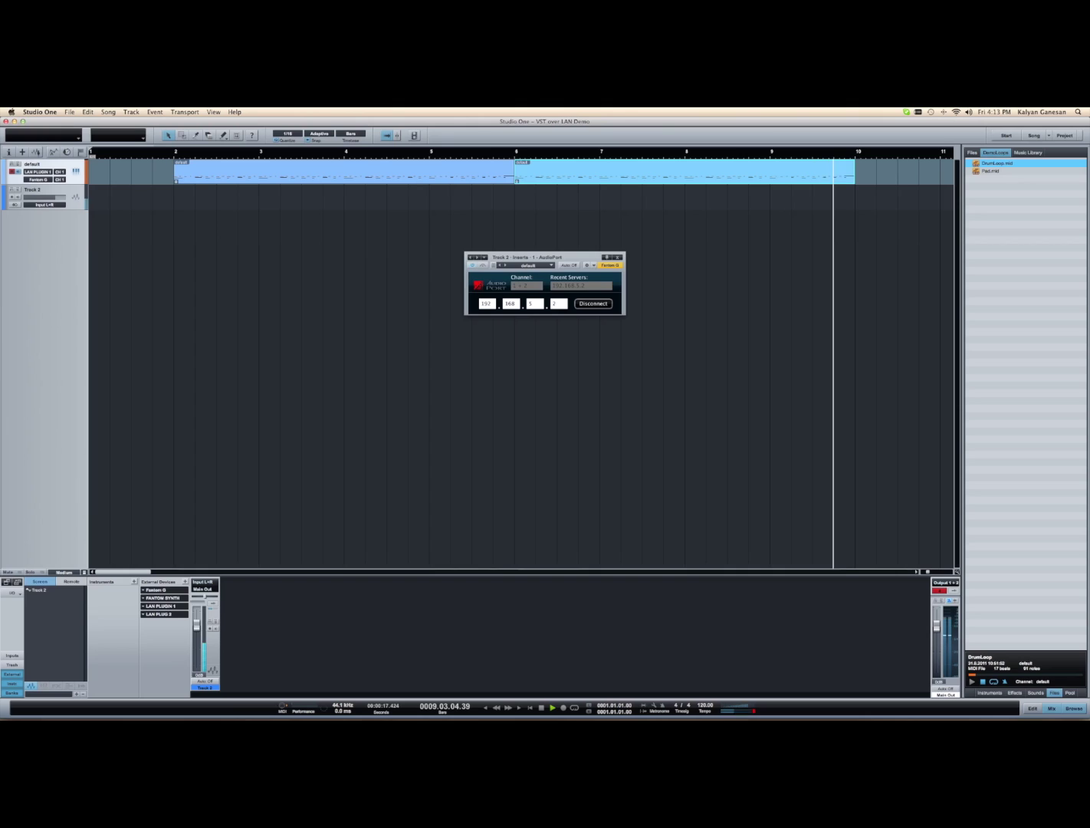
pyautogui.press('space')
pyautogui.press('Escape')
pyautogui.click(174, 153)
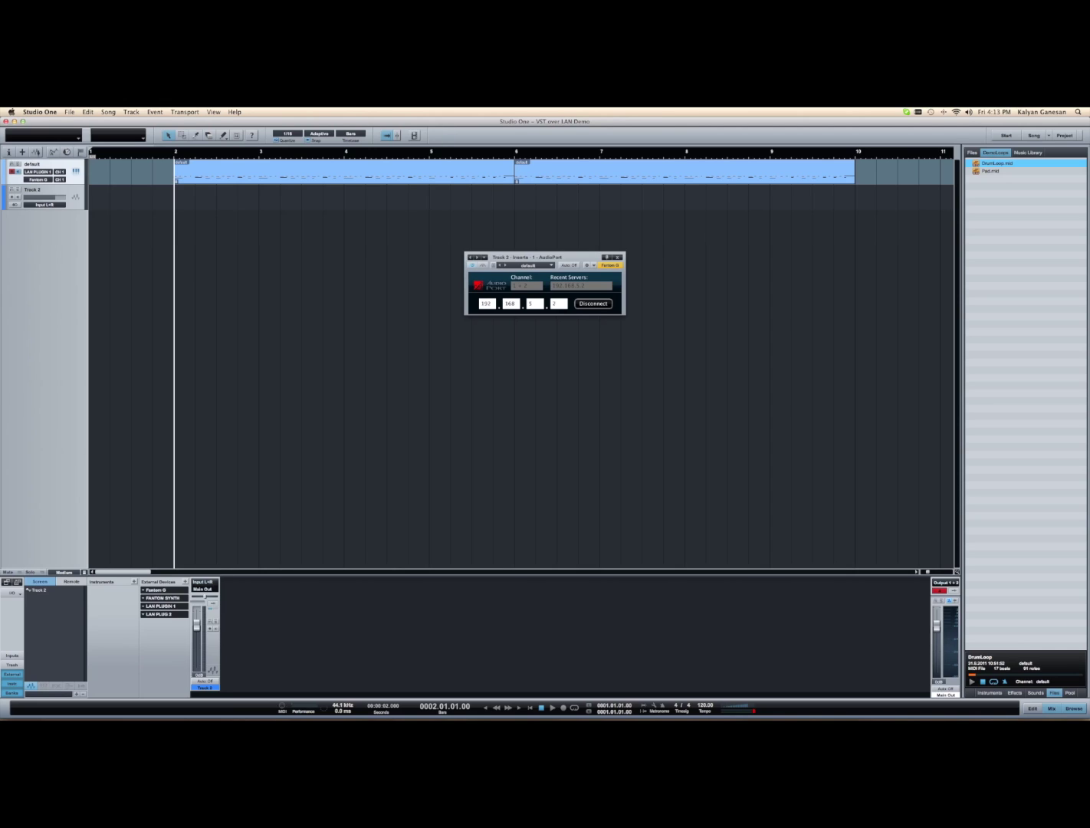
# Create an instrument track from the LAN PLUG 2 device and add a stereo audio track below it
pyautogui.moveTo(159, 615); pyautogui.dragTo(112, 504)
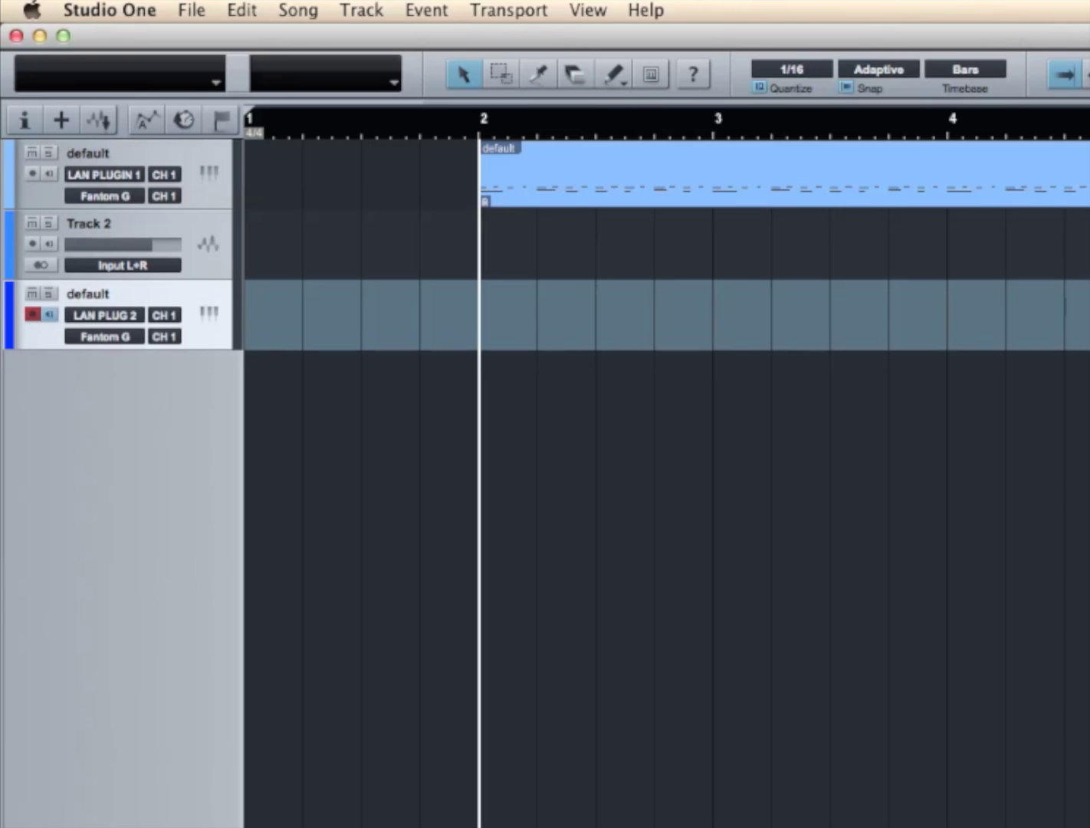
pyautogui.rightClick(184, 425)
pyautogui.click(253, 481)
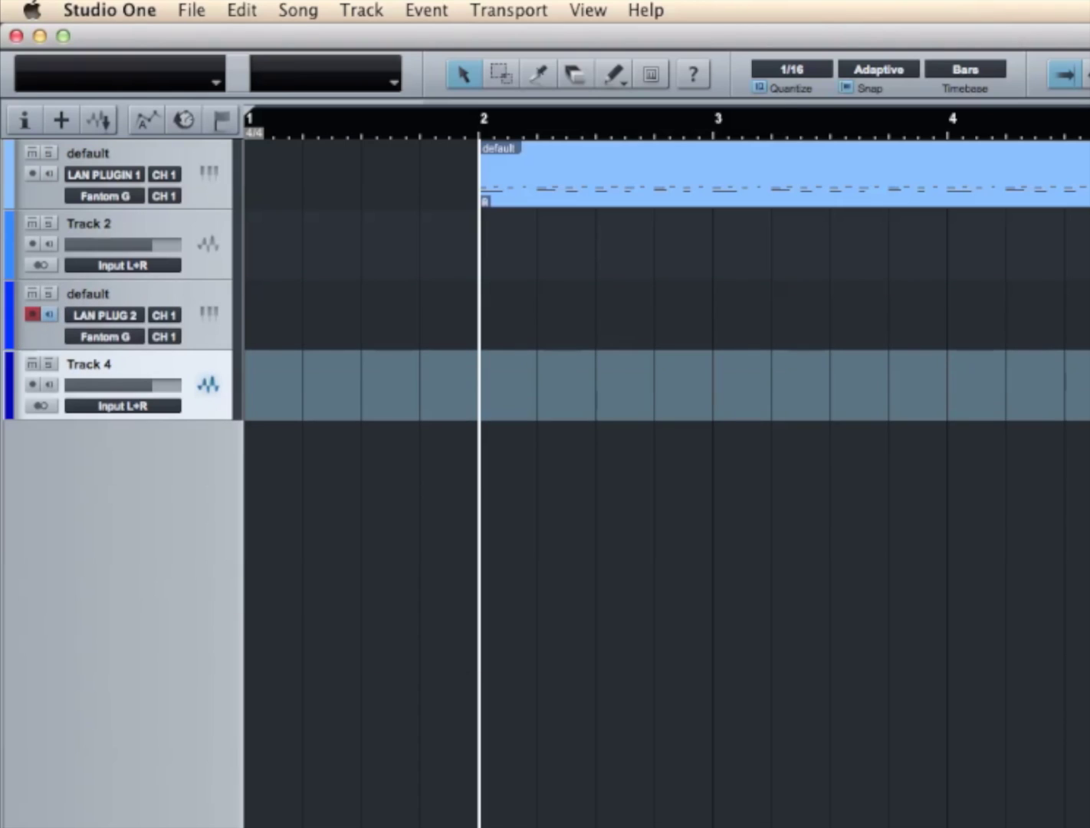
# Insert AudioPort on Track 4, set it to channels 3 + 4, and connect it to the recent server 192.168.5.2
pyautogui.moveTo(871, 152); pyautogui.dragTo(713, 299)
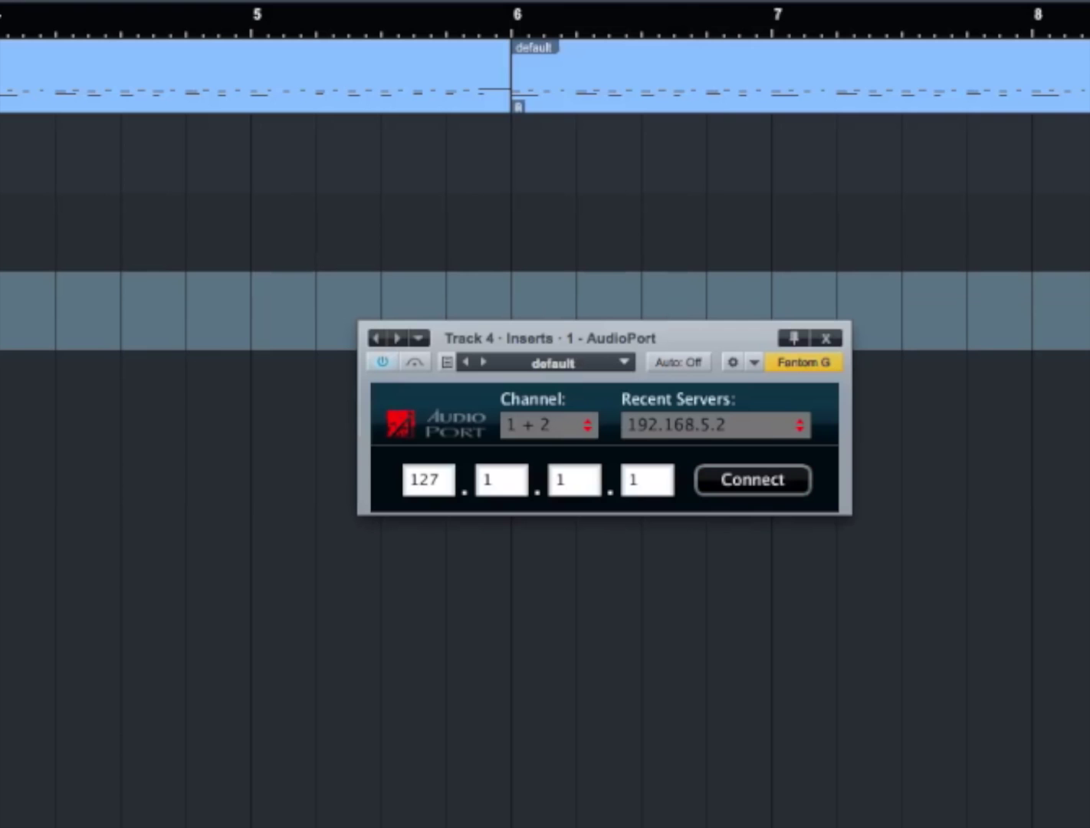
pyautogui.click(549, 426)
pyautogui.click(556, 480)
pyautogui.click(715, 425)
pyautogui.click(681, 479)
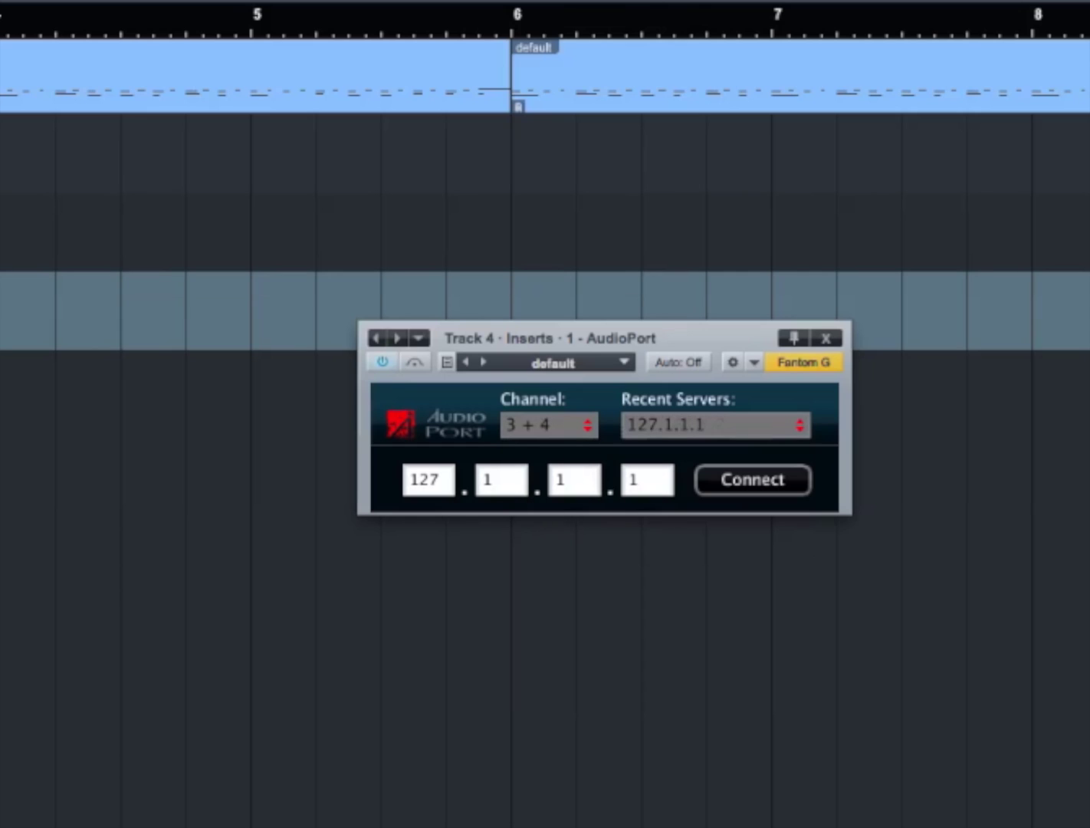
pyautogui.click(714, 426)
pyautogui.click(701, 454)
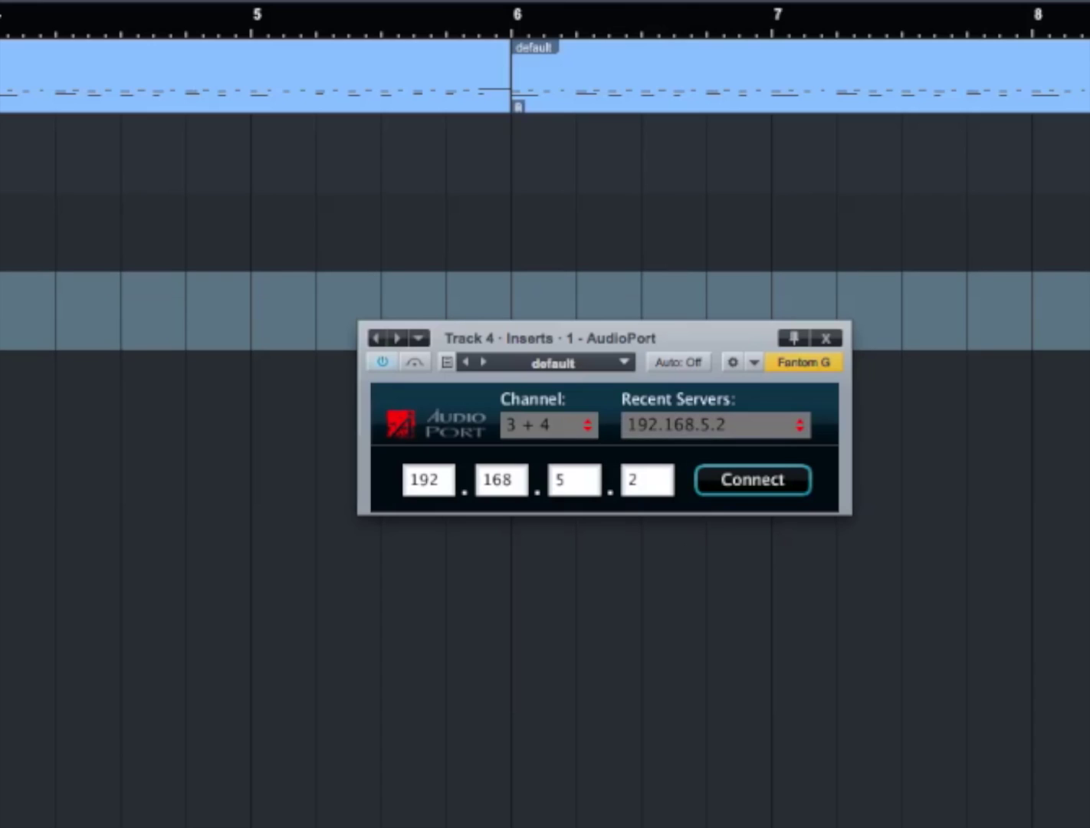
pyautogui.click(752, 479)
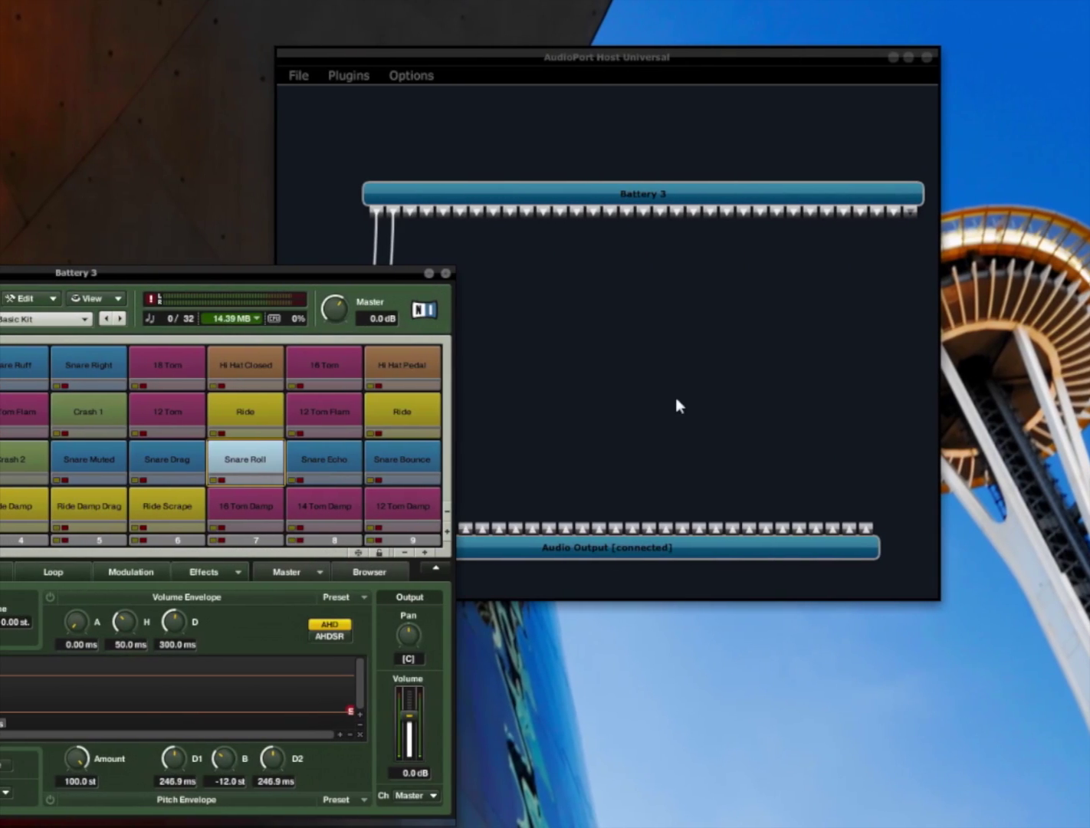
# Add the Cakewalk Rapture plug-in to the host graph and connect its two outputs to Audio Output channels 3 and 4
pyautogui.click(446, 272)
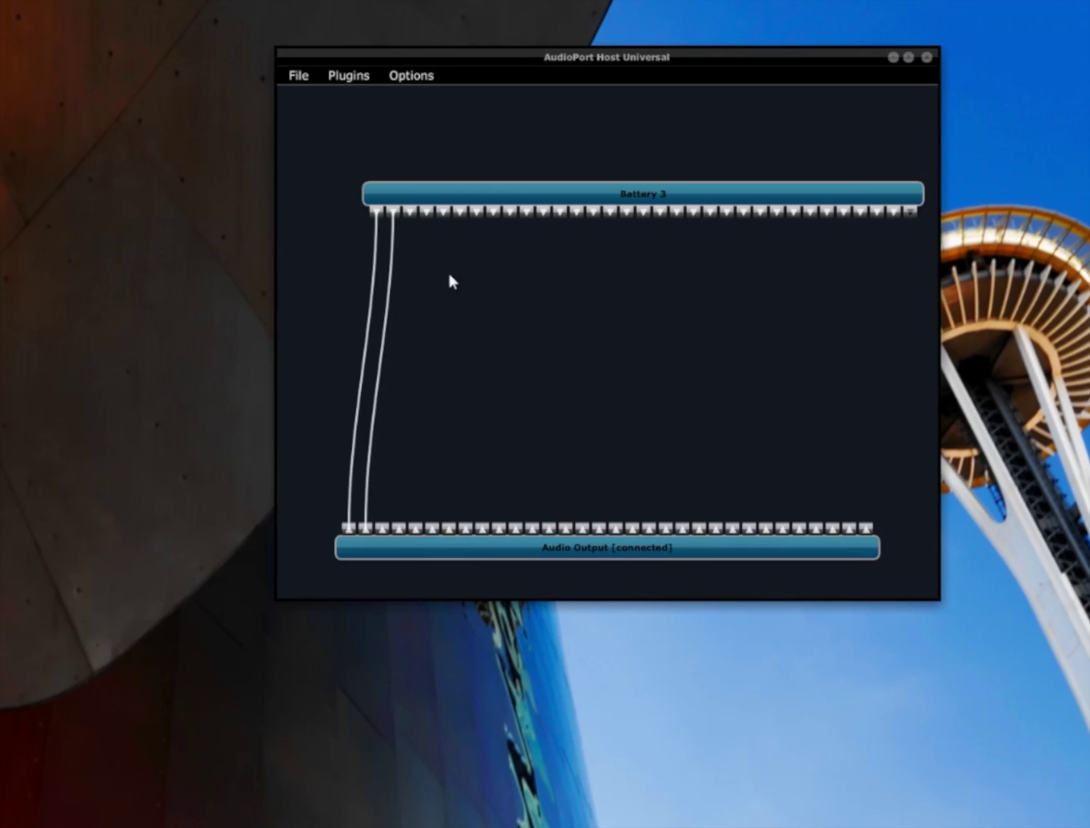
pyautogui.rightClick(451, 282)
pyautogui.moveTo(424, 335)
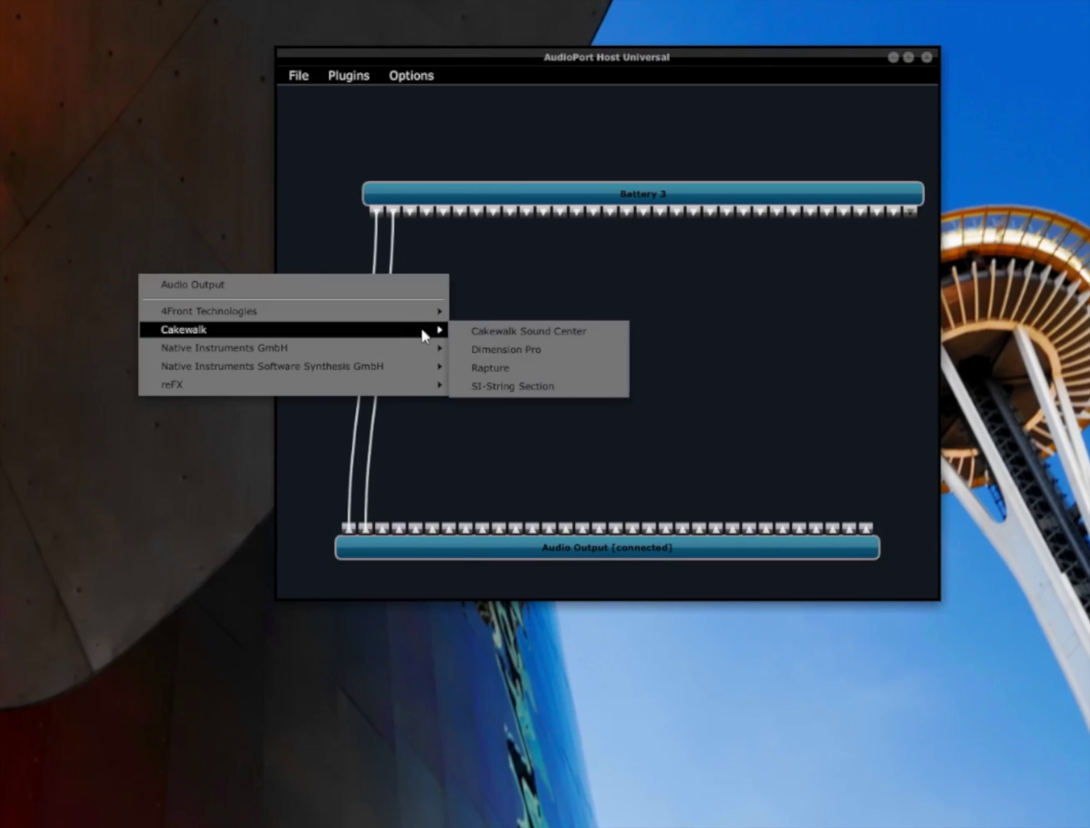
pyautogui.click(504, 367)
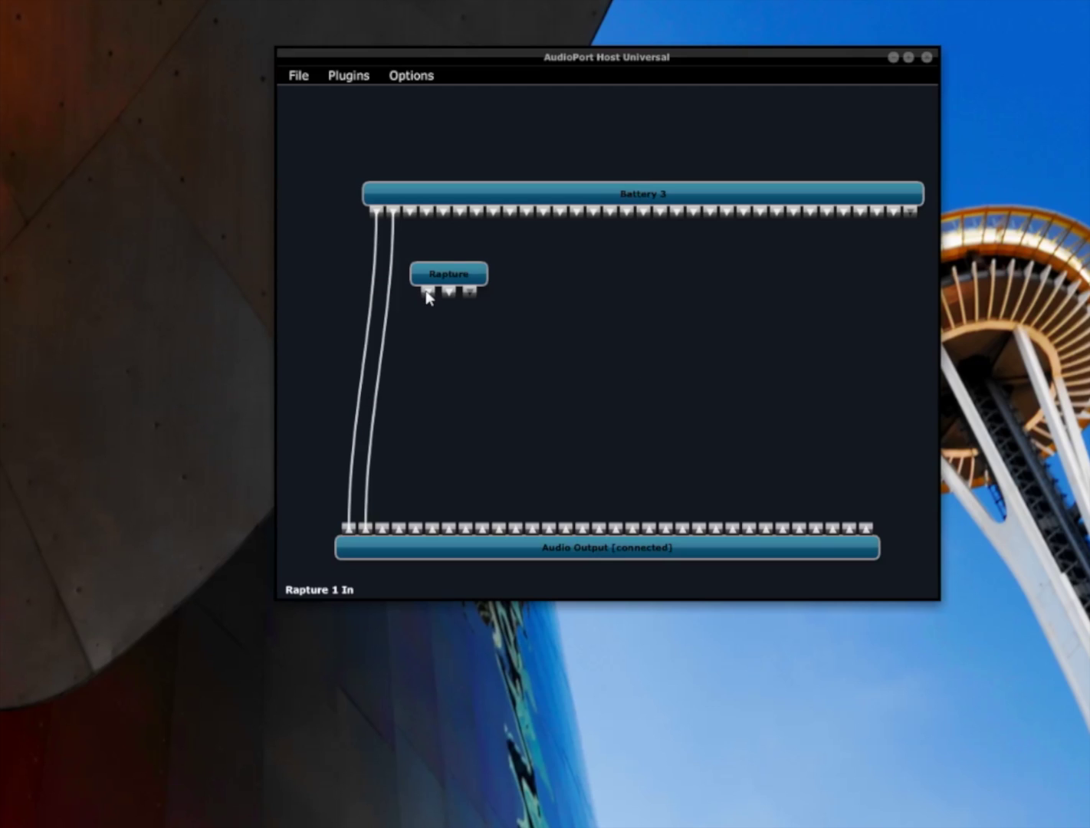
pyautogui.moveTo(428, 295); pyautogui.dragTo(377, 536)
pyautogui.moveTo(426, 295); pyautogui.dragTo(384, 528)
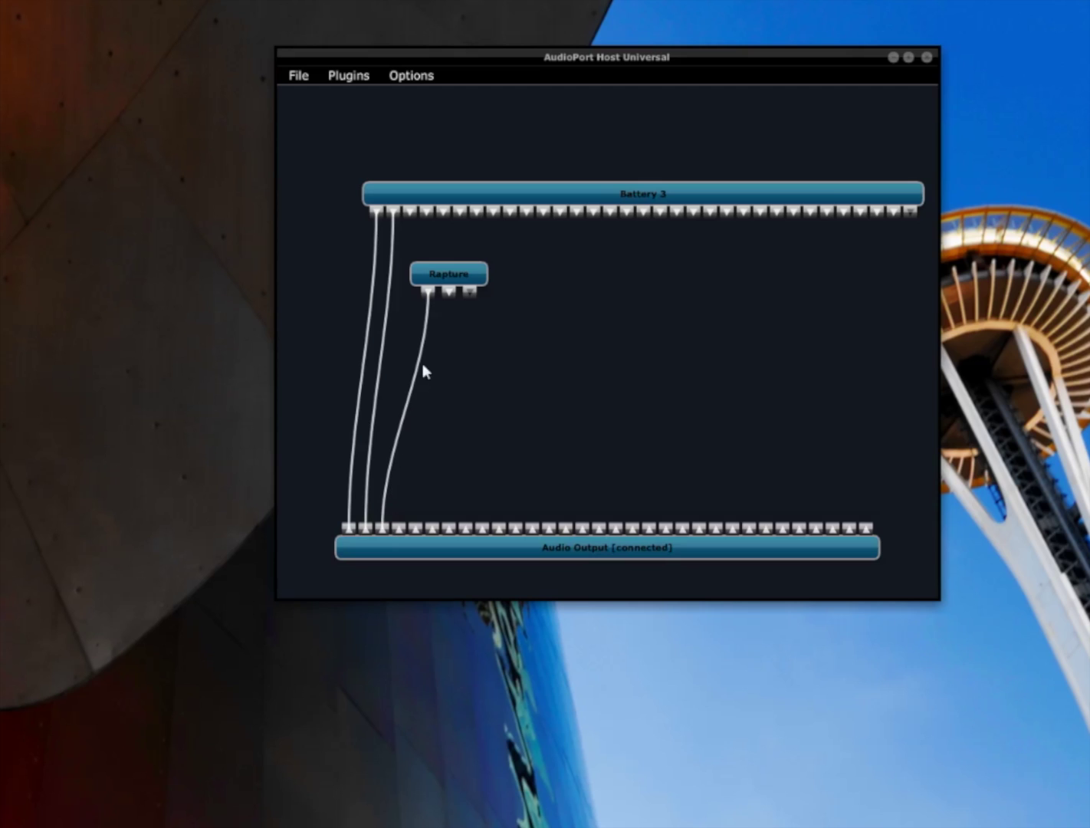
pyautogui.moveTo(447, 293); pyautogui.dragTo(392, 536)
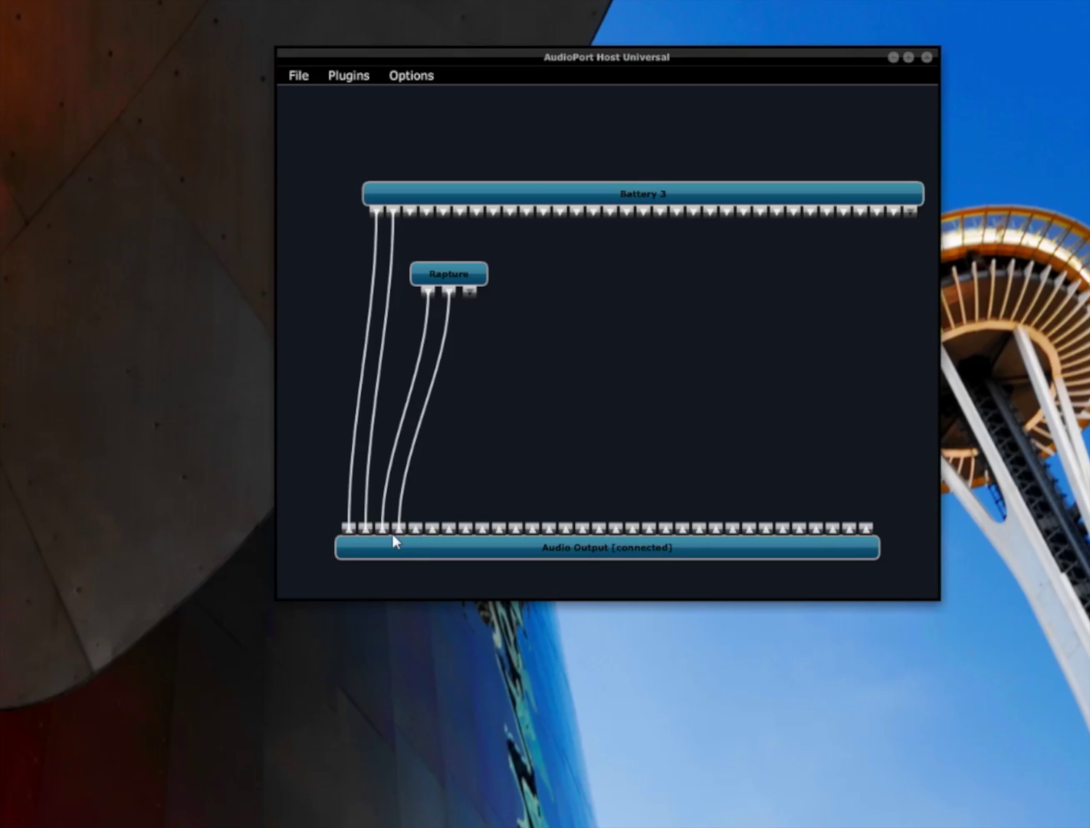
# Assign the 02. Ethernet MIDI device to the Rapture plug-in
pyautogui.rightClick(447, 280)
pyautogui.moveTo(426, 322)
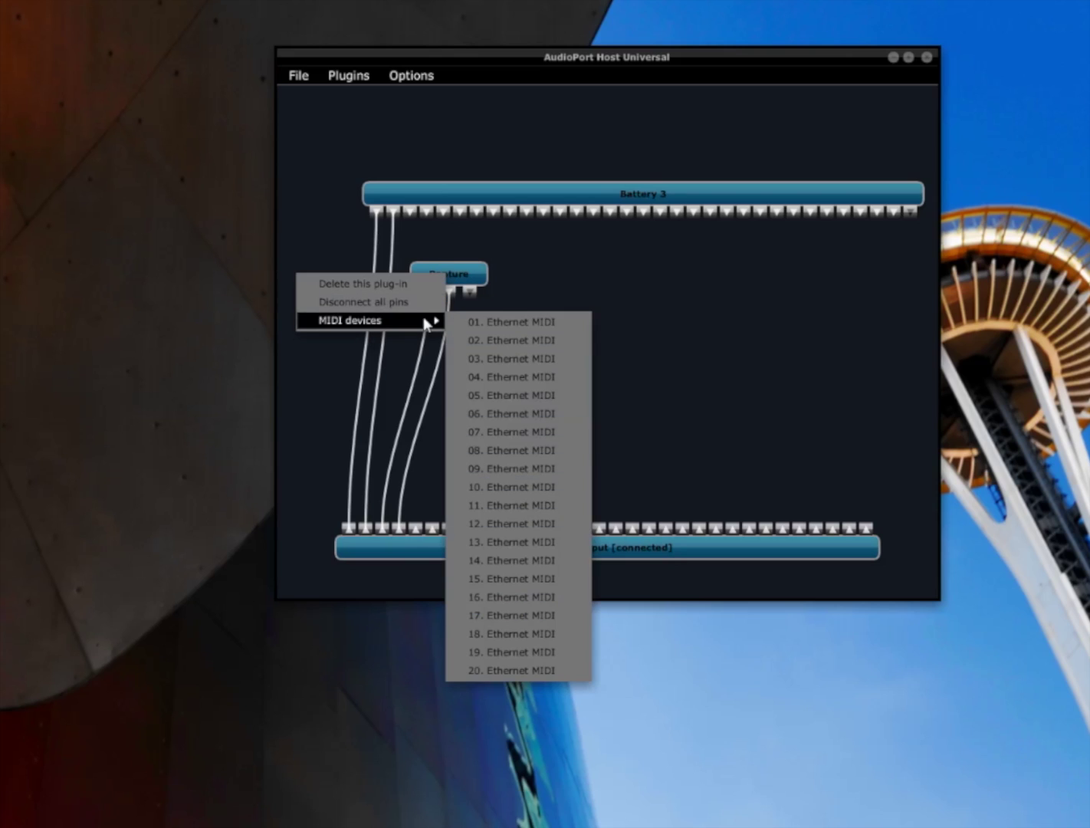
pyautogui.click(513, 340)
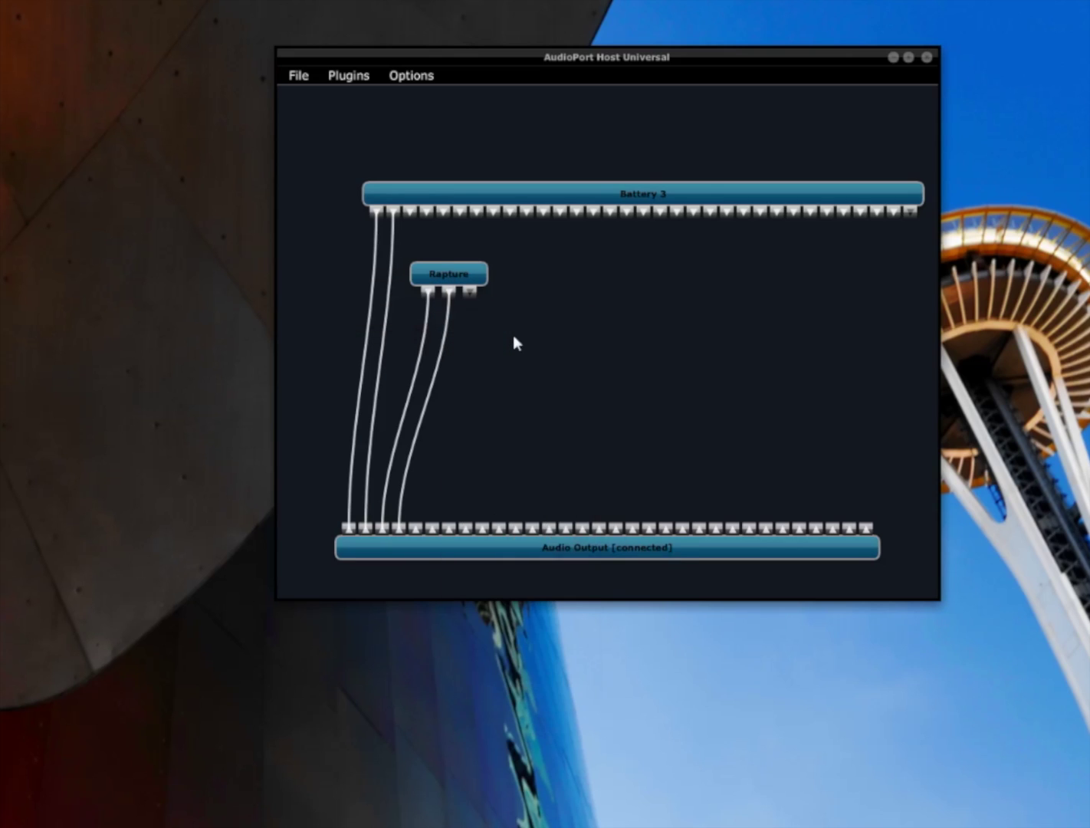
# Open Rapture's editor and load the Evolving Saw (mw) program from the 04 - Pads category
pyautogui.doubleClick(447, 280)
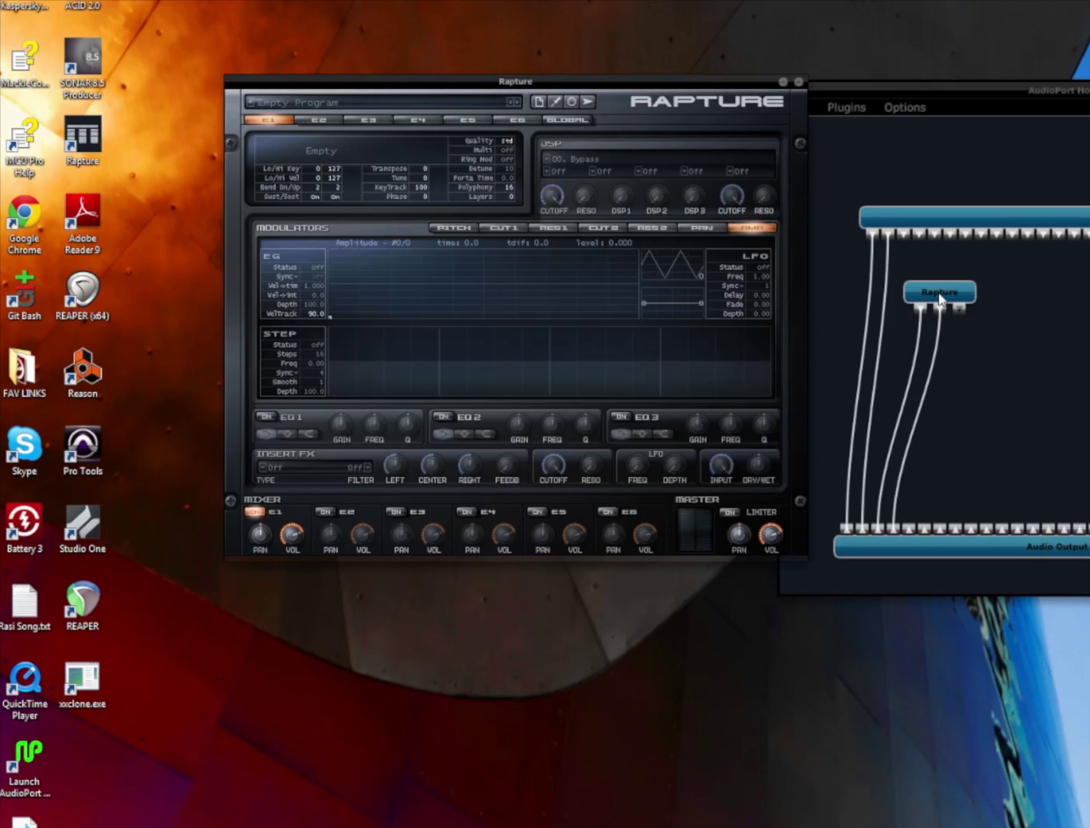
pyautogui.click(330, 103)
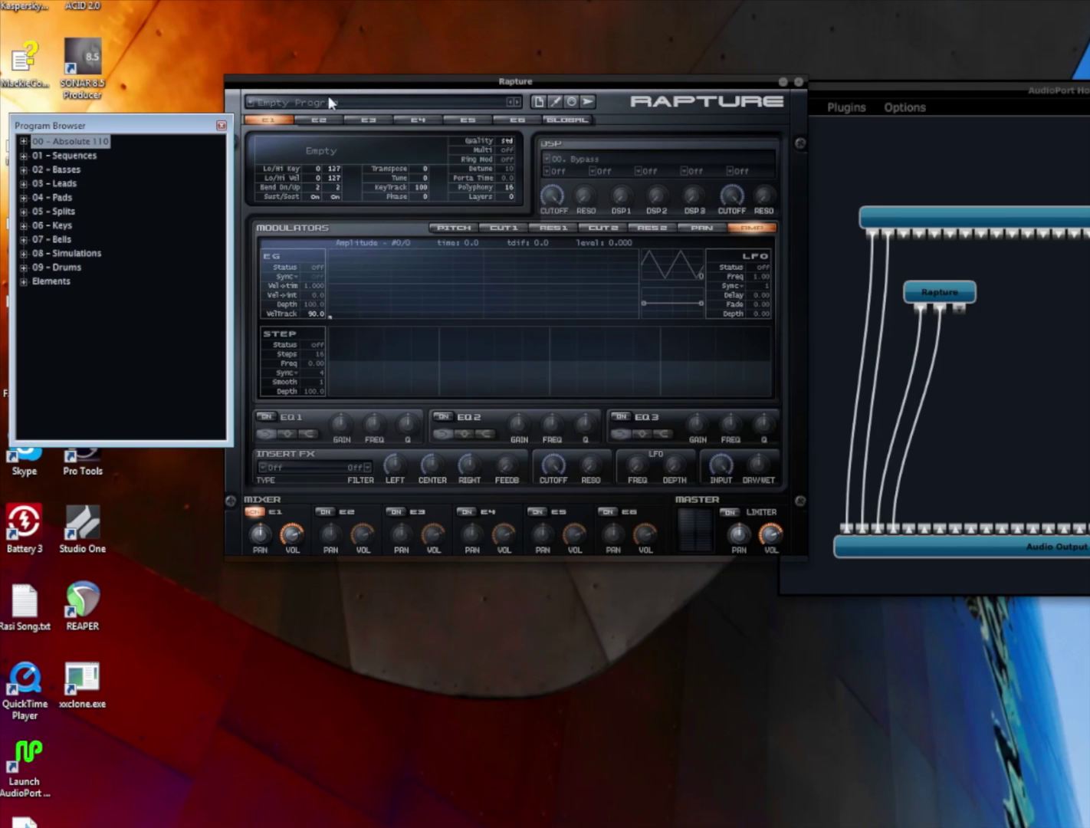
pyautogui.click(23, 197)
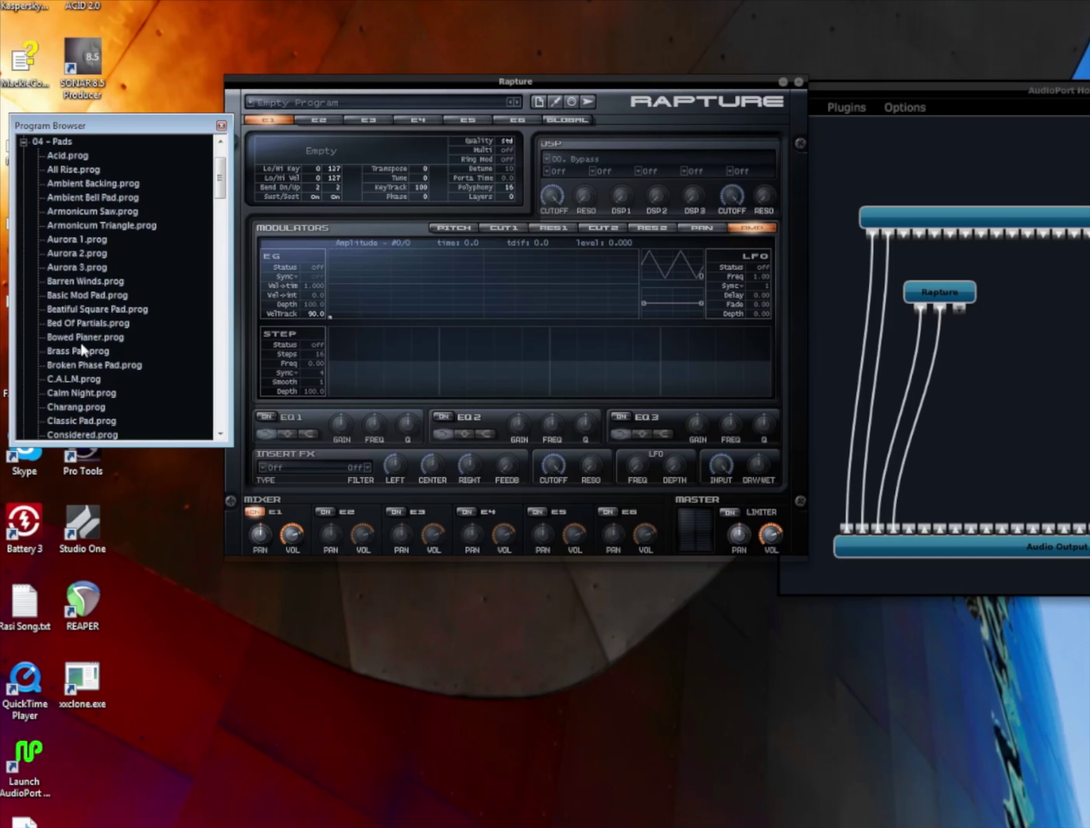
pyautogui.scroll(-6, 82, 349)
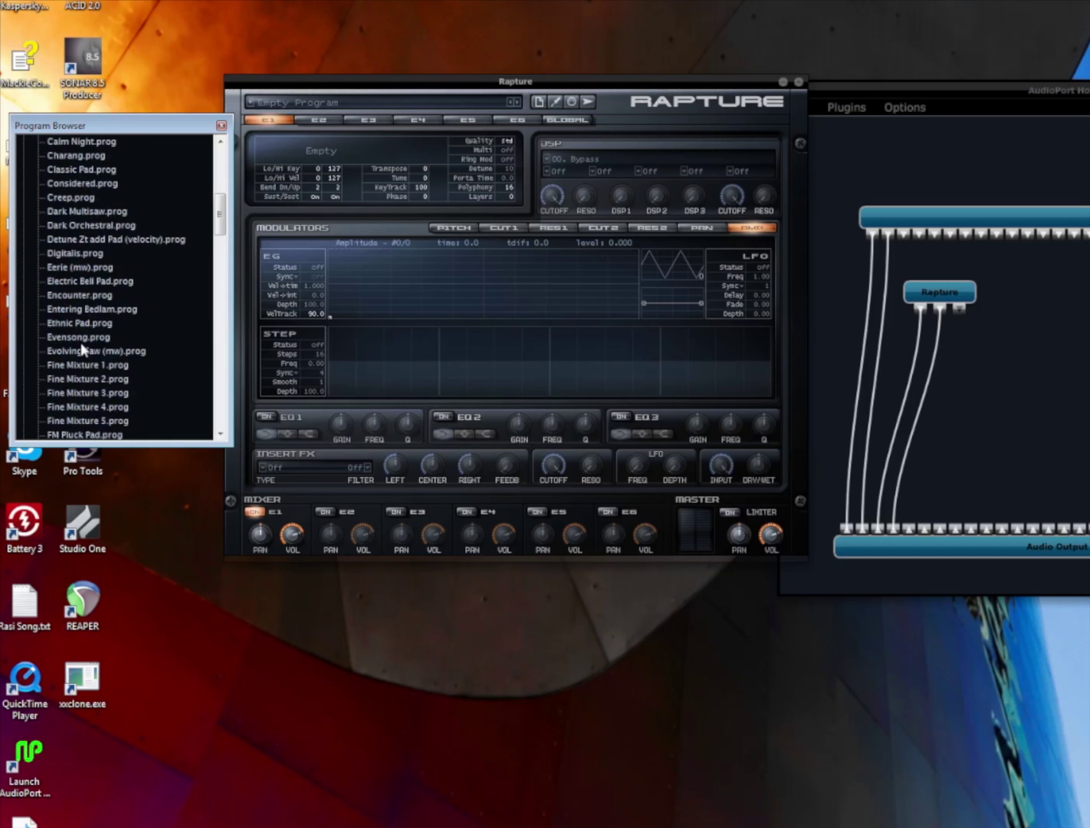
pyautogui.click(83, 350)
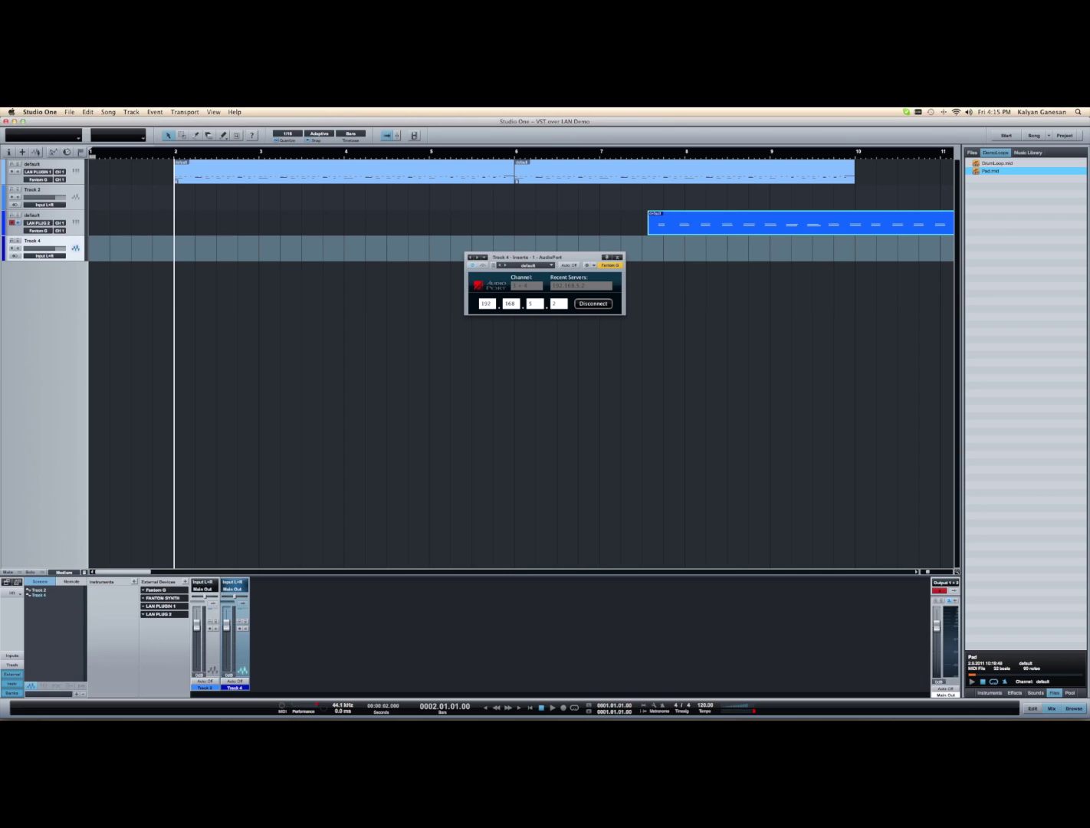
# Move the pad event on the LAN PLUG 2 track to start at bar 2 and set the loop range to bars 2–10
pyautogui.moveTo(850, 230); pyautogui.dragTo(391, 230)
pyautogui.moveTo(174, 150); pyautogui.dragTo(813, 150)
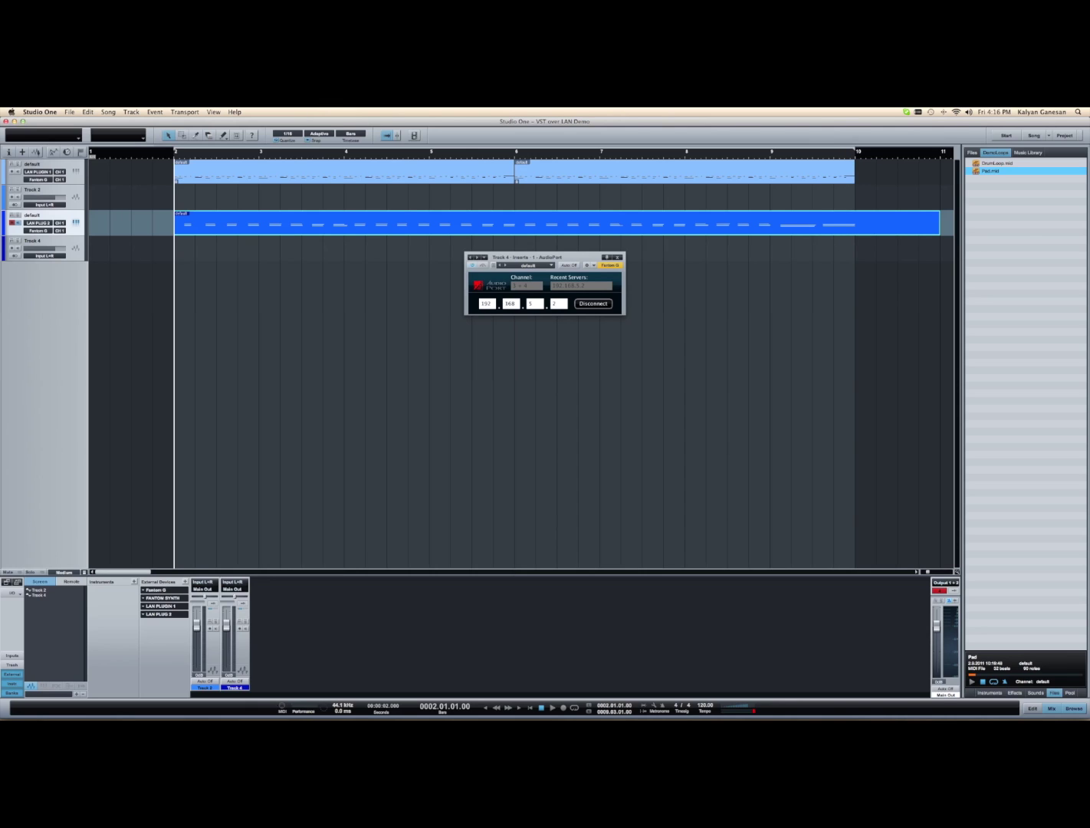
# Shorten the pad event to end one beat after bar 10 while the song plays, and stop playback
pyautogui.press('space')
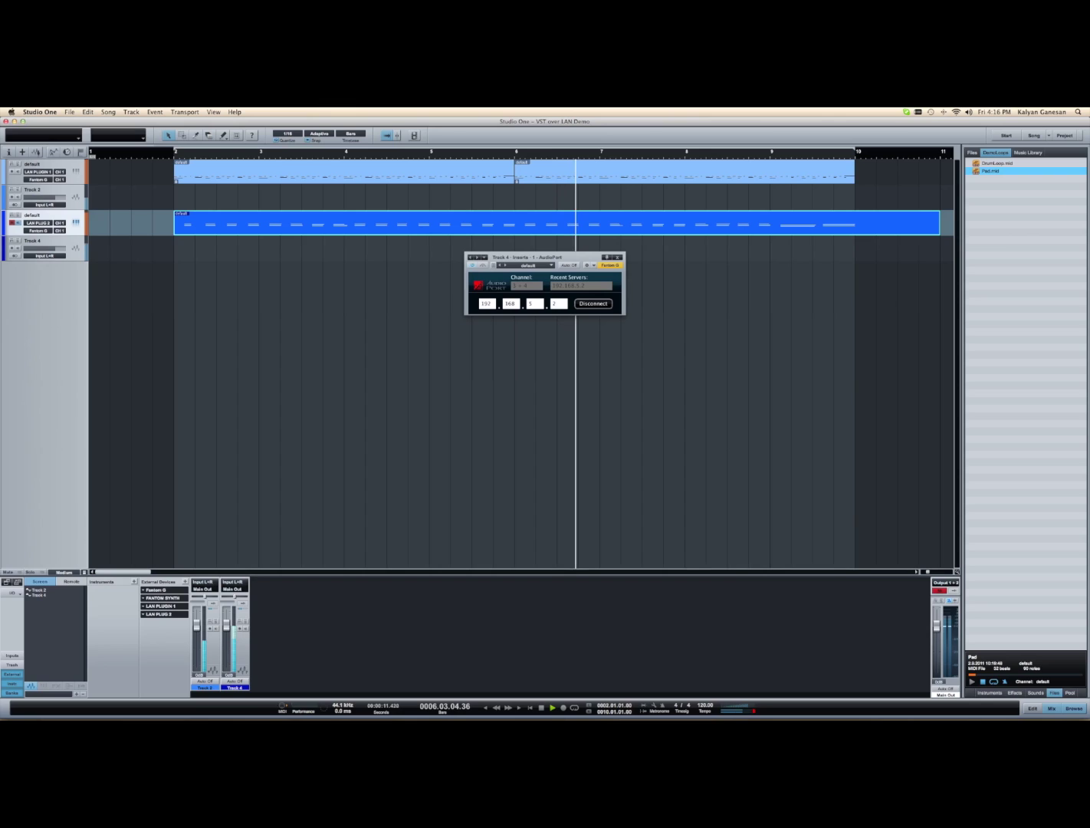
pyautogui.moveTo(940, 223); pyautogui.dragTo(881, 223)
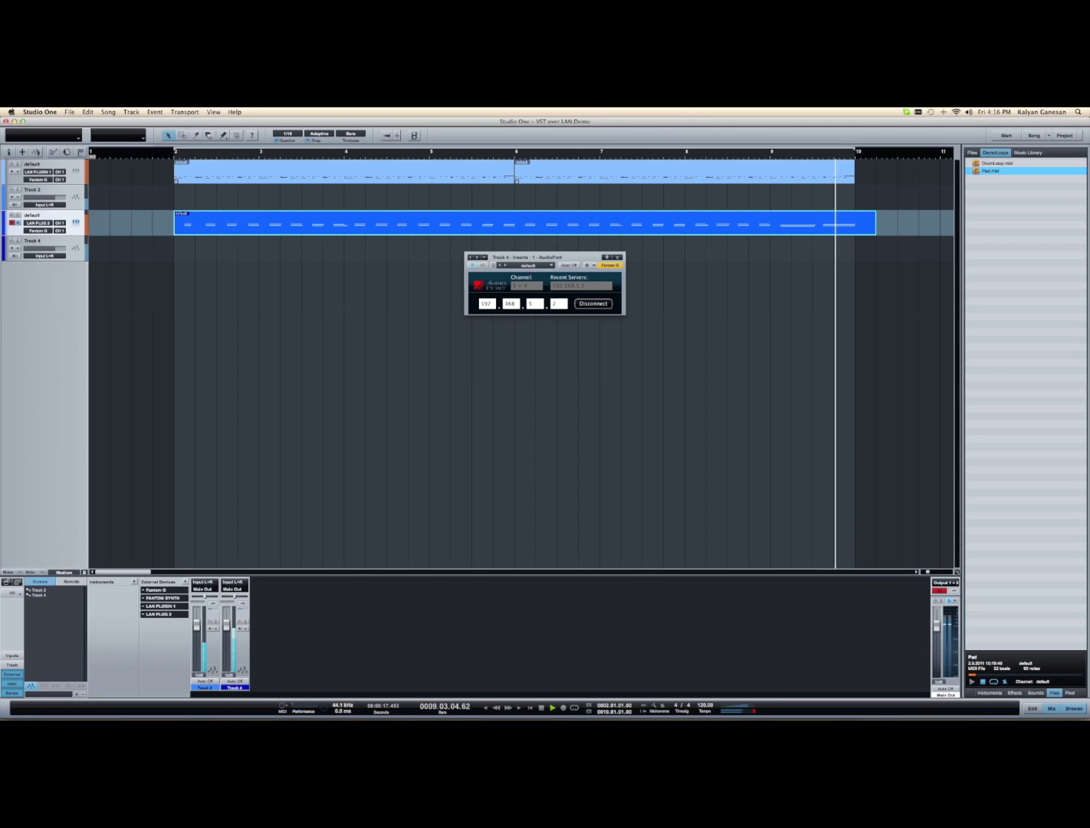
pyautogui.press('space')
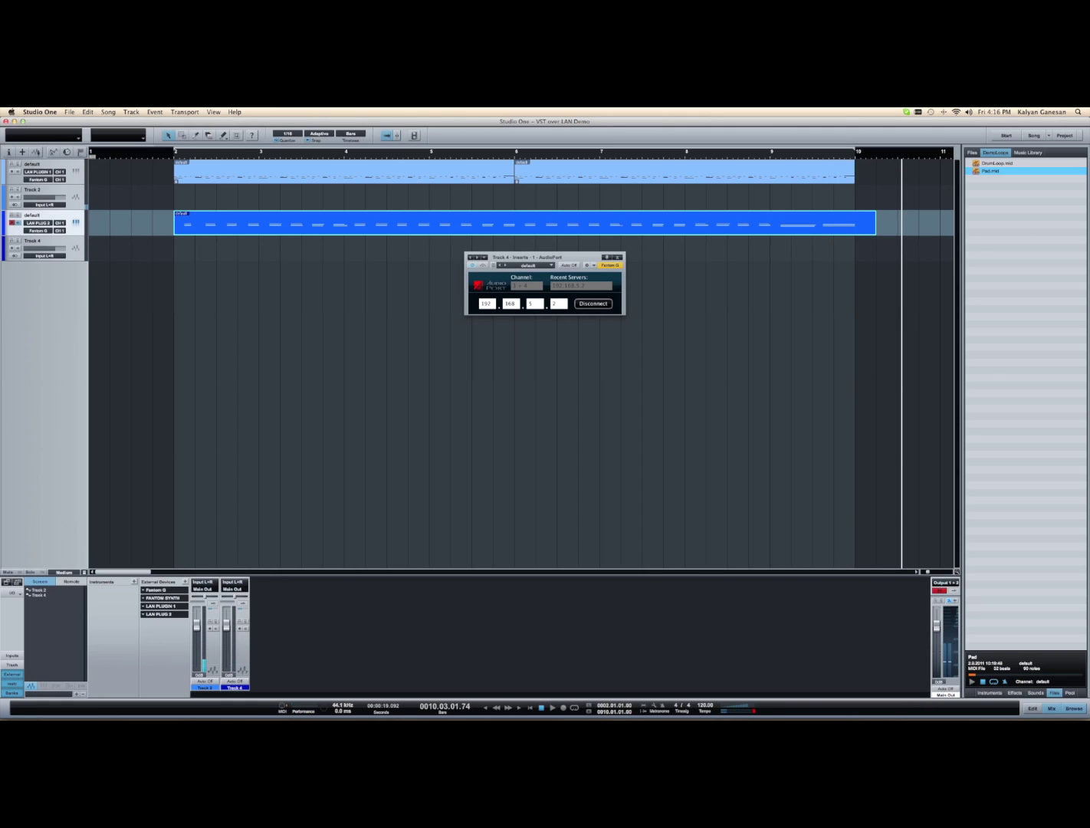
# Return the playhead to the loop start at bar 2 and undo the extra instrument track holding a second pad event
pyautogui.click(706, 152)
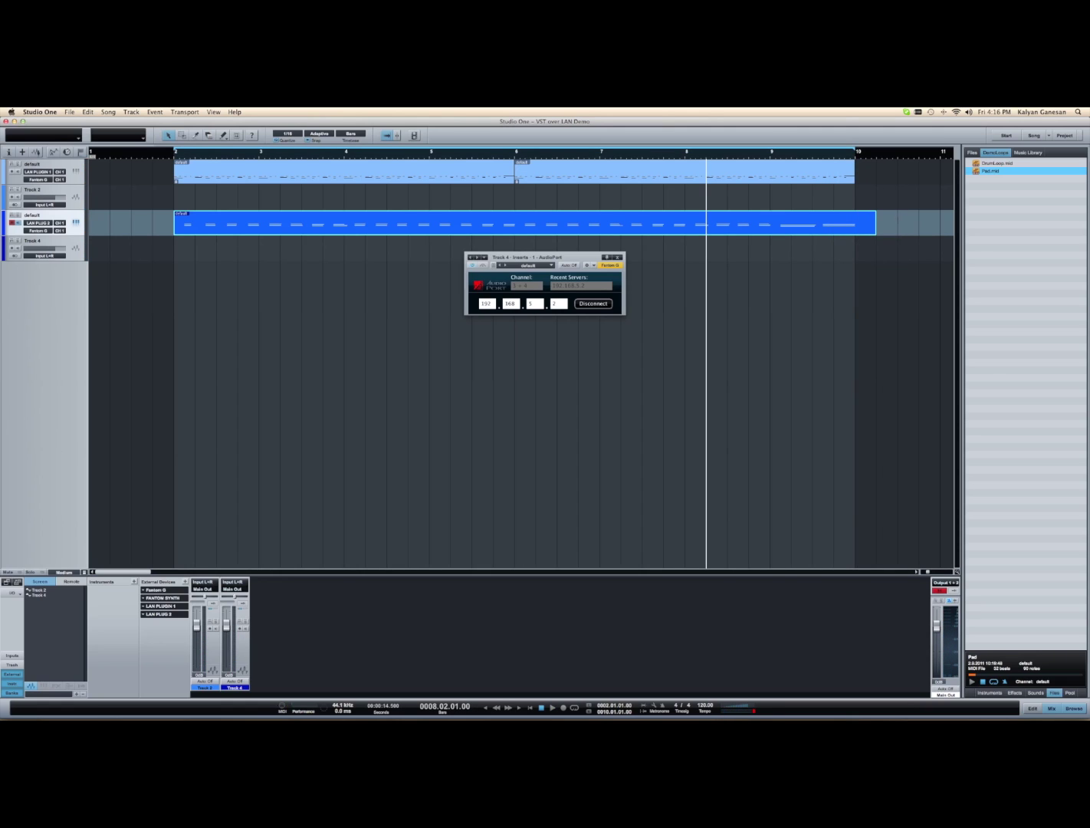
pyautogui.press('KP_1')
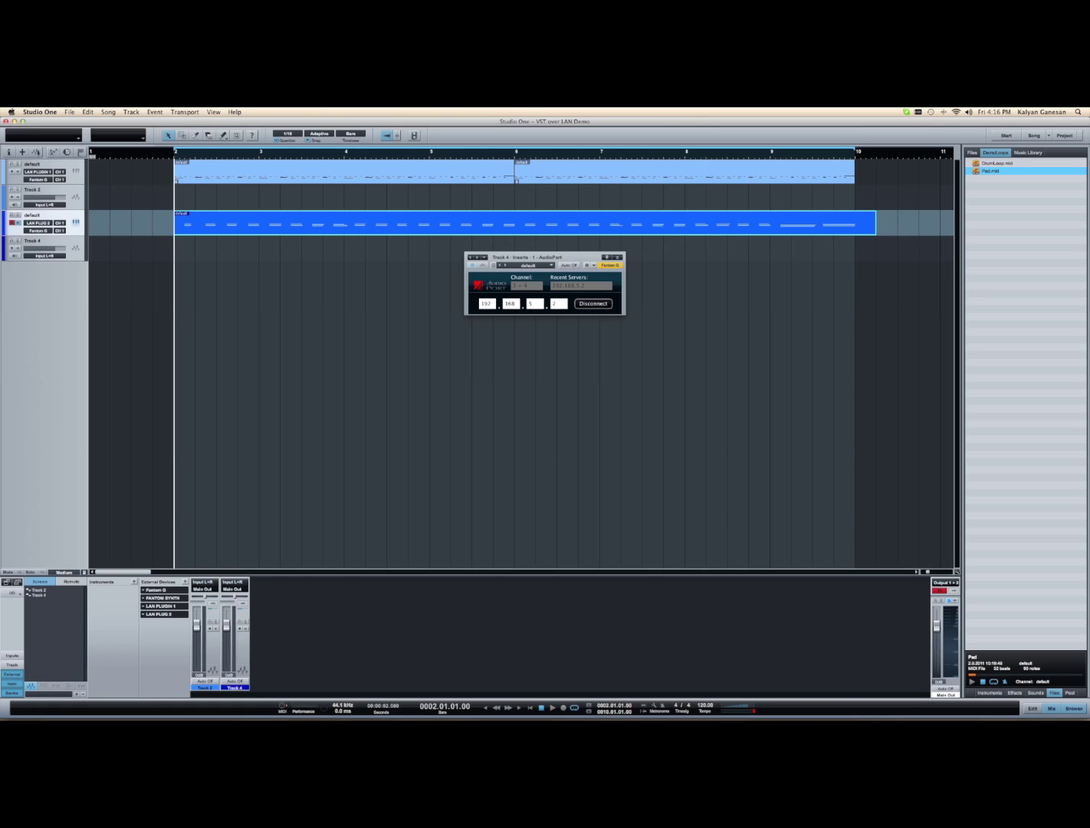
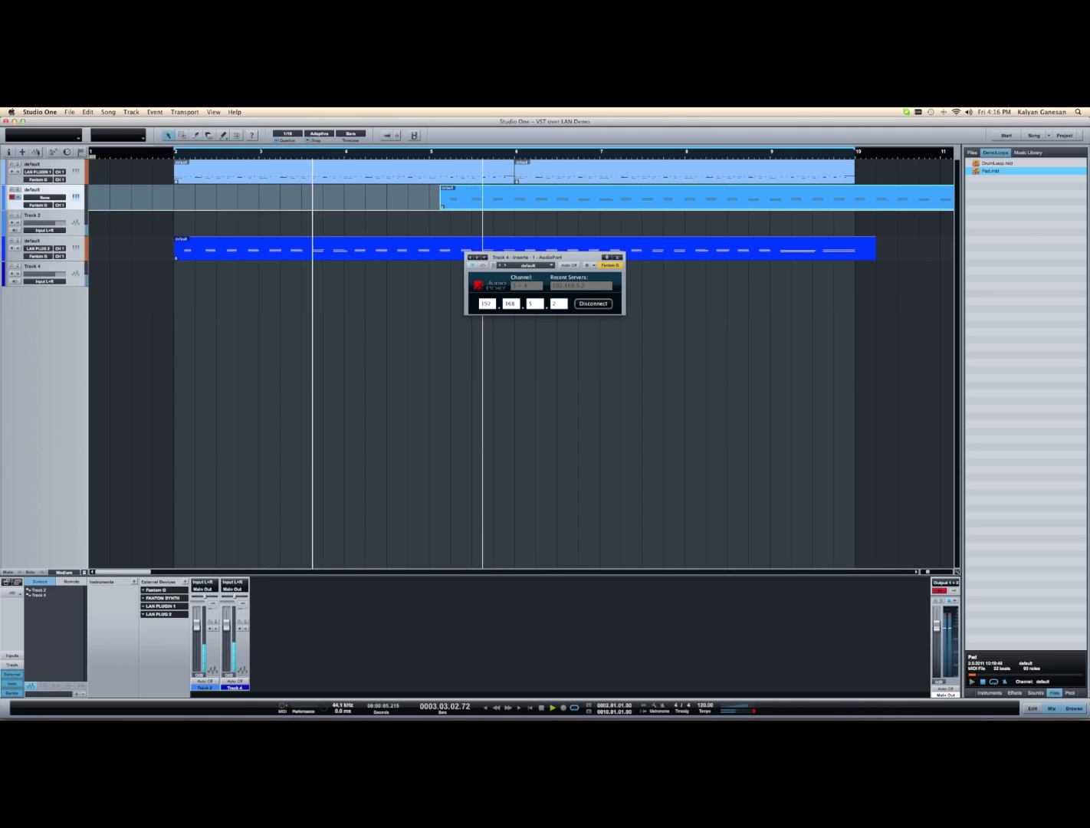
pyautogui.press('super+z')
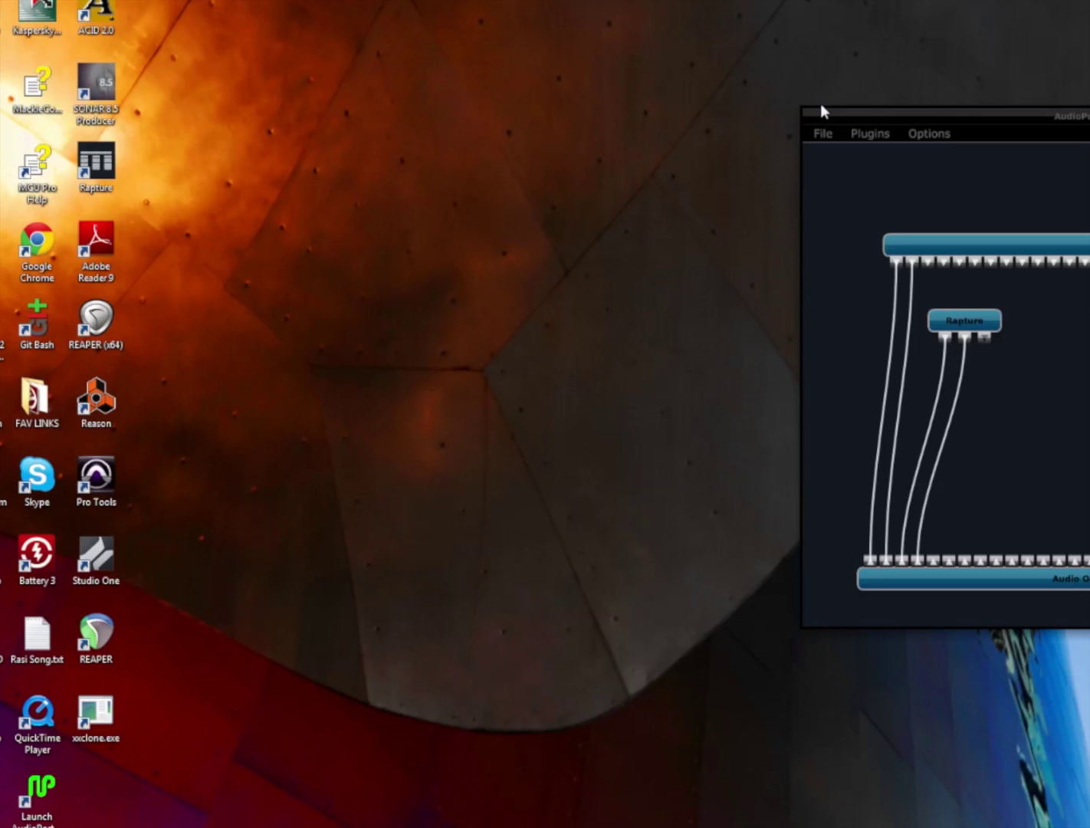
# Reopen Rapture's editor and audition Mellow Rhythm Pad, Nitrous, OB Saw Pad, Magic Organ and Lyncanthropic, ending with the Low Quality program
pyautogui.doubleClick(964, 322)
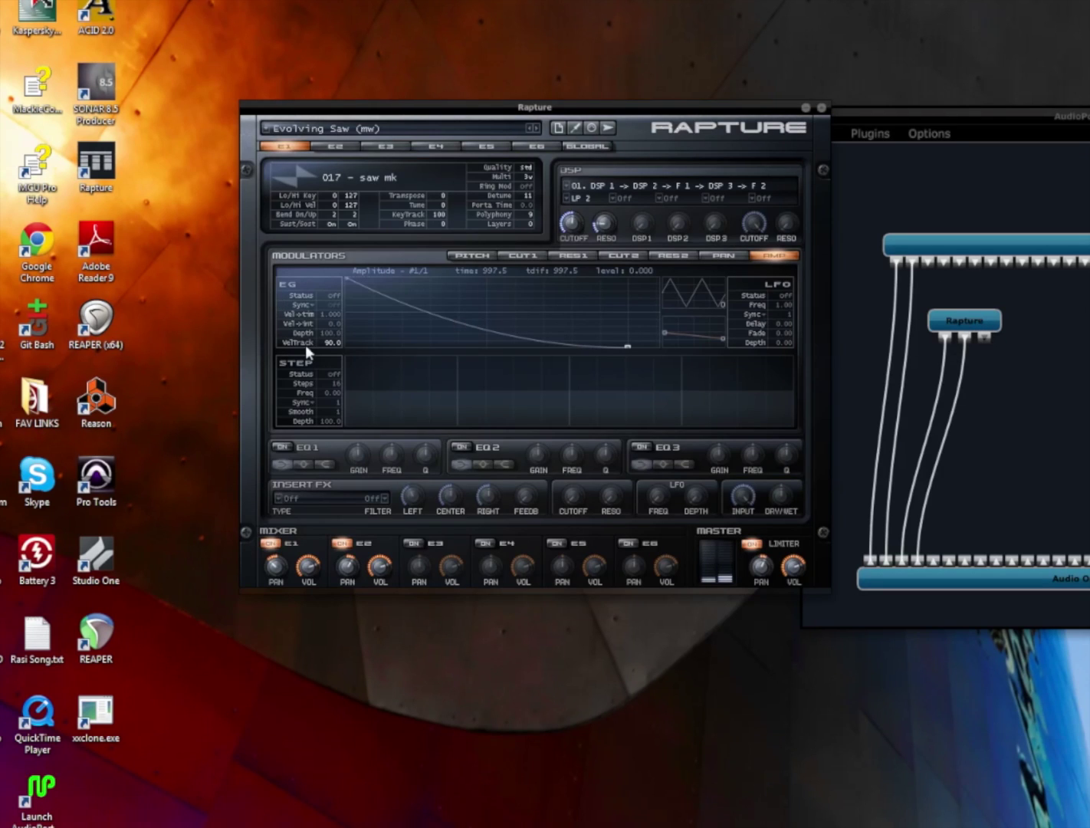
pyautogui.click(356, 135)
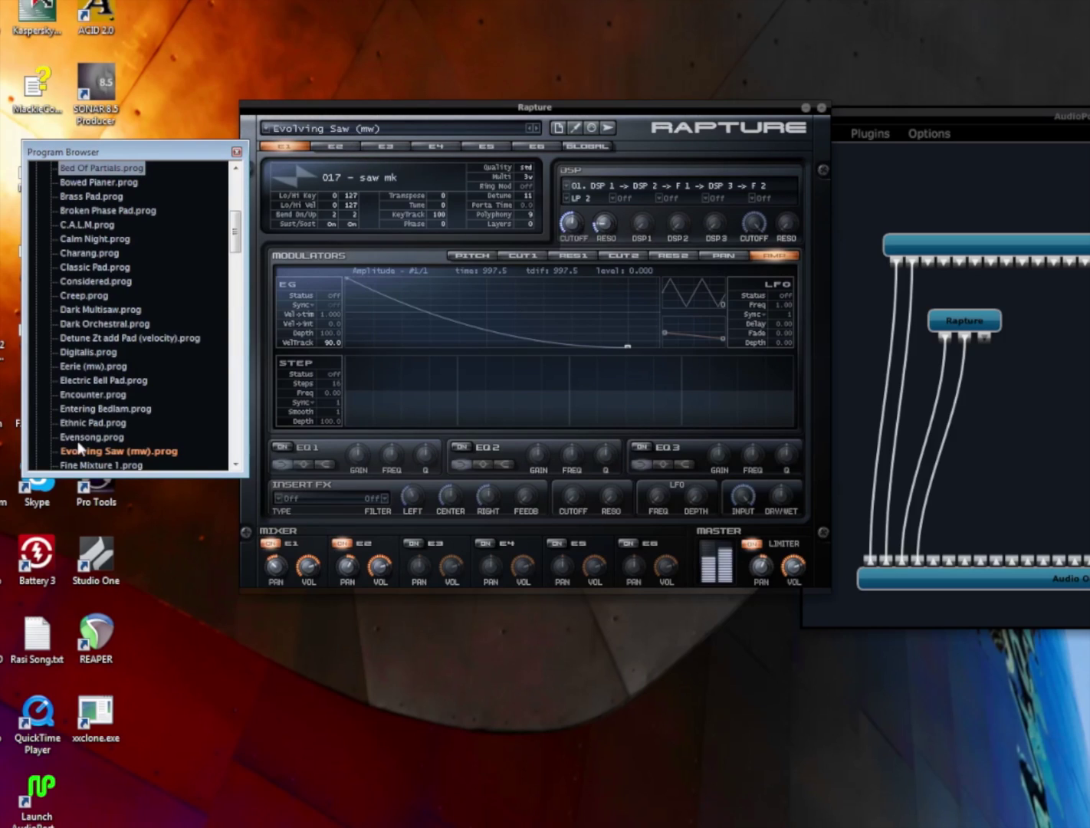
pyautogui.scroll(-8, 78, 448)
pyautogui.scroll(-2, 85, 420)
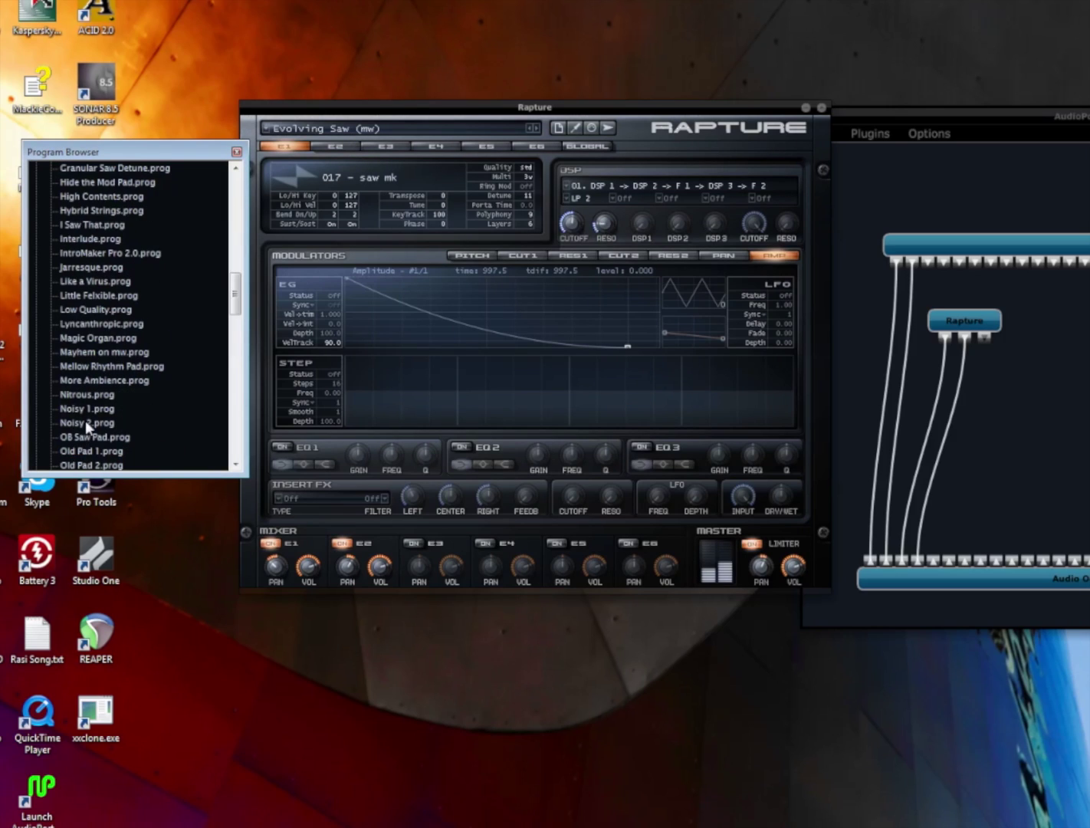
pyautogui.click(89, 369)
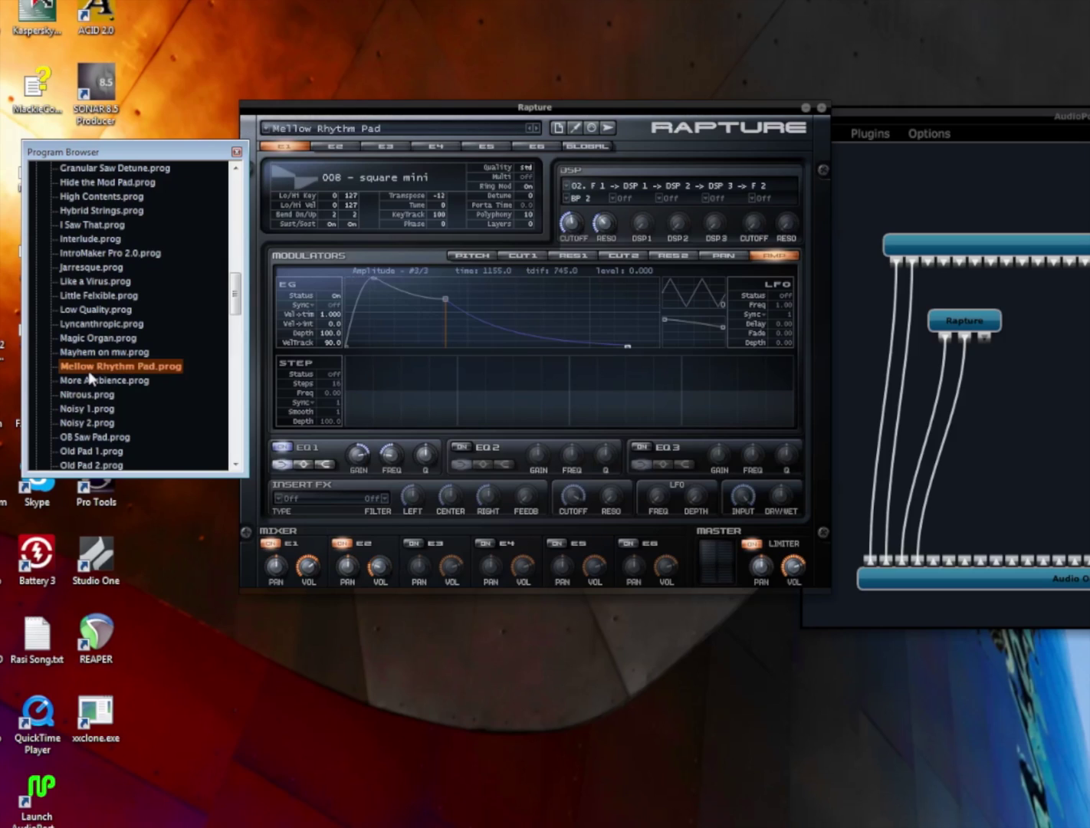
pyautogui.click(90, 399)
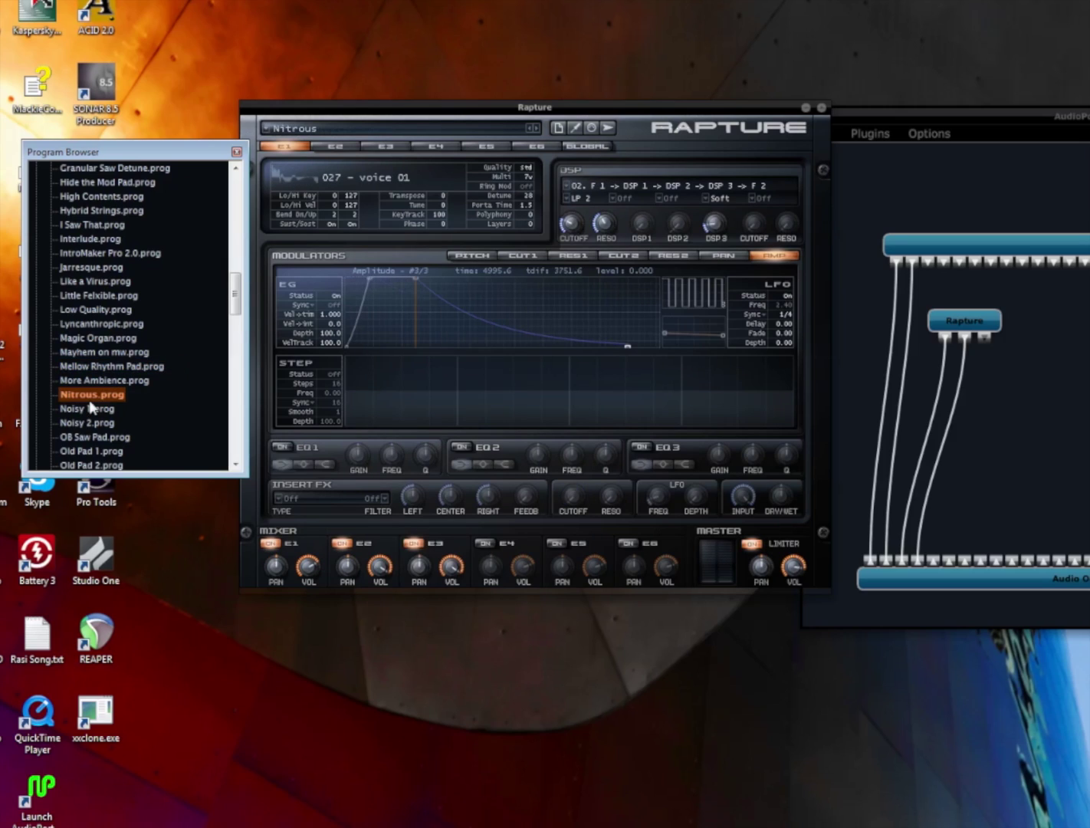
pyautogui.click(90, 437)
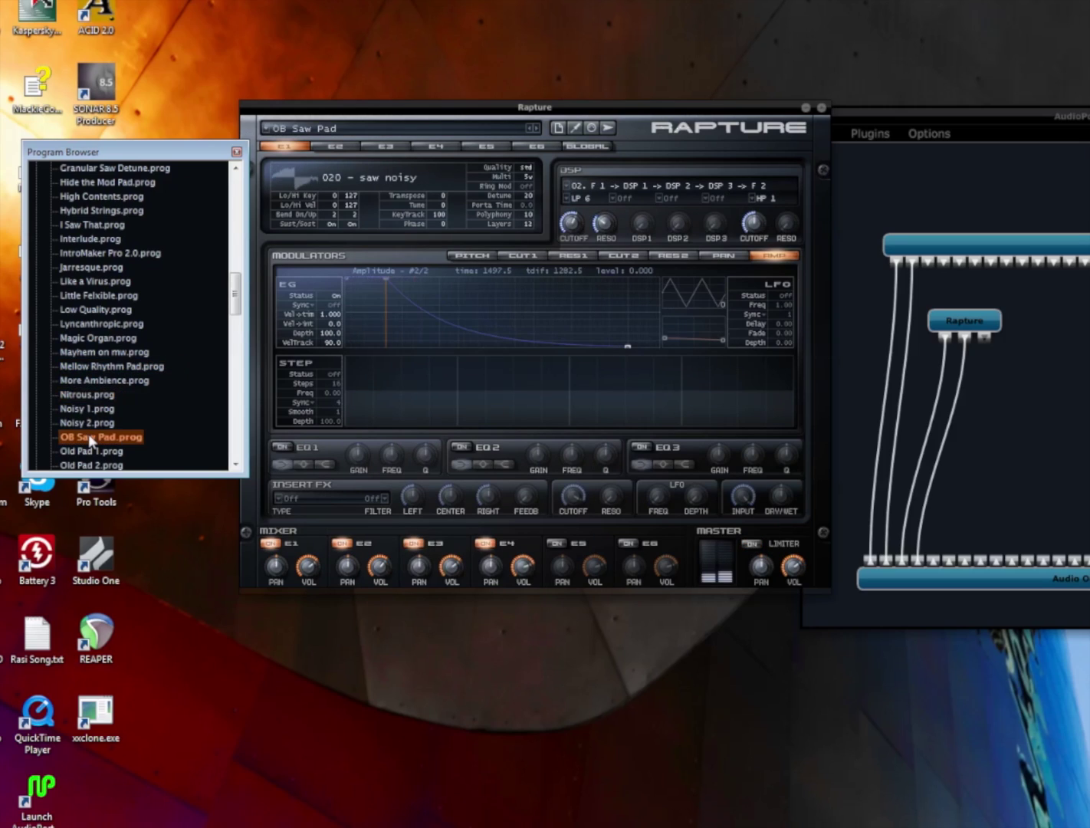
pyautogui.click(87, 341)
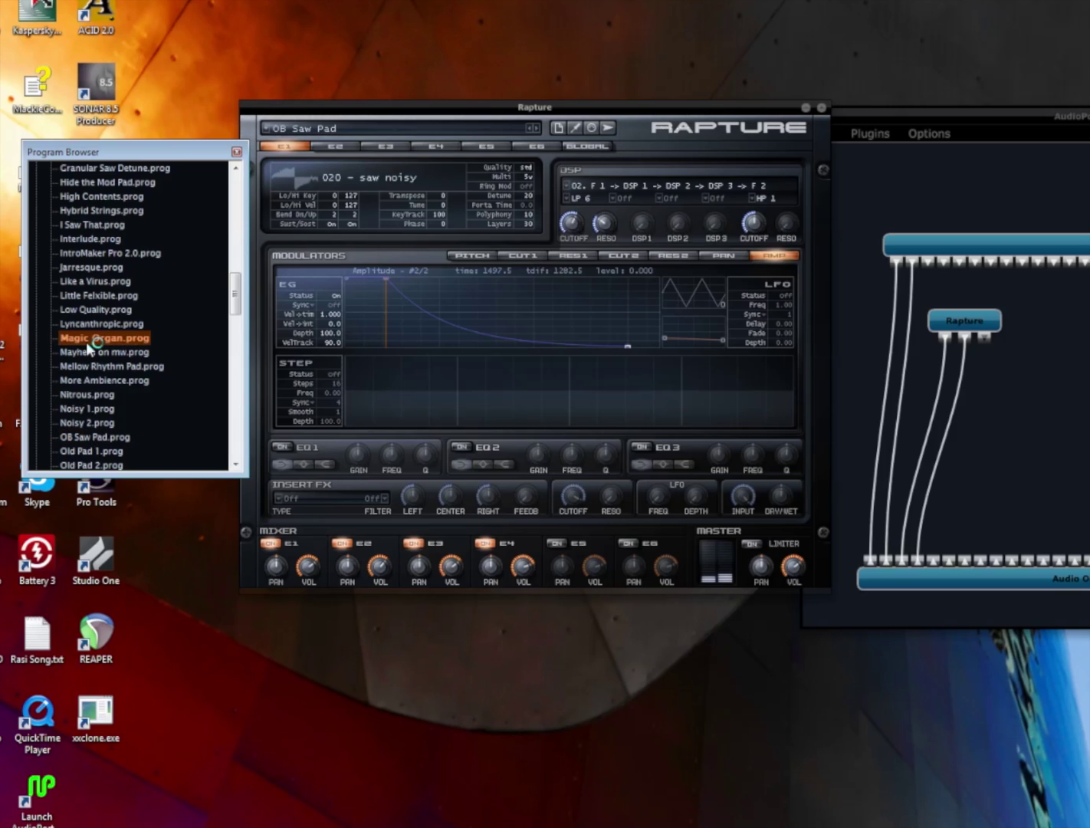
pyautogui.click(86, 325)
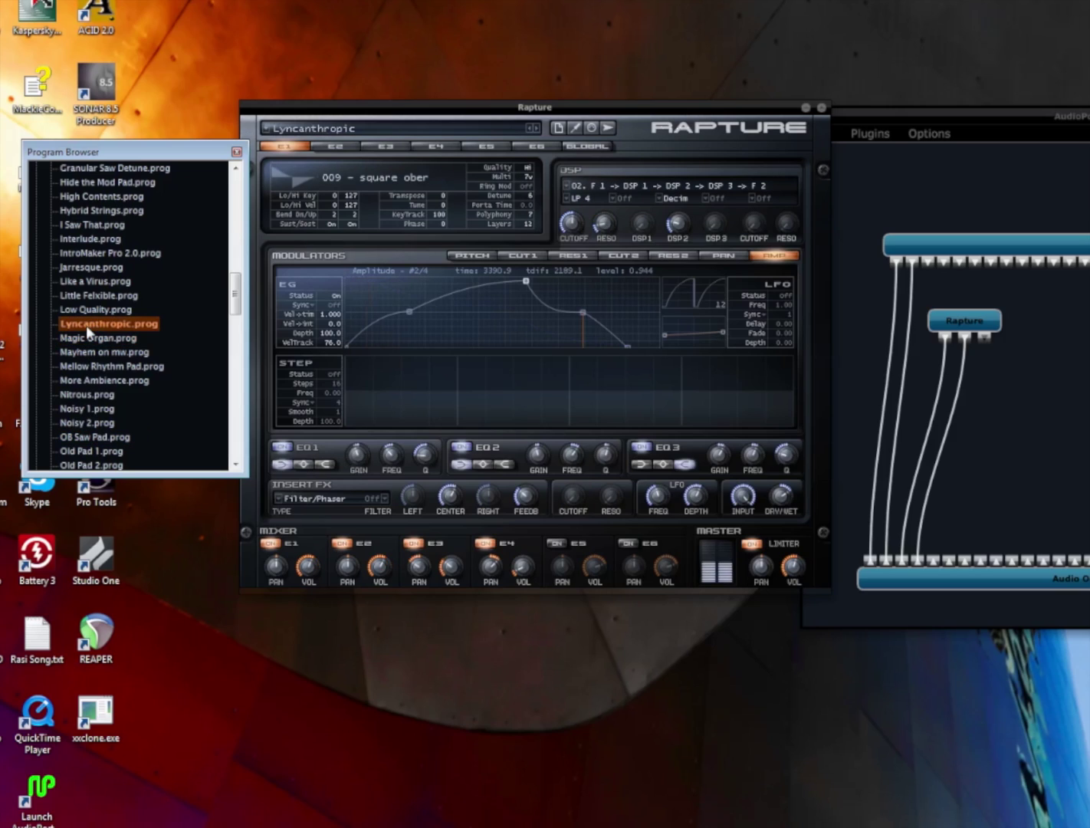
pyautogui.click(85, 311)
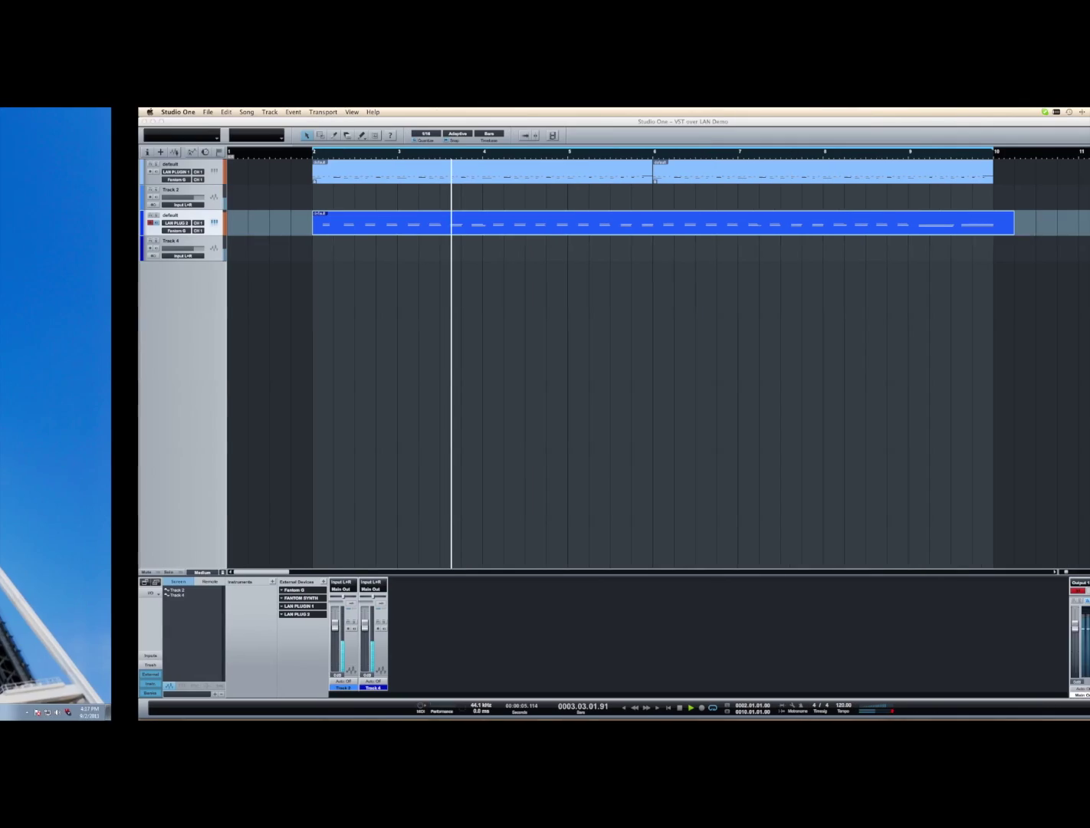
# Stop playback, close Track 2's AudioPort window, and shorten the pad event to end at bar 10
pyautogui.press('space')
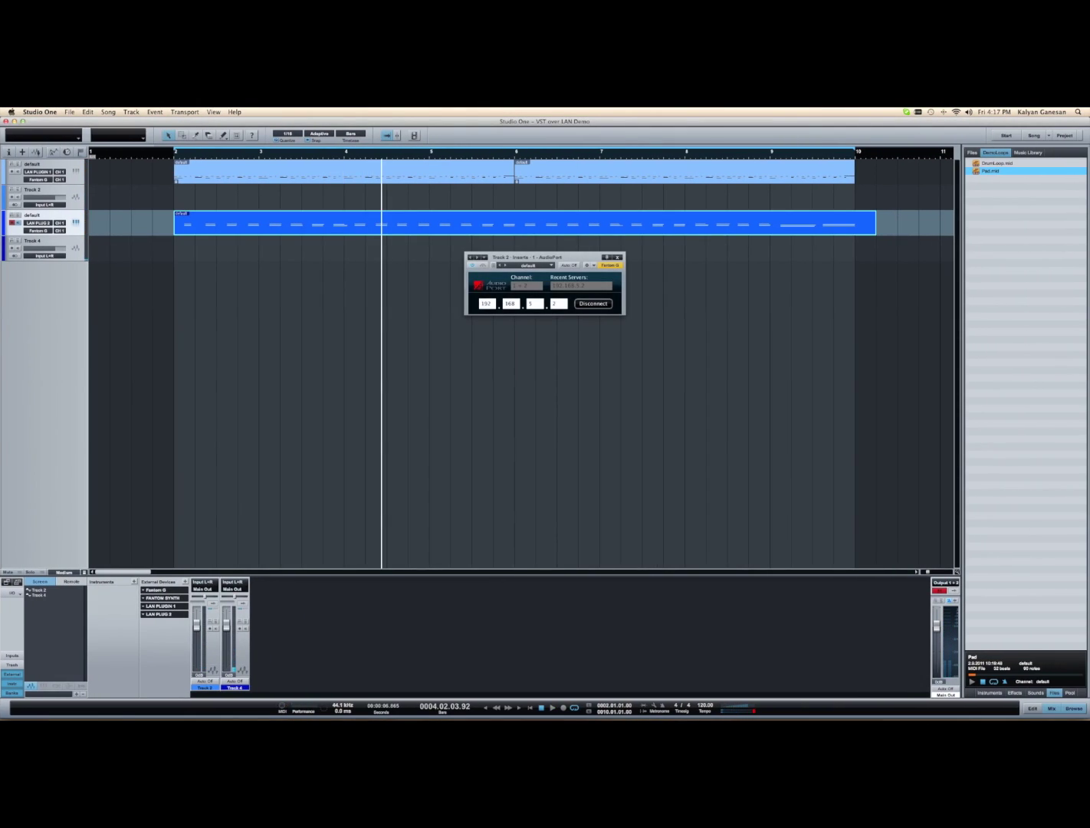
pyautogui.press('super+w')
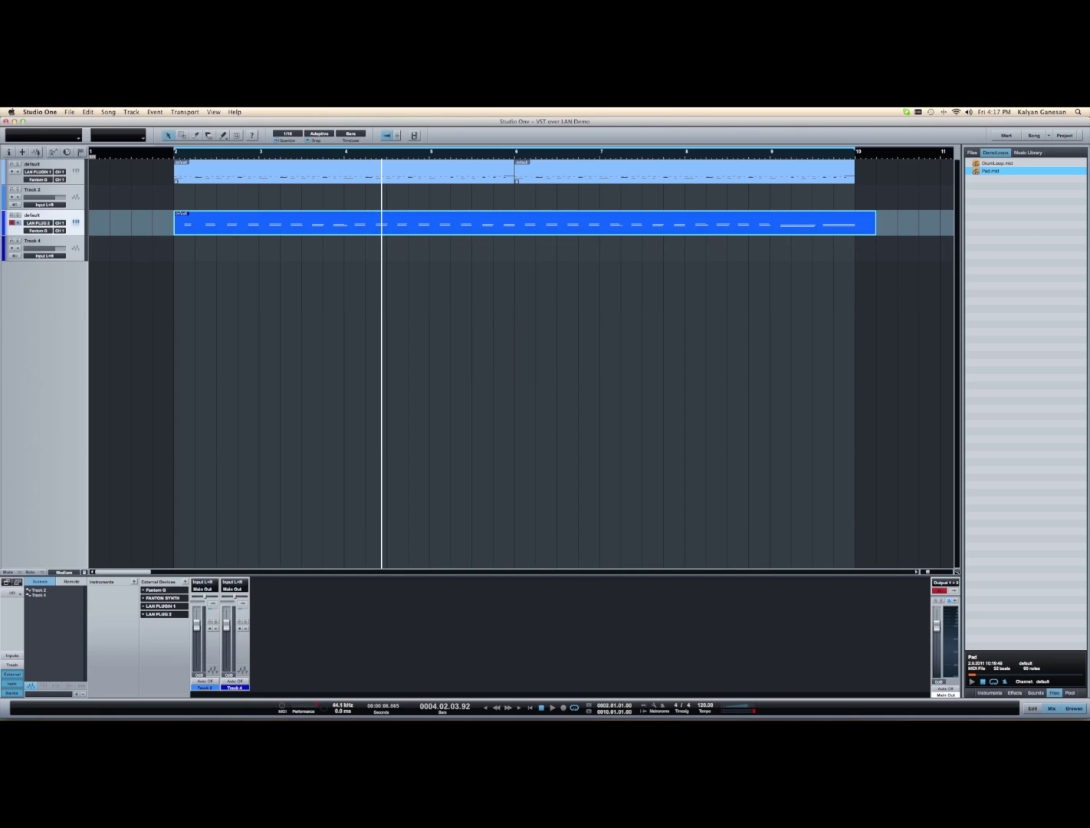
pyautogui.moveTo(875, 224); pyautogui.dragTo(854, 224)
# Solo the LAN PLUG 2 track and Track 4 and mix down the loop range to a wave file with realtime processing and import to track
pyautogui.press('s')
pyautogui.click(18, 241)
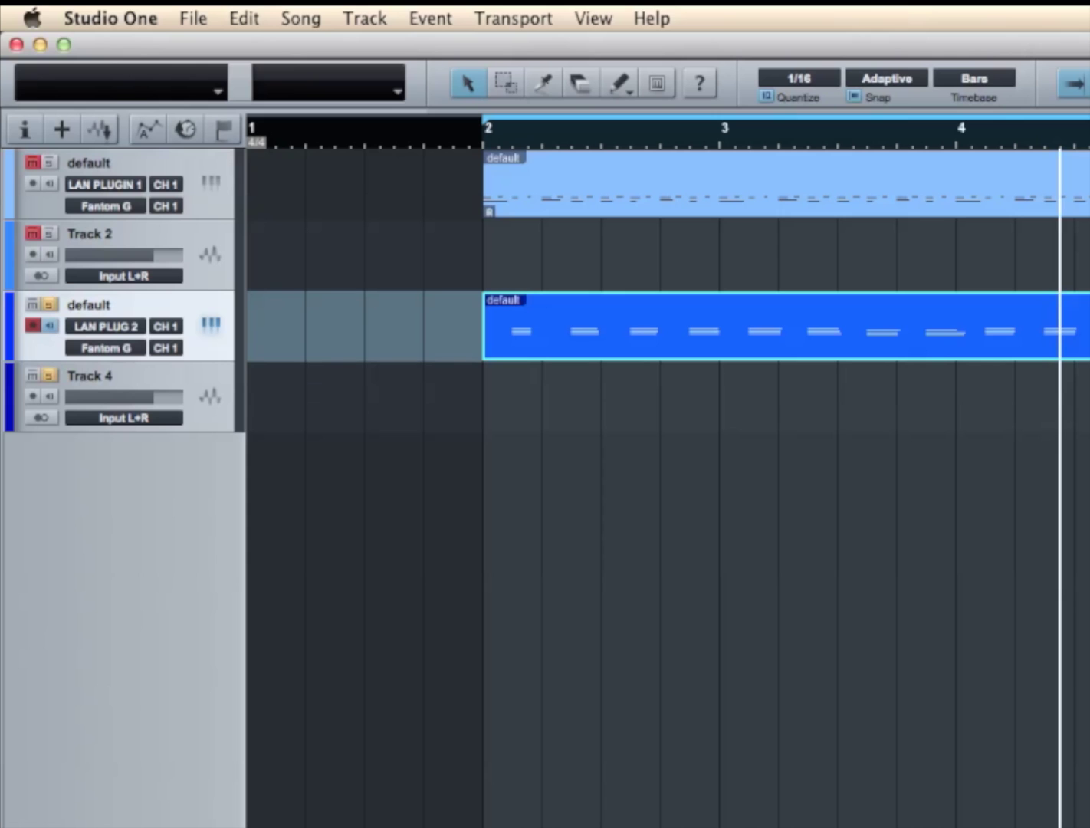
pyautogui.click(244, 19)
pyautogui.moveTo(300, 18)
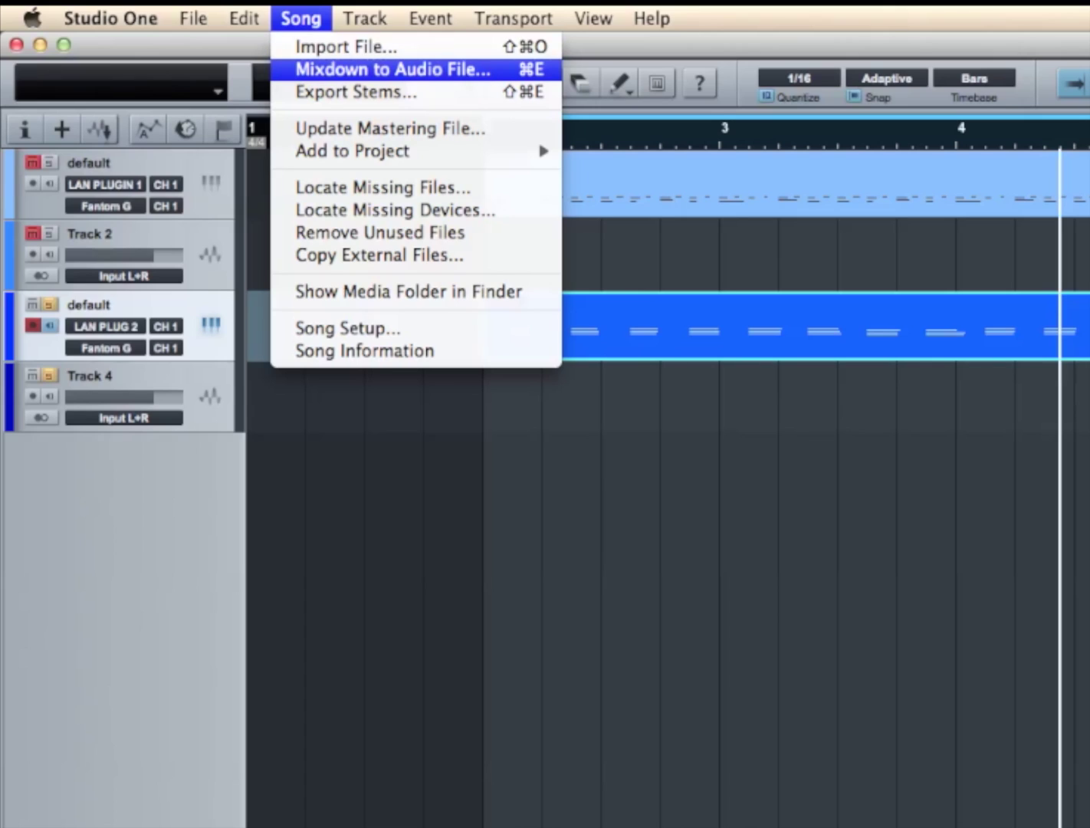
pyautogui.click(392, 69)
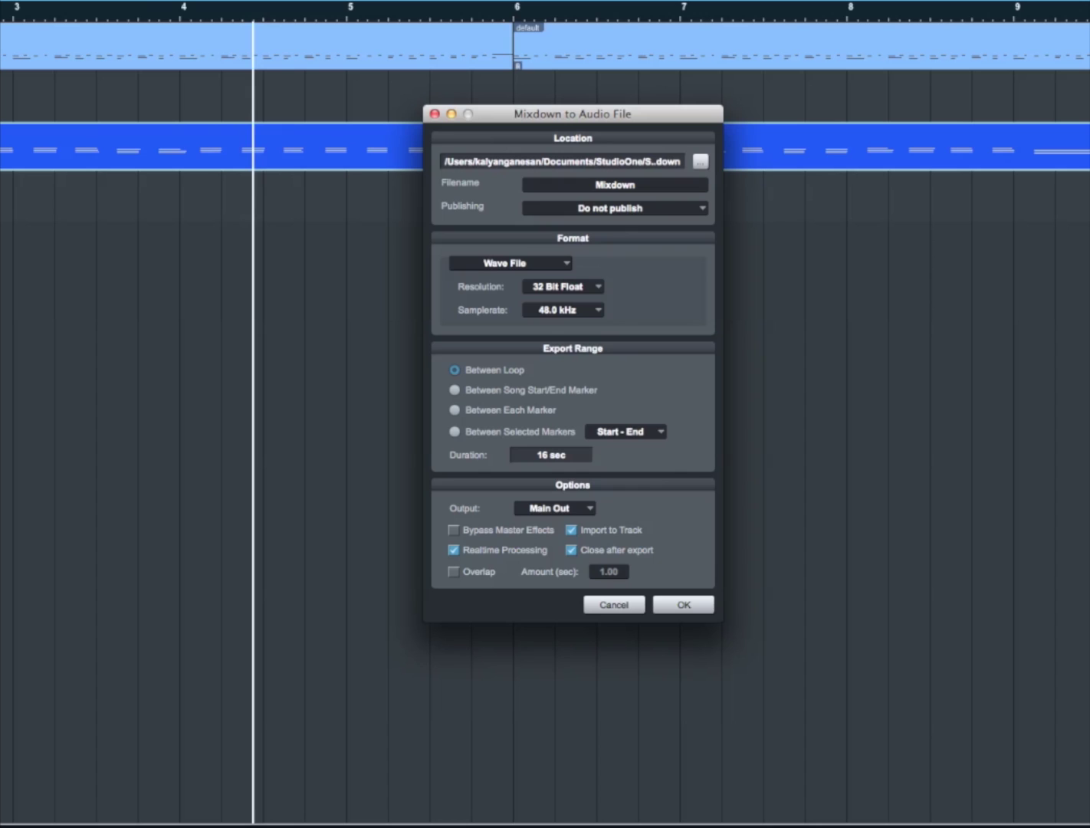
pyautogui.press('Return')
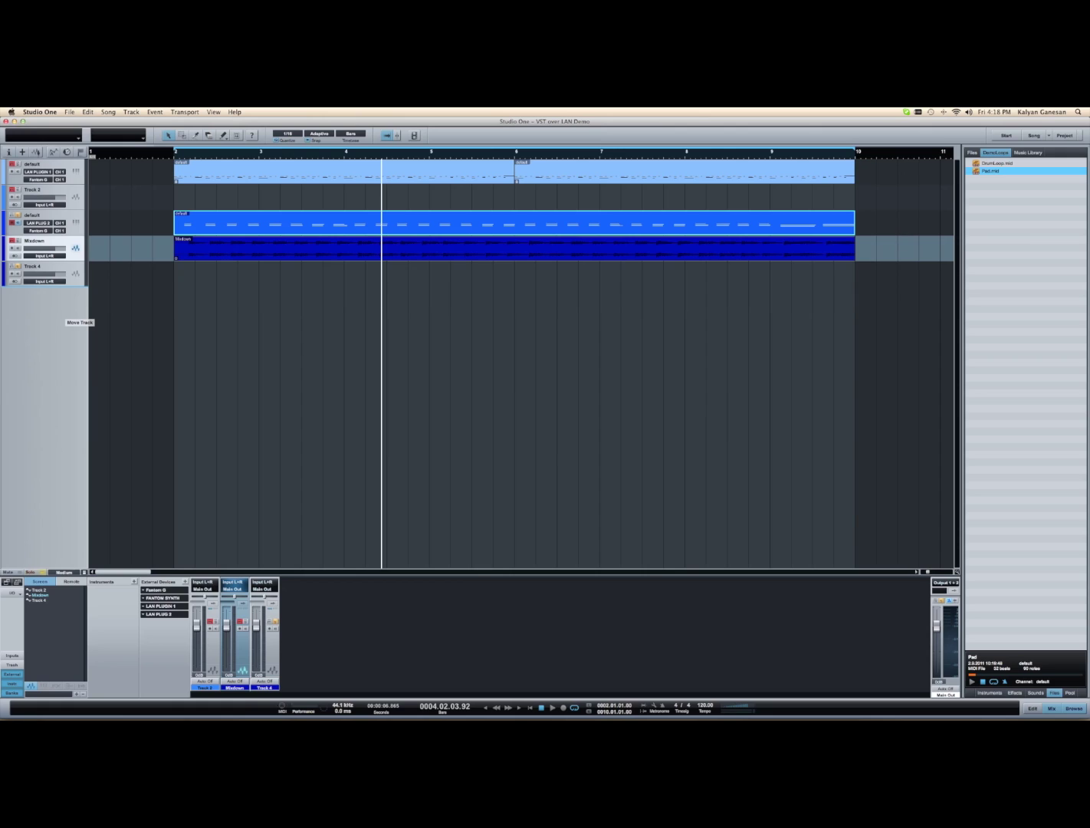
# Move the Mixdown track below Track 4 and solo it in place of the pad tracks
pyautogui.moveTo(59, 242); pyautogui.dragTo(64, 311)
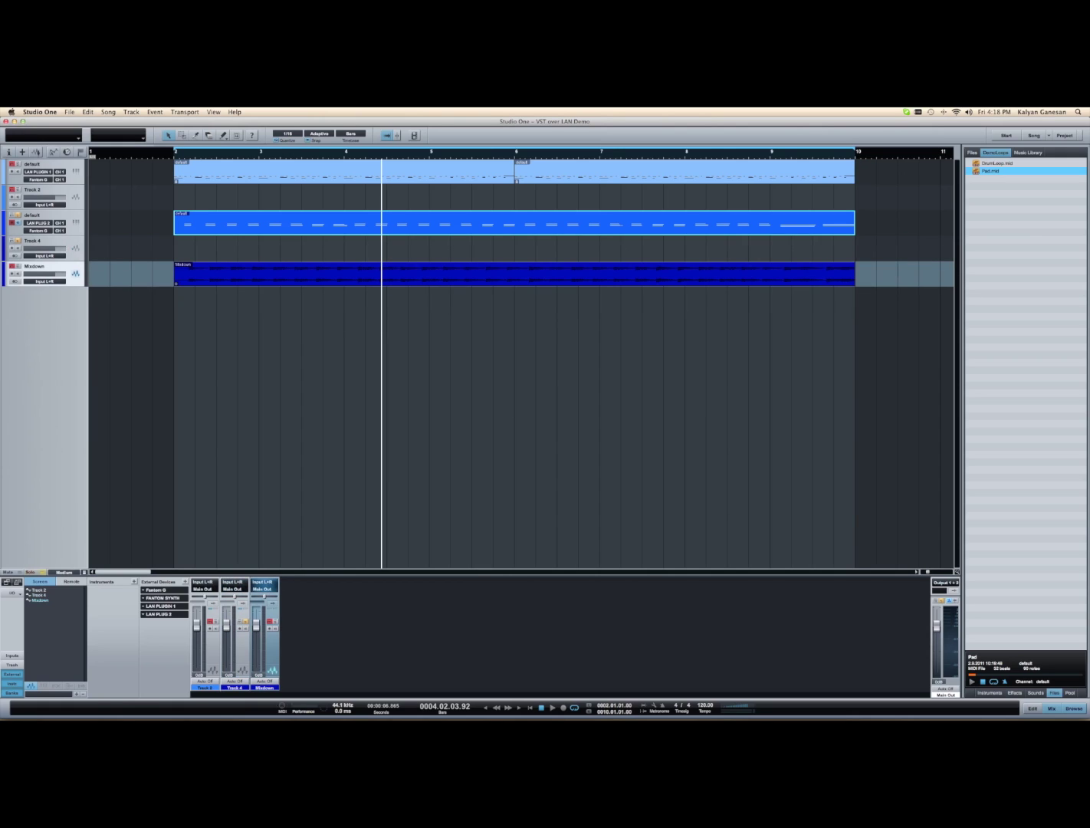
pyautogui.click(35, 571)
pyautogui.click(18, 267)
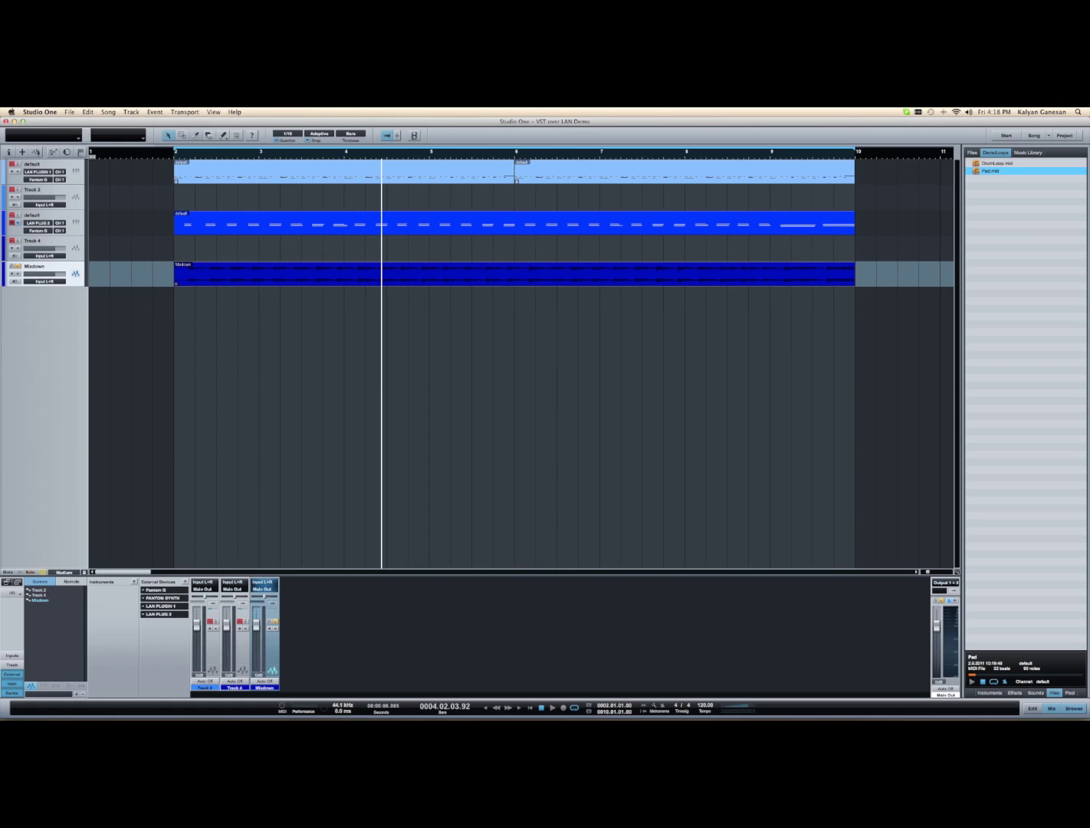
# Play the Mixdown track from bar 2 with the LAN PLUGIN 1 track and Track 2 also soloed, and stop at bar 4
pyautogui.press('KP_1')
pyautogui.press('space')
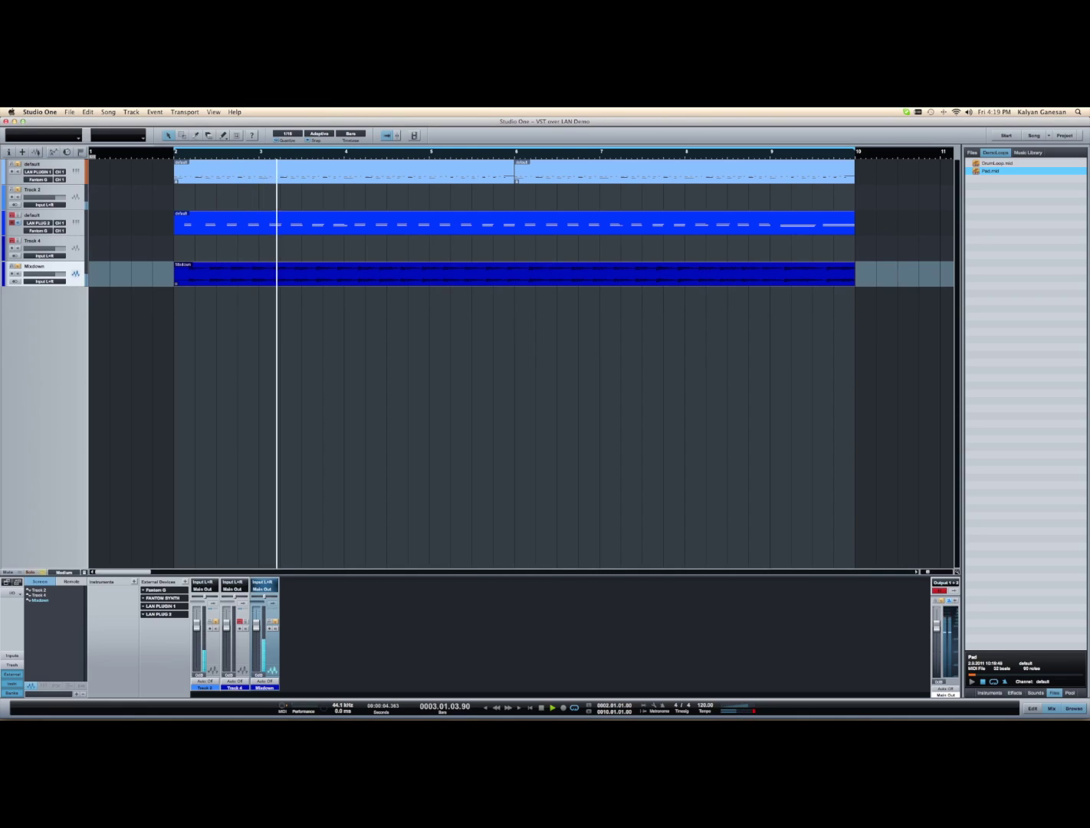
pyautogui.press('space')
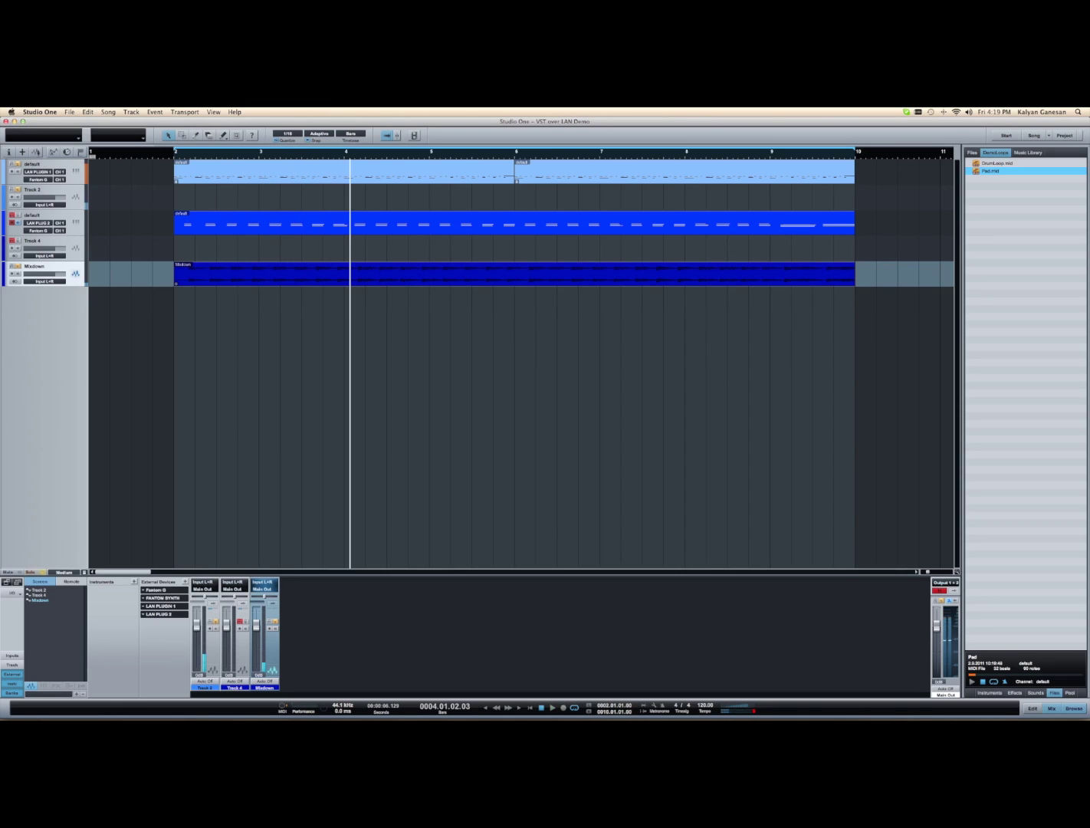